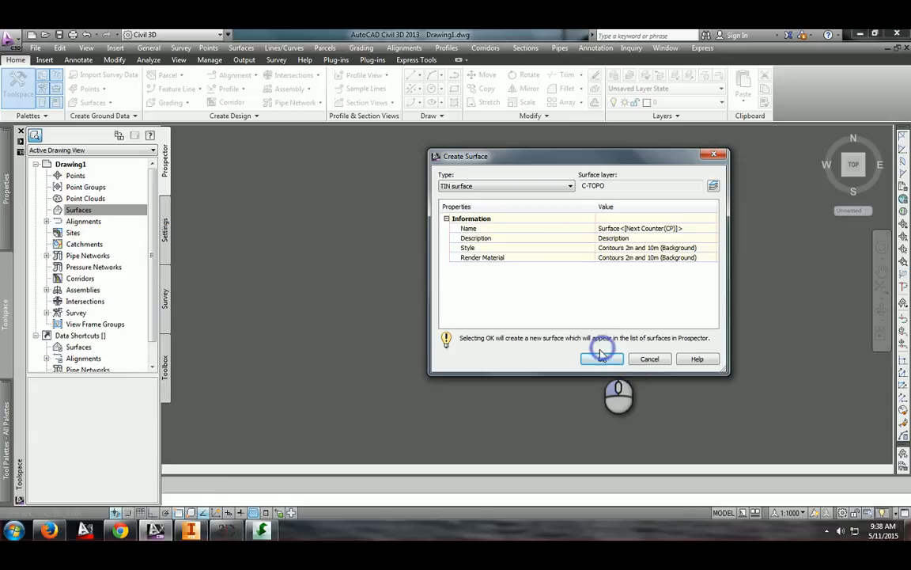
Create a new TIN surface on layer C-TOPO with the default properties
click(601, 357)
mouse_move(8, 183)
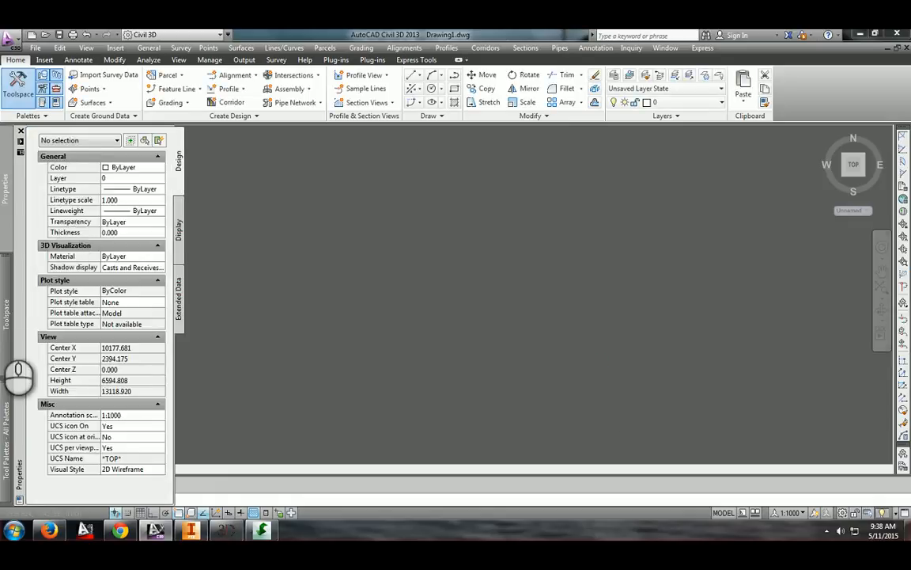
Add the contour point file to Surface1's definition using the PENZ (space delimited) format
mouse_move(6, 312)
click(46, 209)
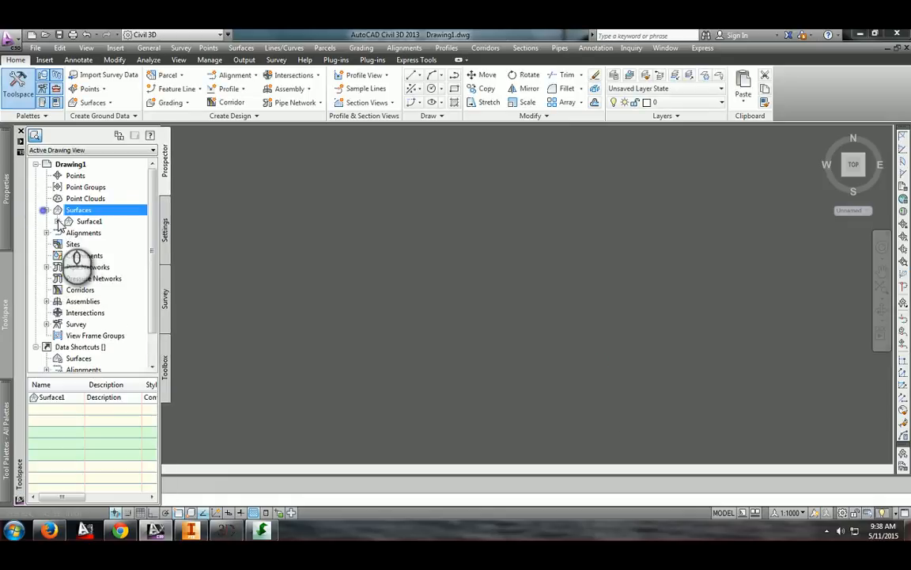
click(57, 221)
click(69, 256)
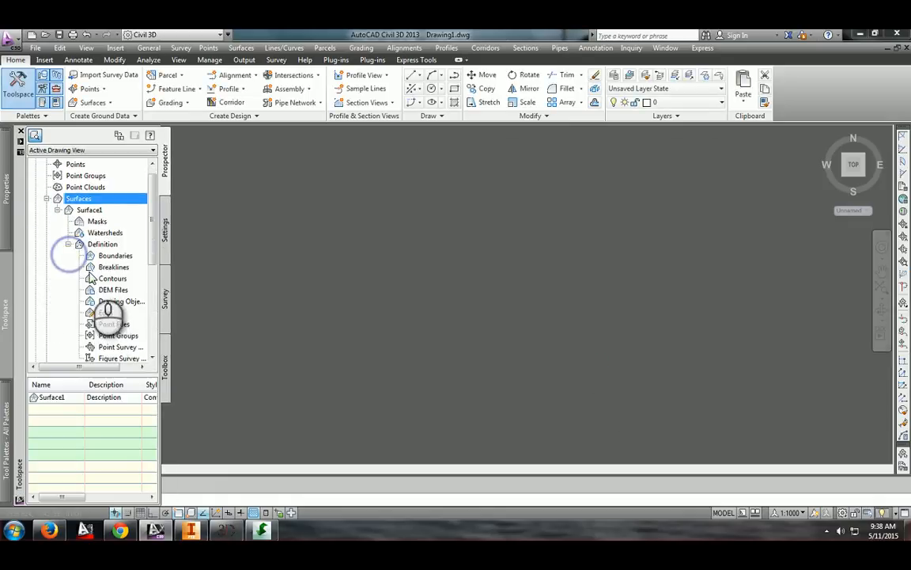
click(114, 325)
click(526, 160)
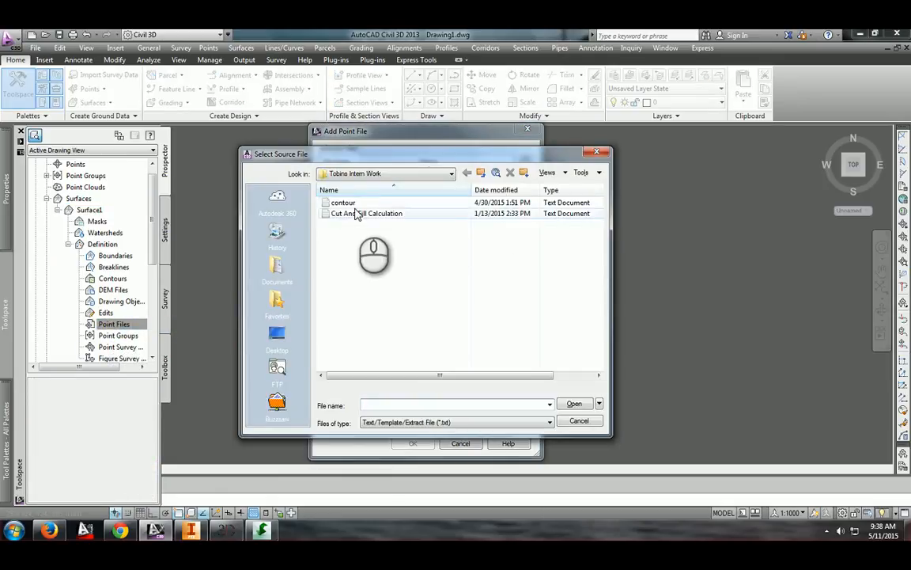
click(363, 190)
click(344, 214)
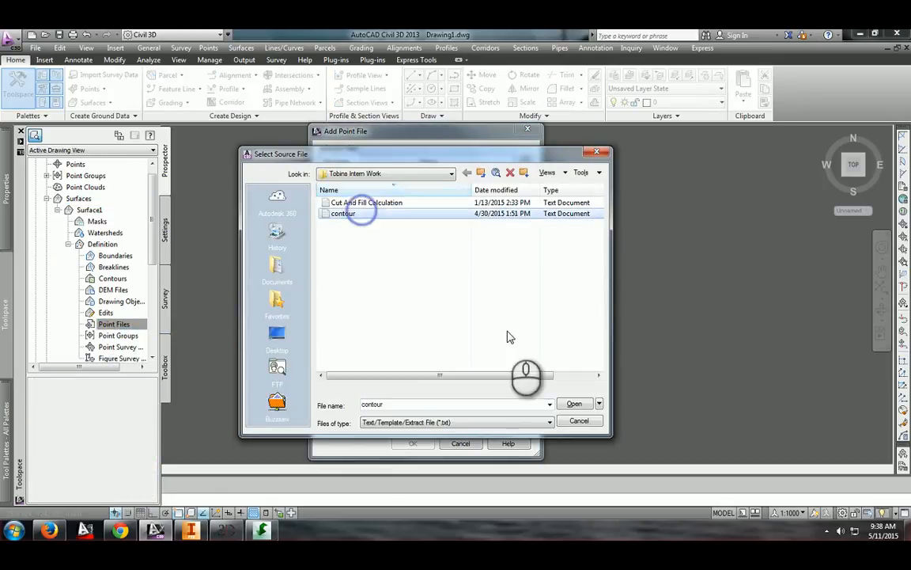
click(574, 404)
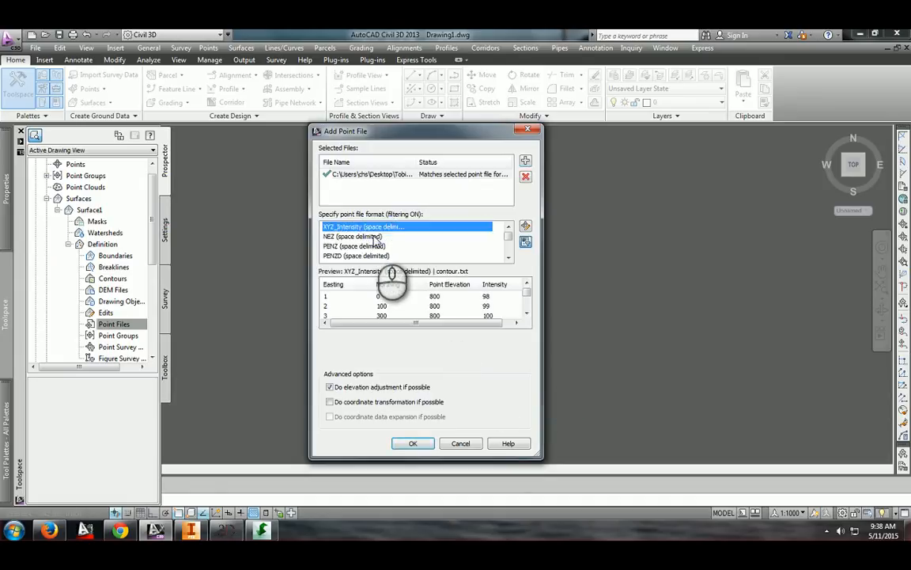
click(372, 246)
click(413, 443)
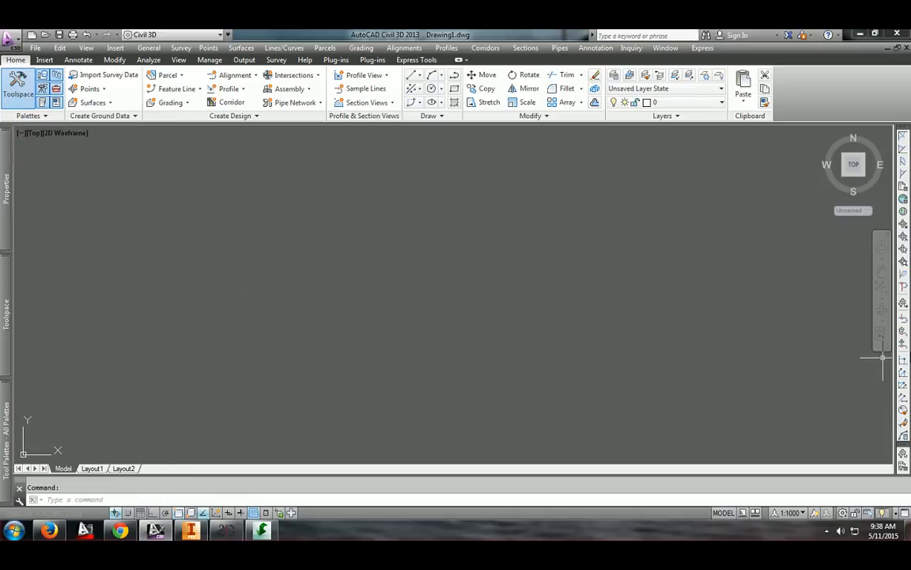
Add multiple contour labels across the surface by picking label lines through the contours
click(882, 330)
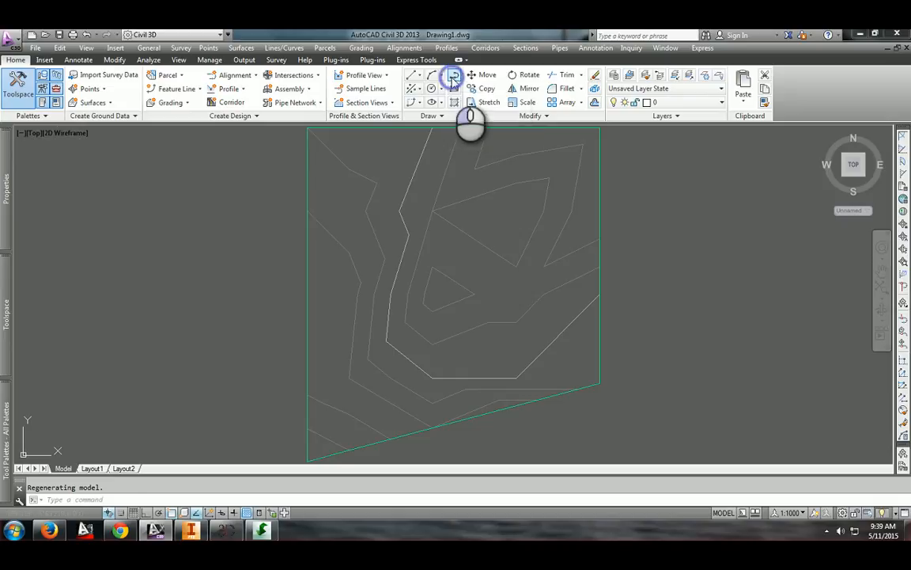
click(431, 74)
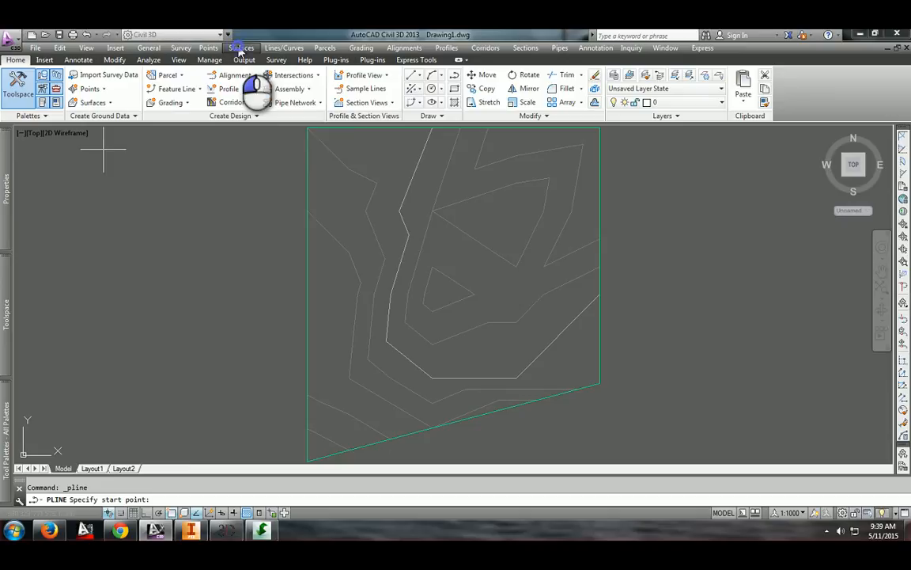
click(241, 47)
mouse_move(291, 122)
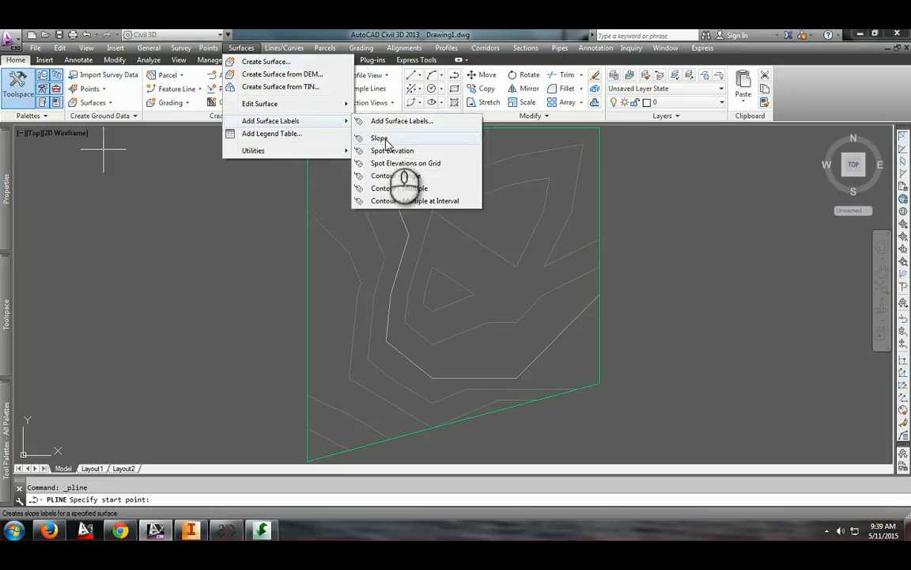
click(400, 188)
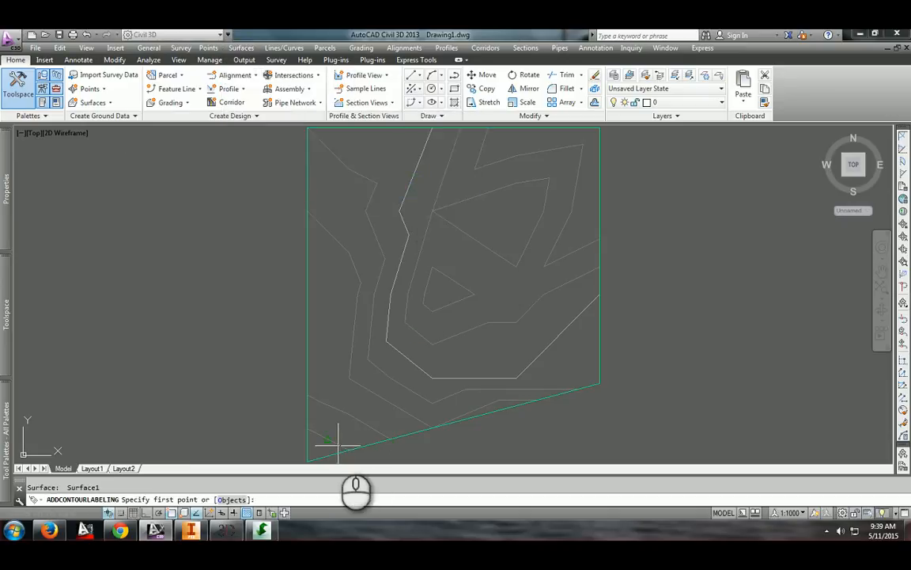
click(311, 456)
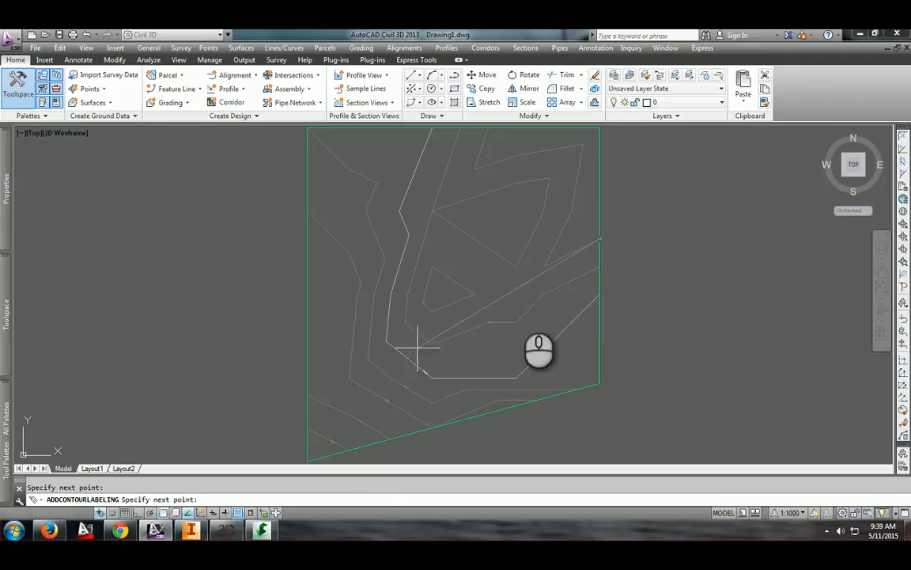
scroll(534, 329, up, 5)
scroll(484, 326, down, 3)
scroll(319, 332, up, 3)
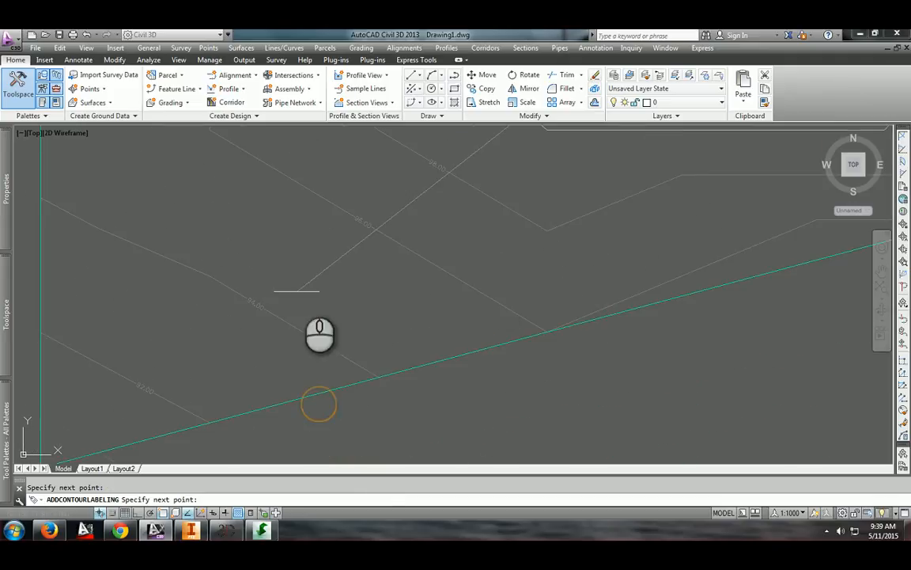
mouse_move(244, 348)
middle_down()
mouse_move(326, 335)
mouse_move(327, 352)
middle_up()
scroll(434, 241, down, 7)
middle_drag(411, 224, 443, 423)
scroll(469, 317, up, 2)
scroll(451, 351, up, 4)
middle_drag(221, 173, 287, 348)
click(297, 349)
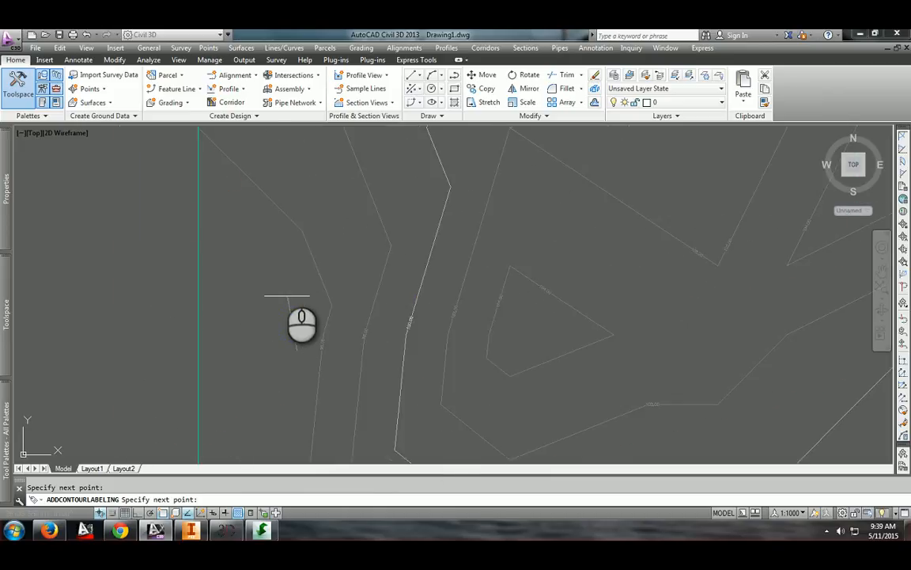
click(440, 133)
middle_drag(318, 213, 310, 281)
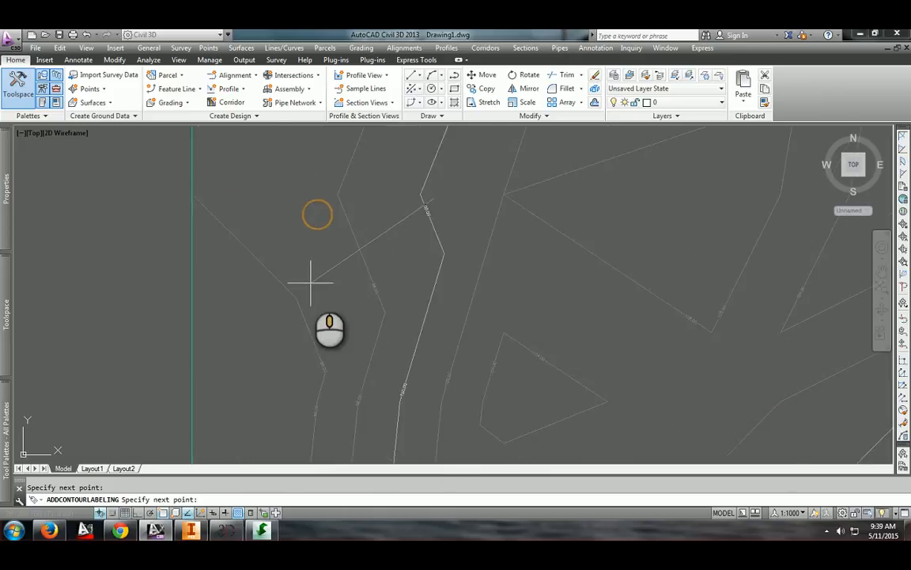
scroll(310, 279, up, 4)
scroll(310, 261, down, 4)
mouse_move(509, 179)
middle_down()
mouse_move(396, 279)
mouse_move(368, 266)
middle_up()
click(736, 176)
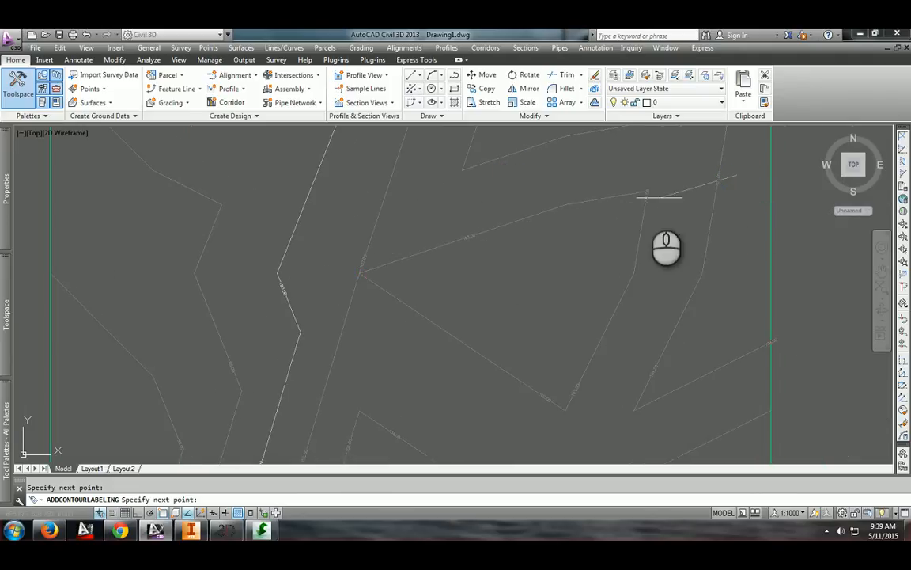
middle_drag(506, 166, 500, 222)
scroll(475, 176, up, 2)
middle_drag(442, 167, 477, 319)
click(246, 288)
middle_drag(203, 309, 413, 148)
middle_drag(120, 295, 364, 189)
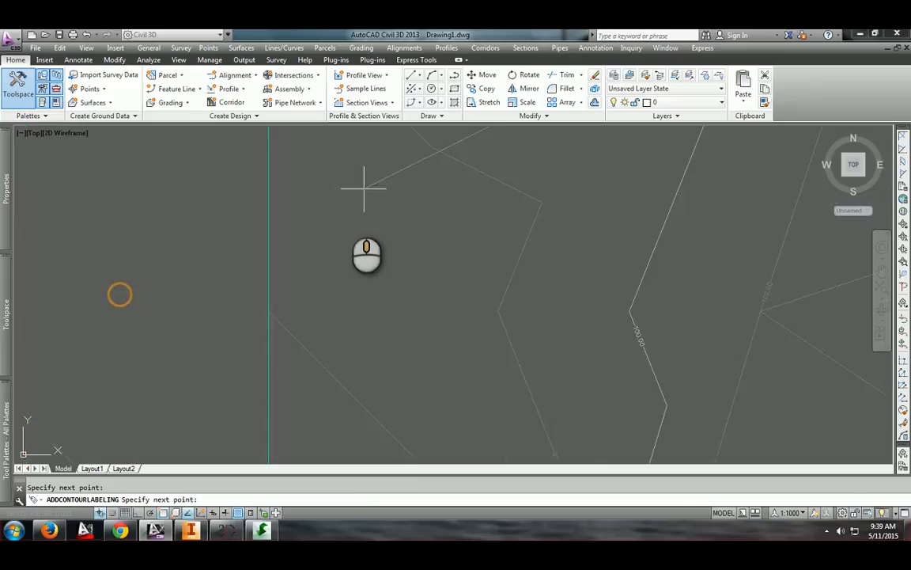
middle_drag(386, 365, 407, 124)
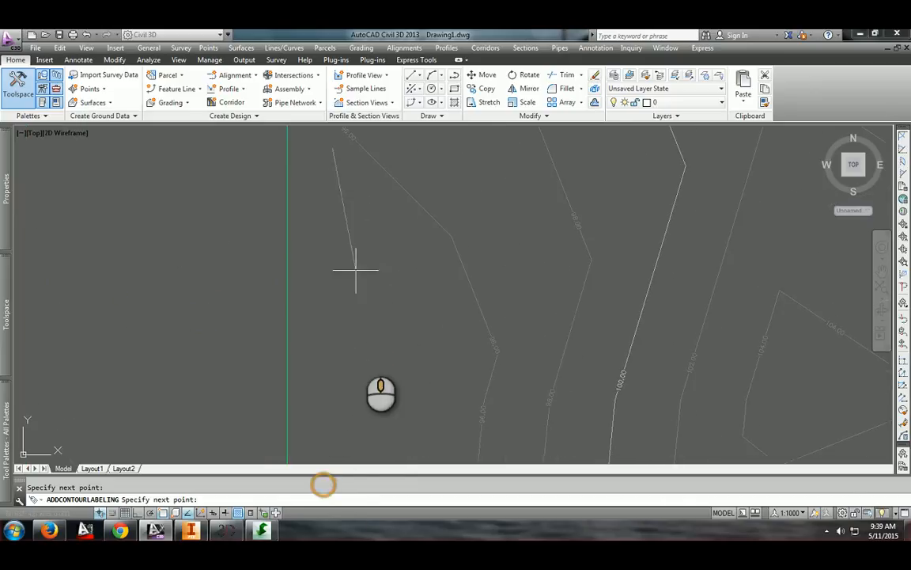
middle_drag(368, 416, 381, 242)
middle_drag(367, 462, 400, 306)
middle_drag(441, 336, 455, 249)
middle_drag(421, 398, 419, 317)
scroll(433, 277, down, 2)
middle_drag(491, 259, 433, 350)
mouse_move(621, 242)
middle_down()
mouse_move(537, 276)
mouse_move(470, 330)
mouse_move(431, 320)
middle_up()
click(548, 394)
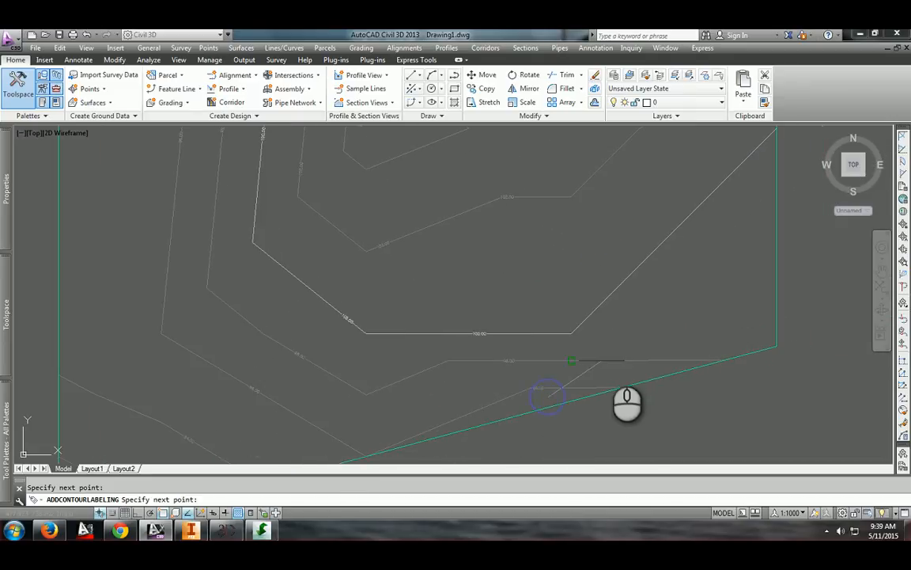
right_click(651, 321)
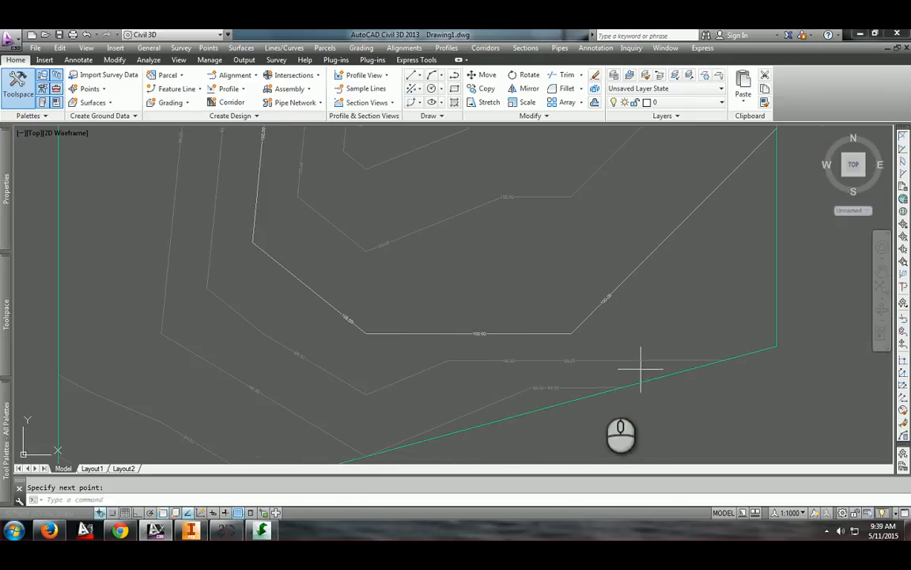
Draw a closed crescent-shaped polyline from two arc segments near the surface's southwest boundary
scroll(643, 368, up, 2)
scroll(475, 365, down, 6)
middle_drag(342, 349, 543, 386)
scroll(567, 348, up, 3)
scroll(710, 364, up, 4)
middle_drag(370, 129, 368, 179)
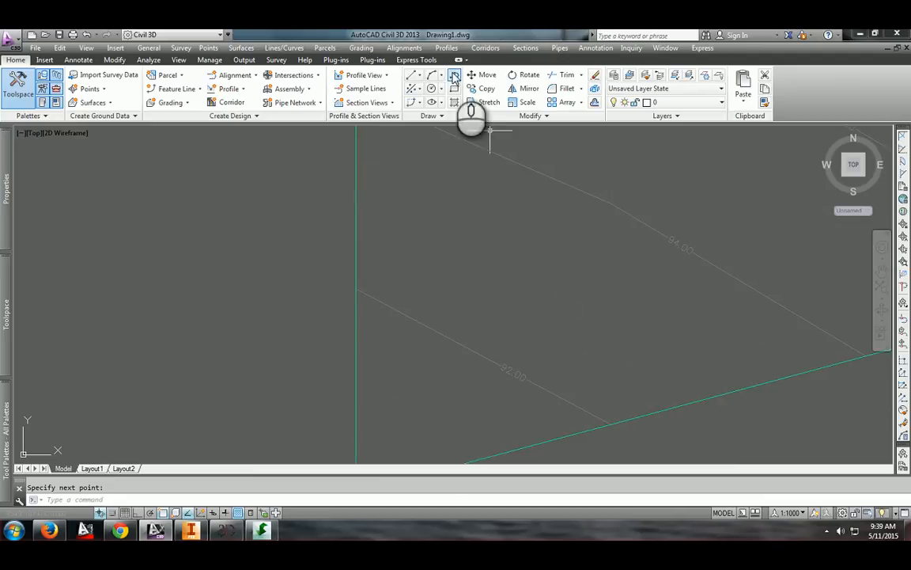
click(455, 76)
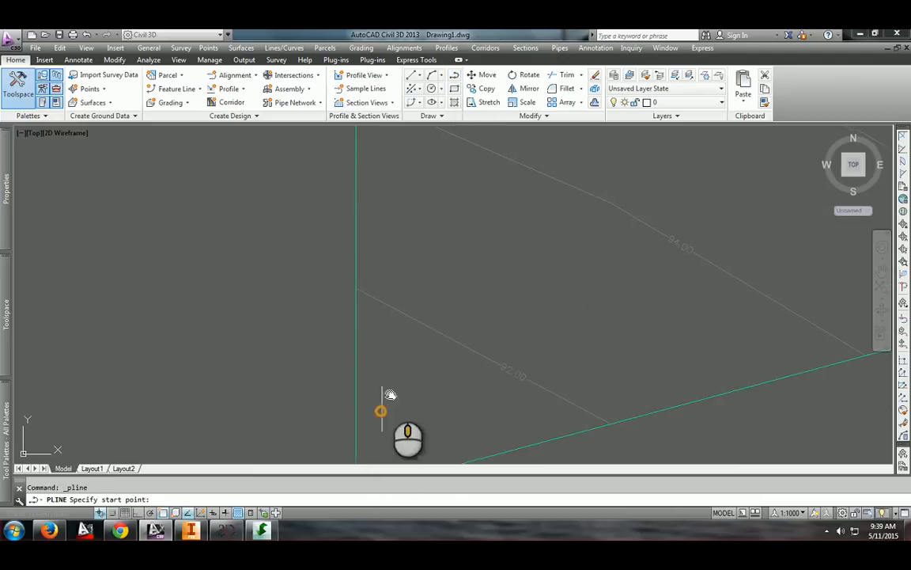
middle_drag(381, 409, 385, 382)
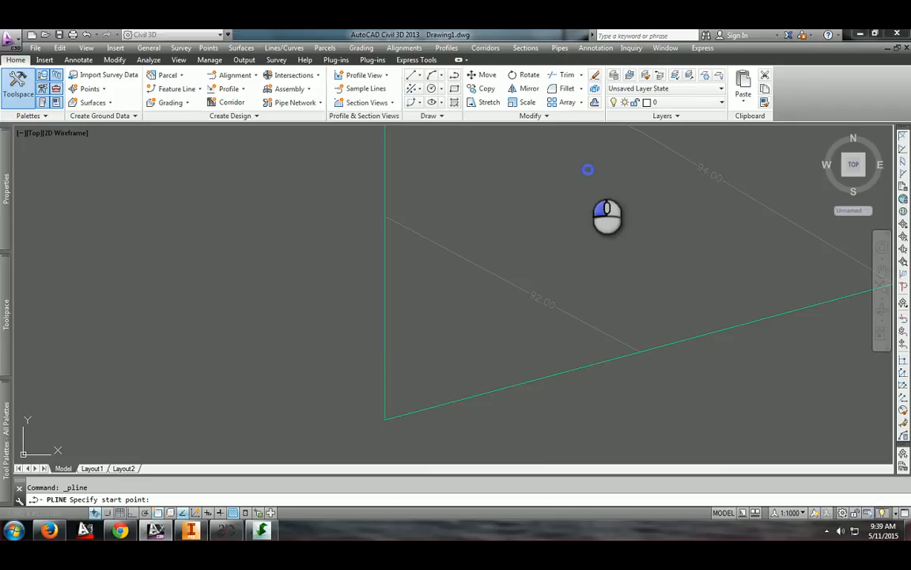
click(588, 169)
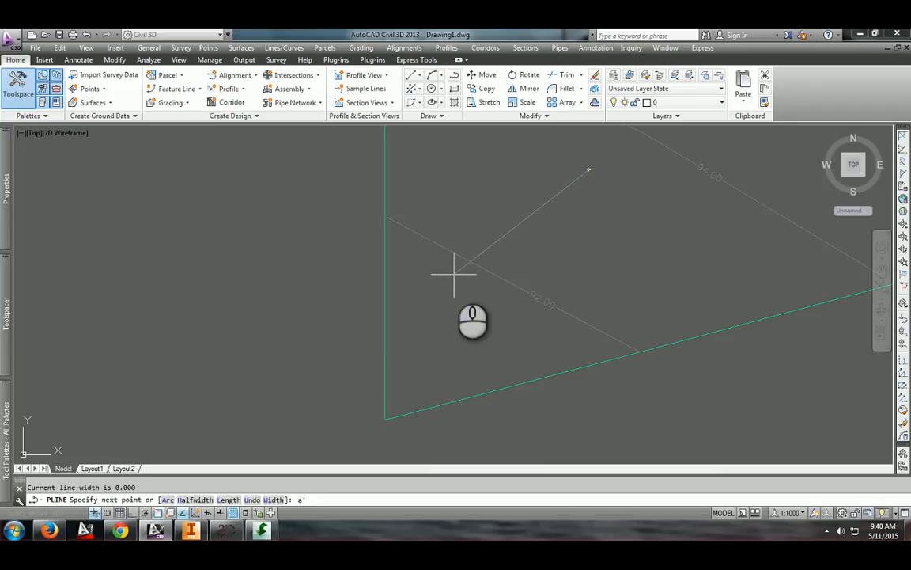
key(Return)
text(s Second p)
key(Return)
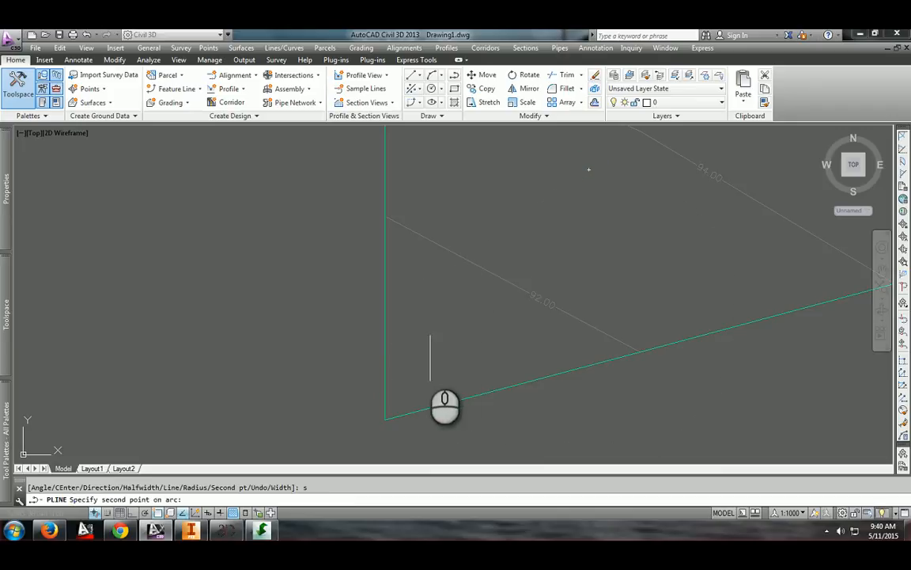
click(419, 353)
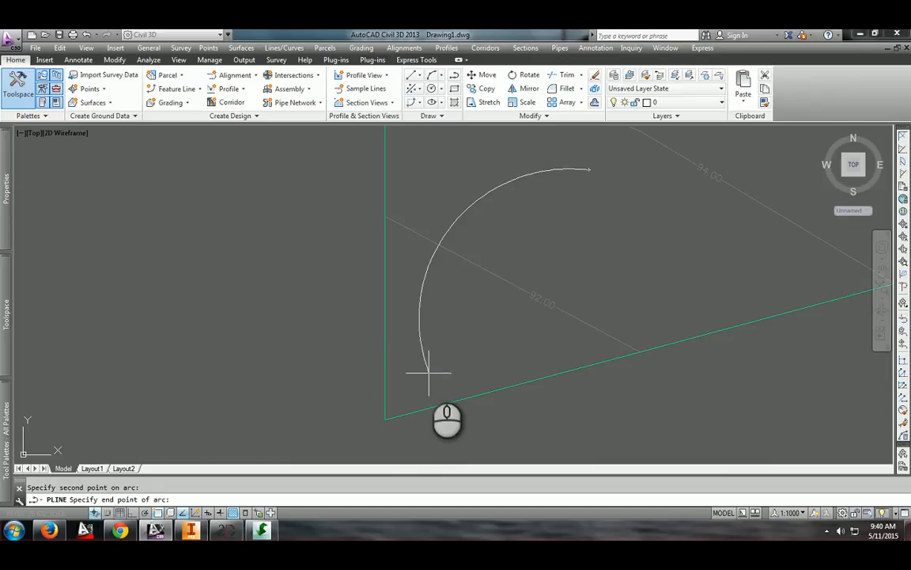
click(428, 372)
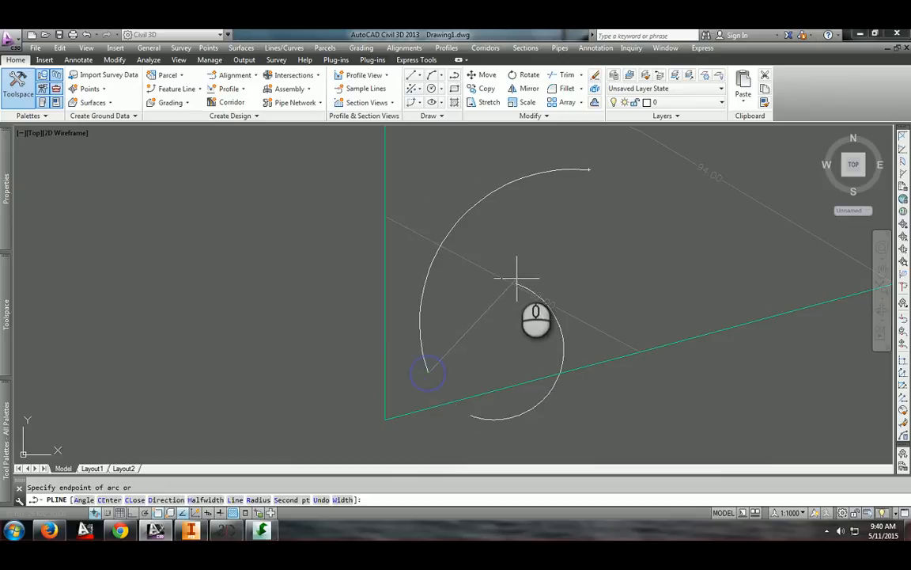
key(Return)
click(588, 172)
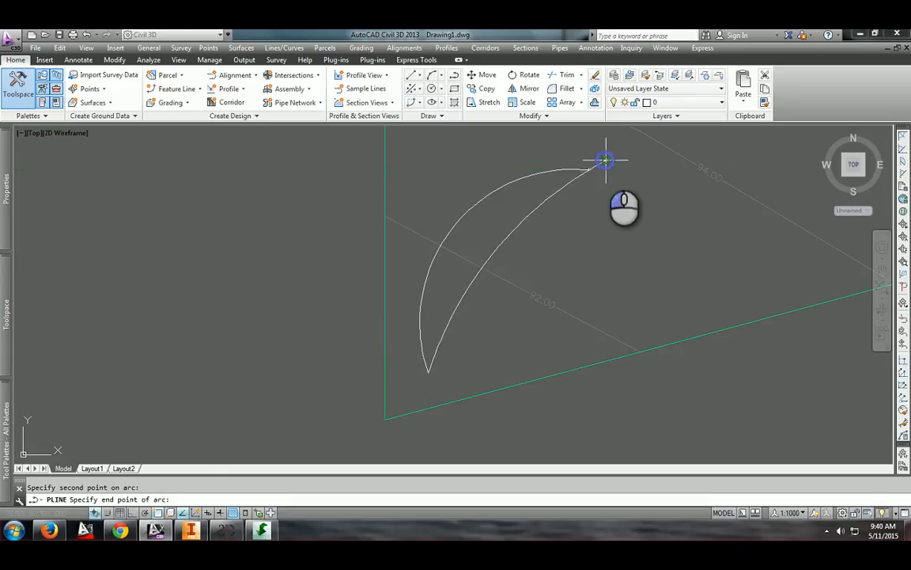
click(605, 161)
key(Escape)
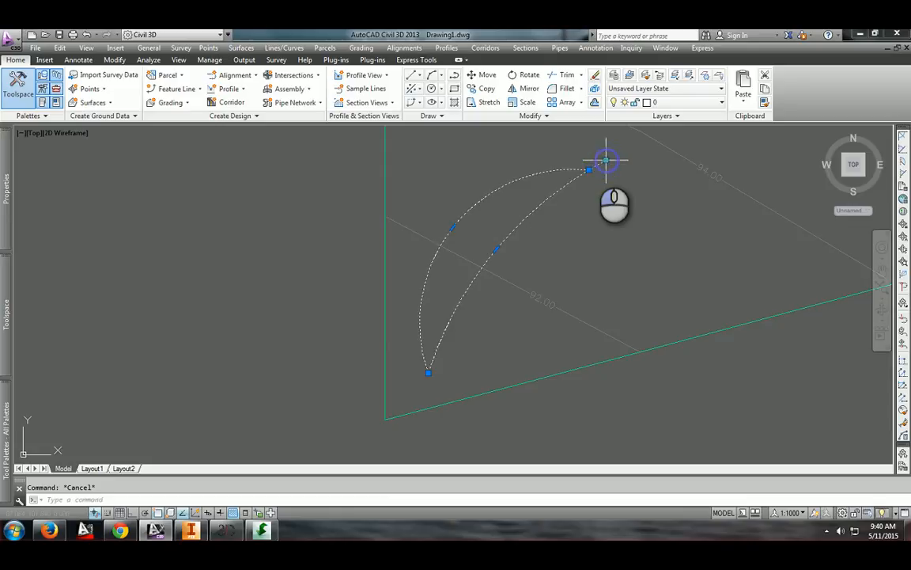
click(606, 160)
key(Escape)
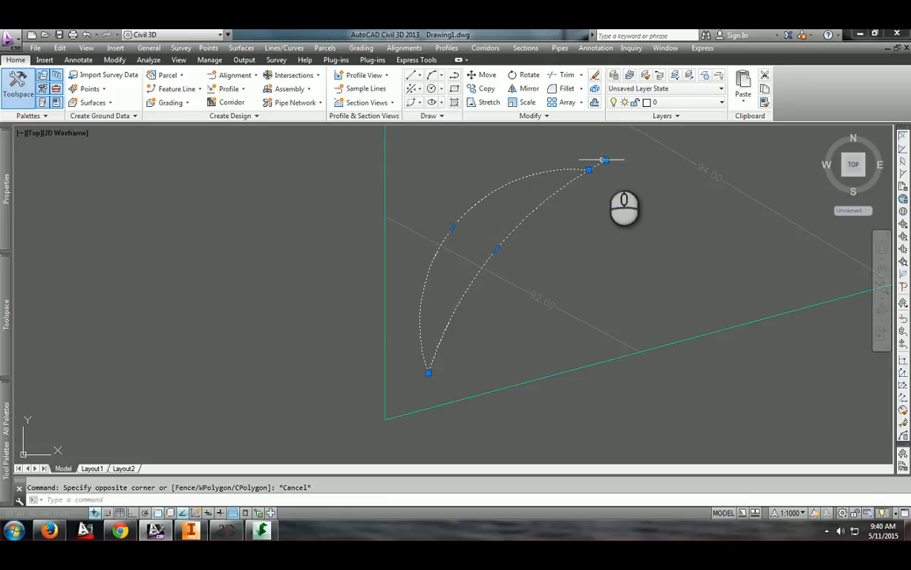
click(605, 161)
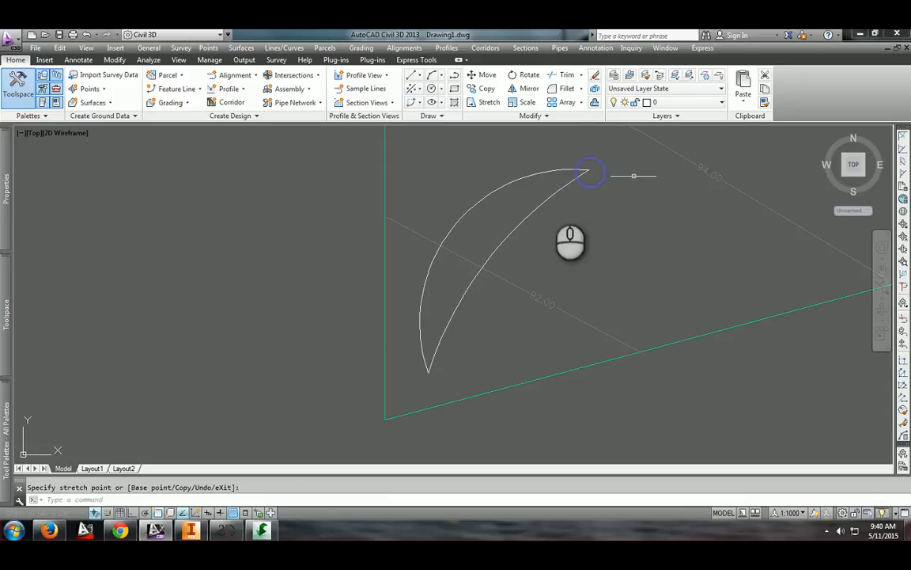
key(Escape)
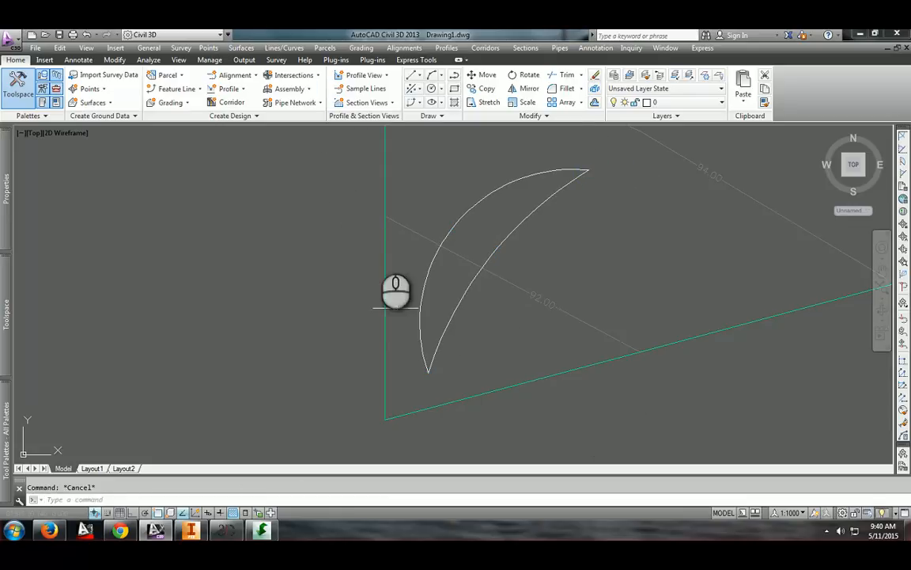
Open the Grading Creation Tools toolbar for Surface1
click(164, 107)
click(167, 124)
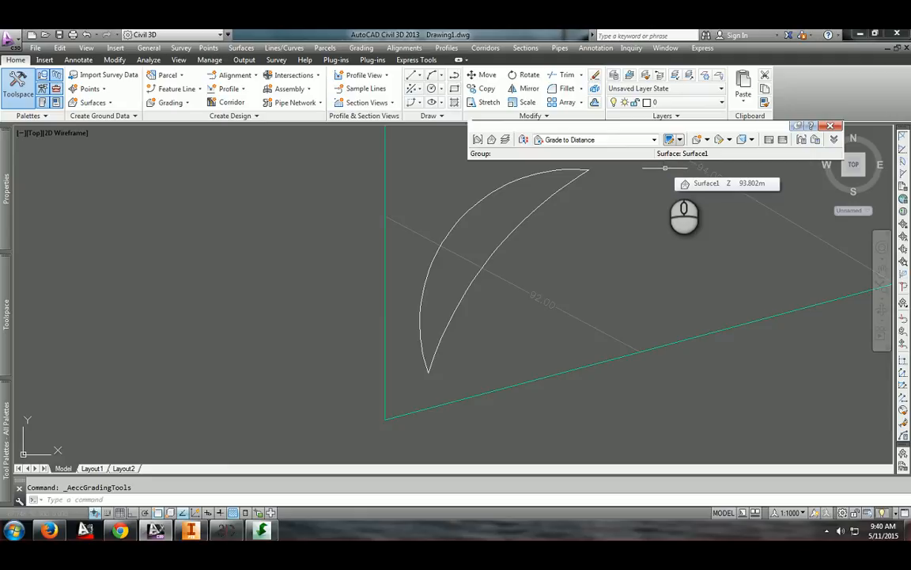
key(Escape)
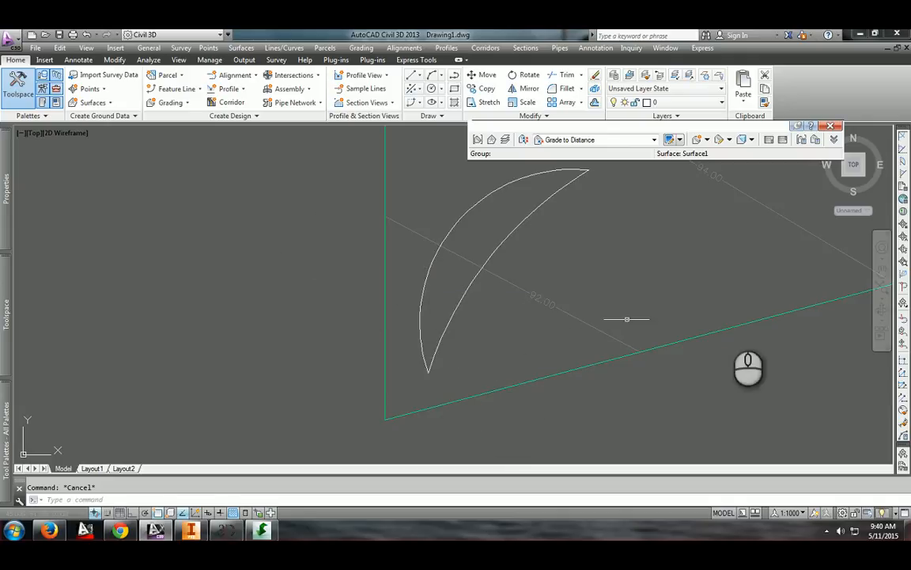
right_click(870, 164)
click(740, 235)
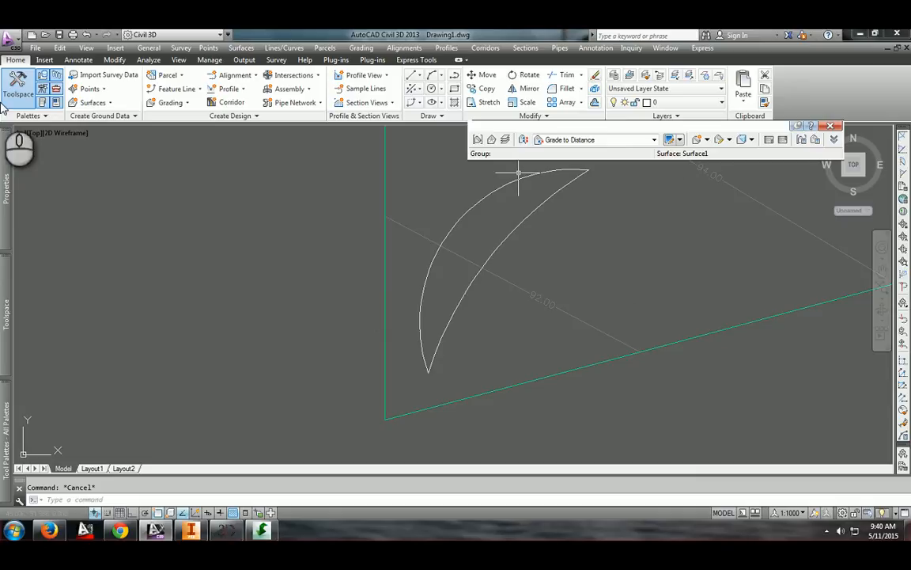
Set the grading criteria to Grade to Relative Elevation and confirm Surface1 as the target surface
click(603, 141)
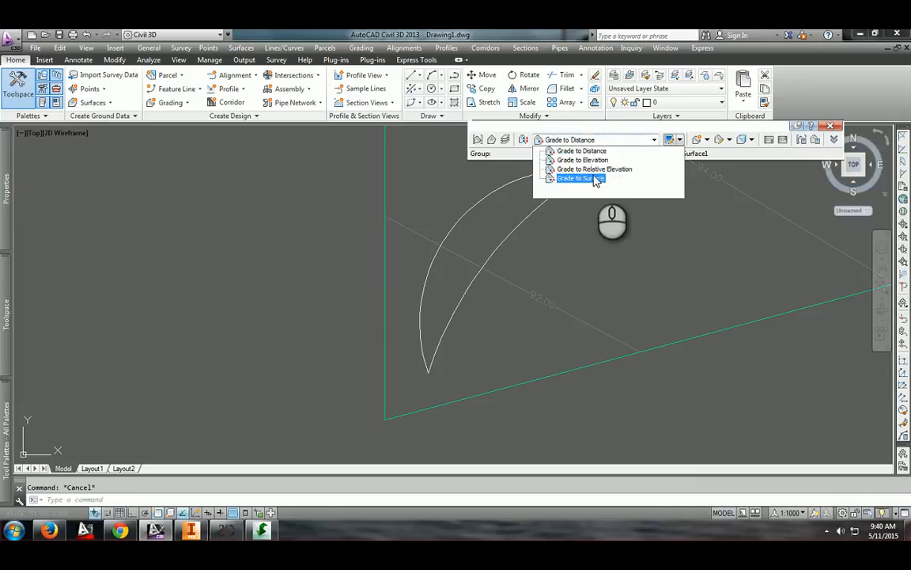
click(595, 168)
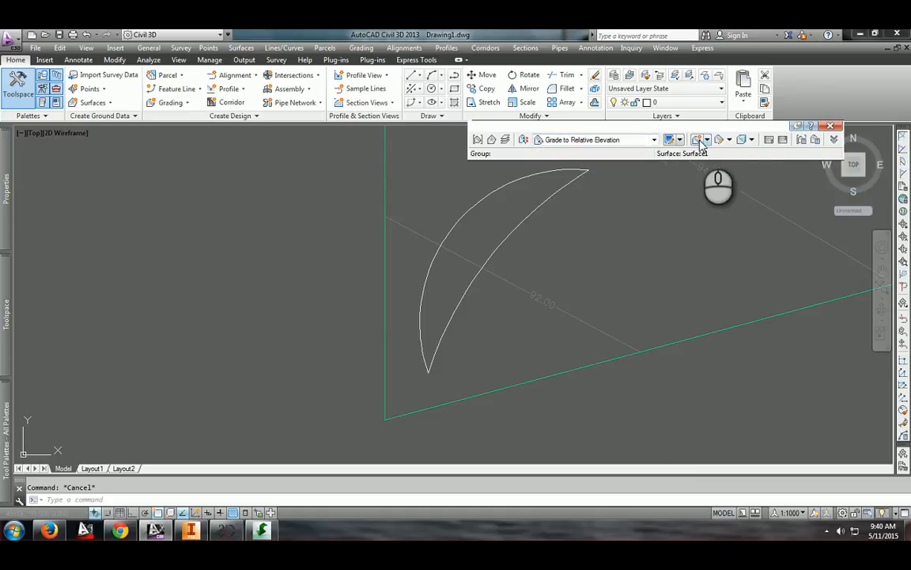
click(484, 142)
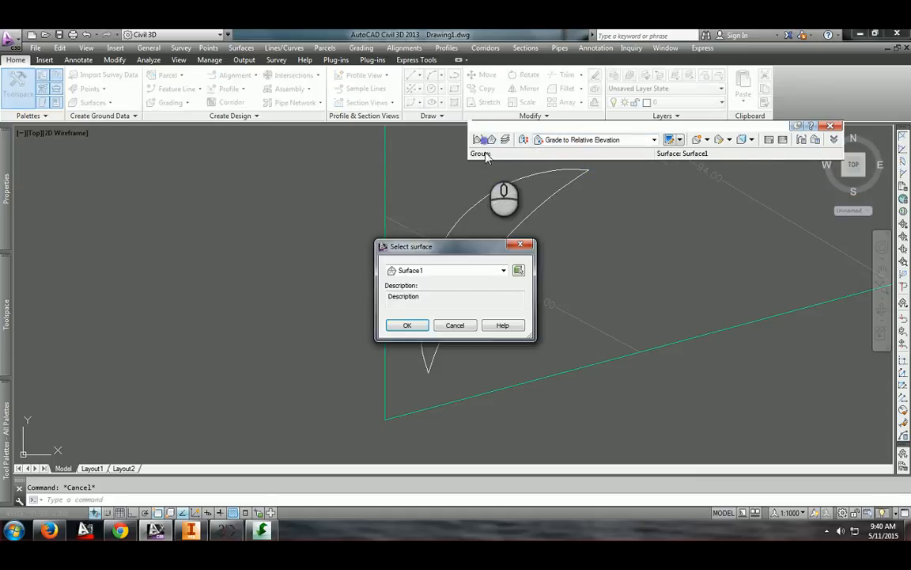
key(Return)
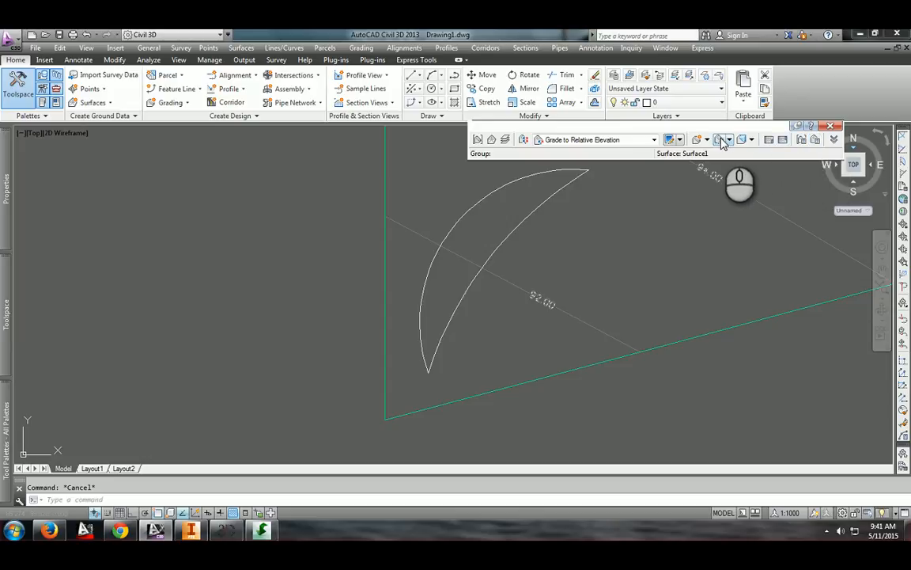
click(505, 142)
key(Escape)
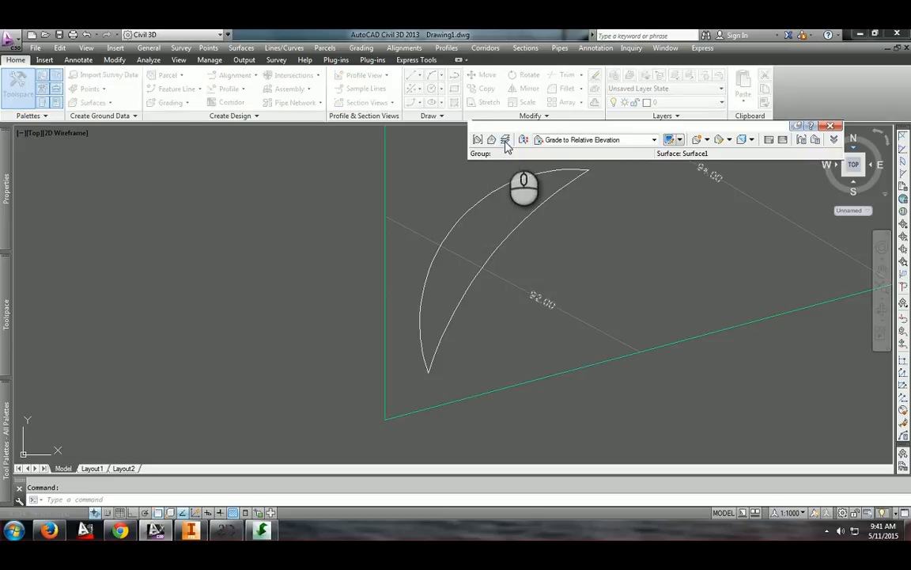
Create a grading group with automatic surface creation, using the group name and the Contours and Triangles style, and accept the new TIN surface
click(481, 139)
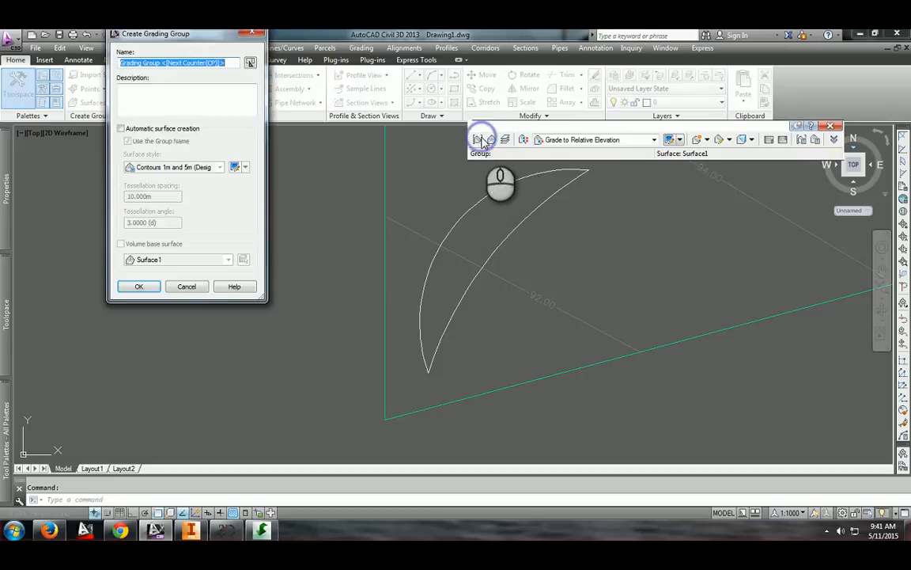
click(122, 129)
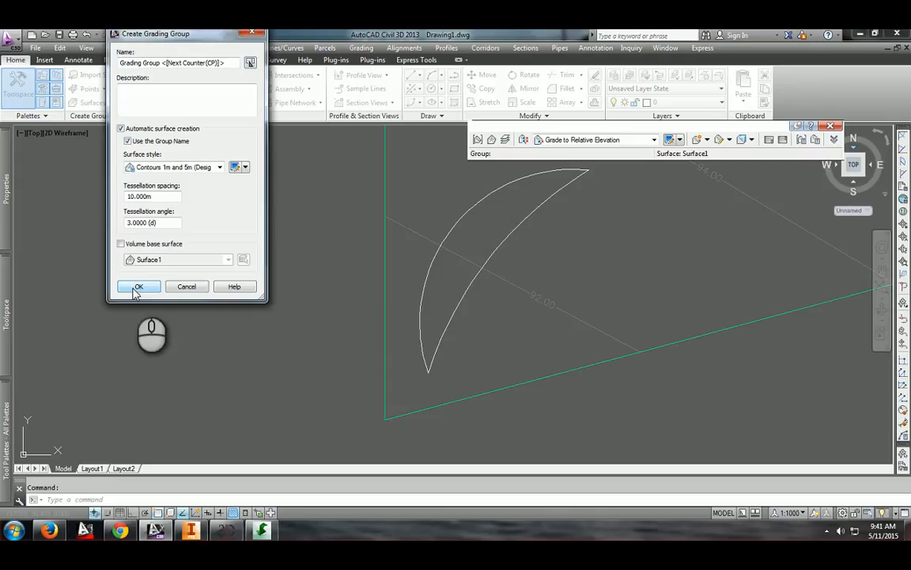
click(173, 167)
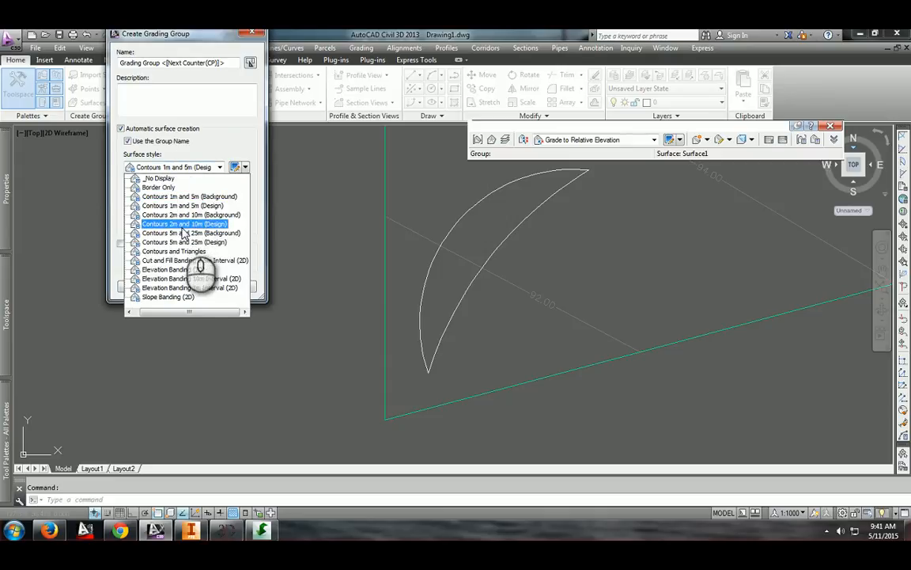
click(174, 250)
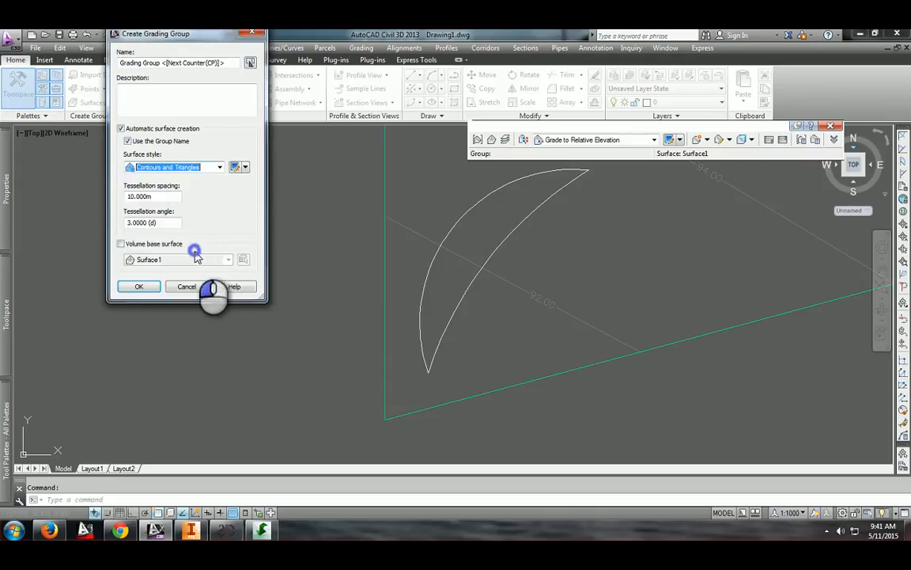
click(139, 287)
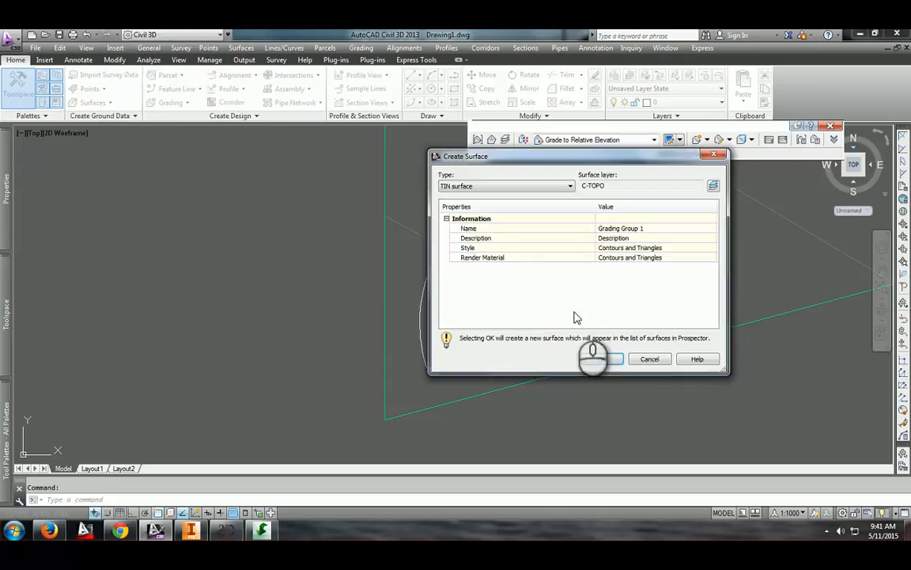
click(603, 359)
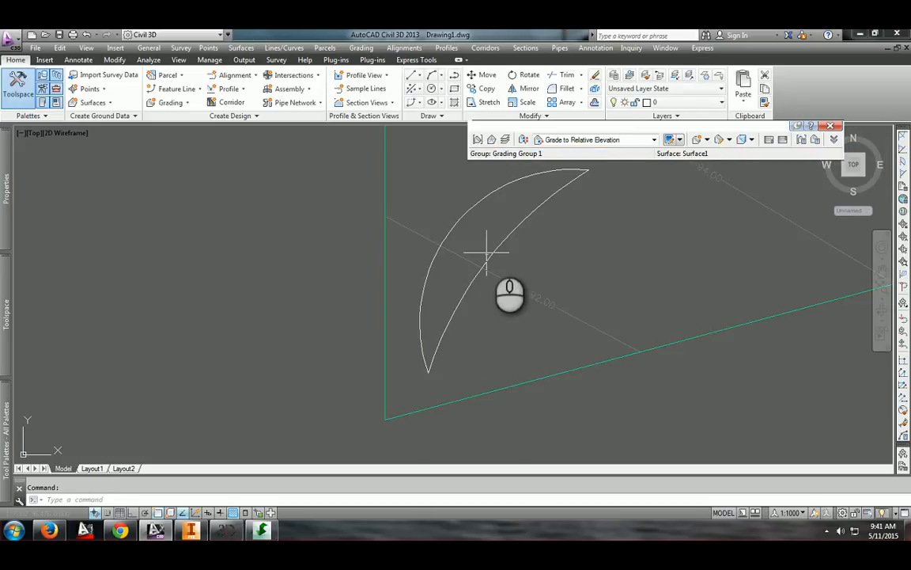
Start a grading and convert the crescent polyline to a feature line with a style and assigned elevations
click(695, 140)
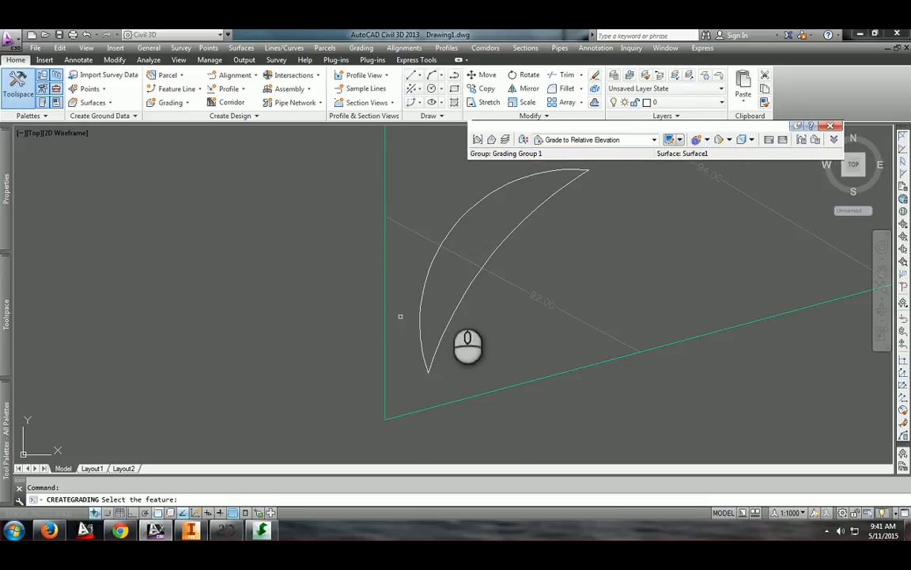
click(510, 237)
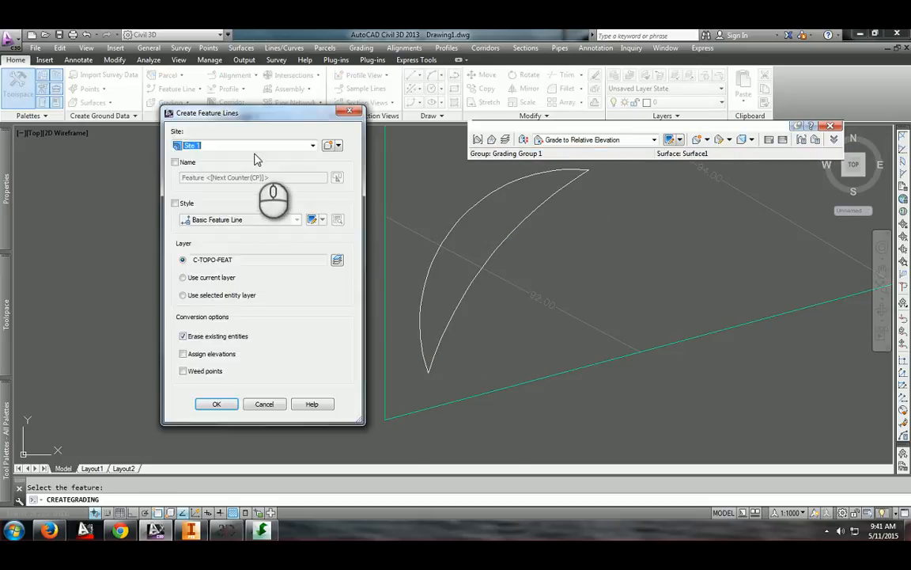
click(176, 203)
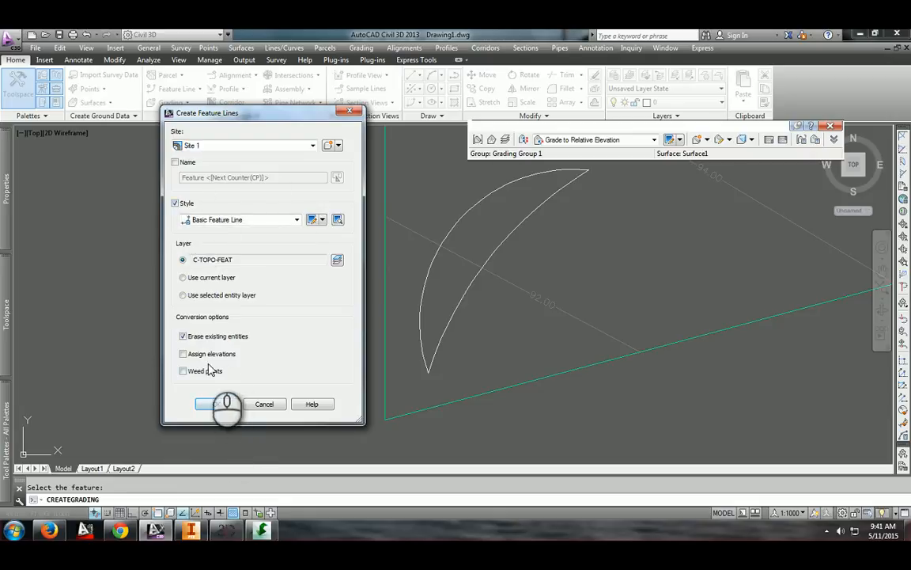
click(230, 403)
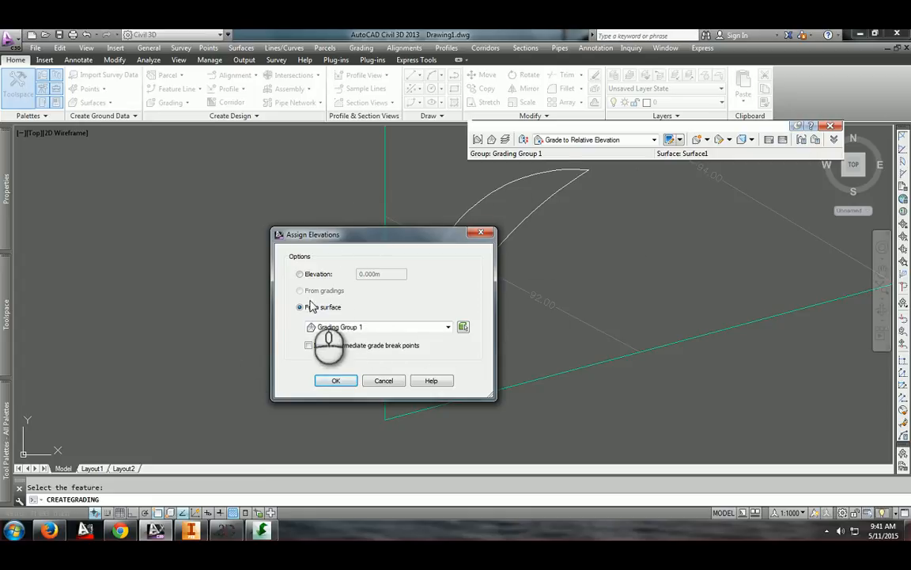
Assign the feature line's elevations from the Grading Group 1 surface, then cancel the grading command
click(348, 327)
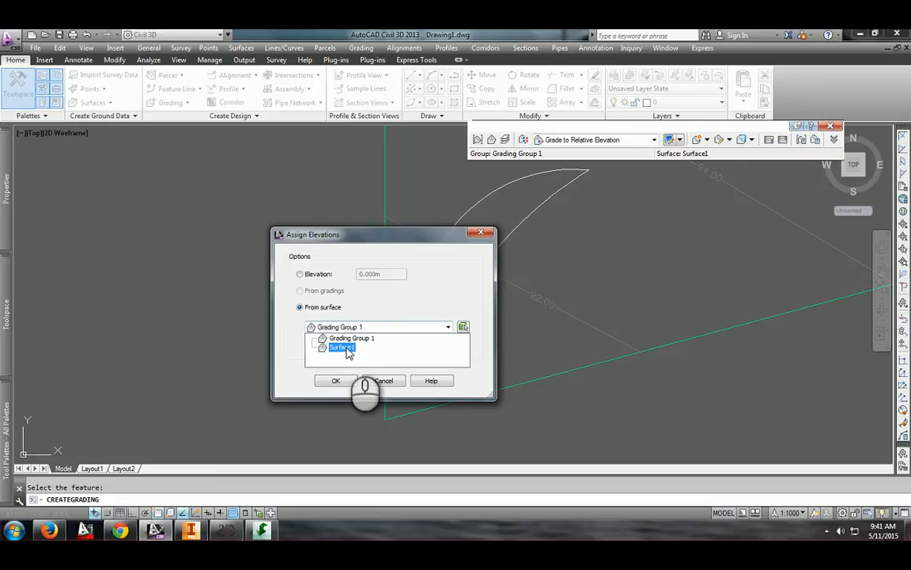
click(346, 348)
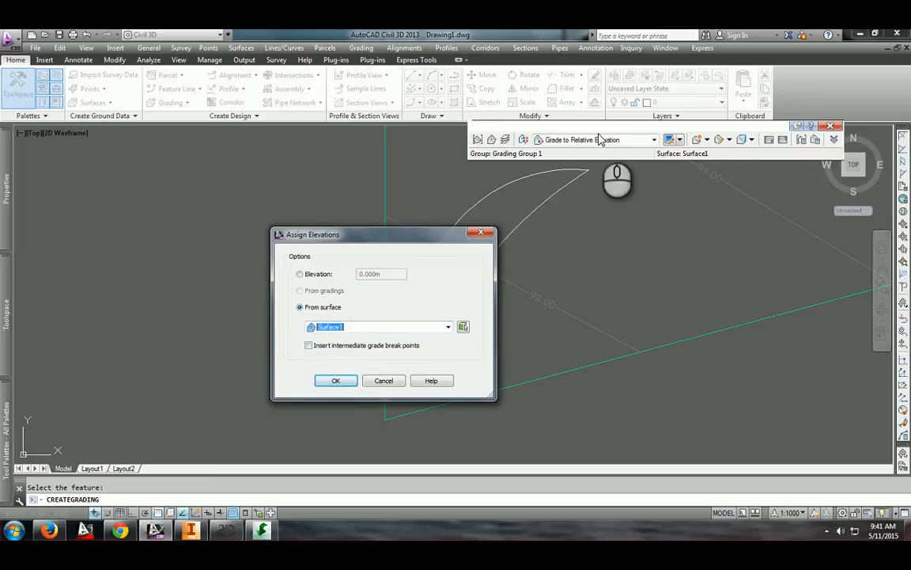
click(311, 274)
double_click(382, 272)
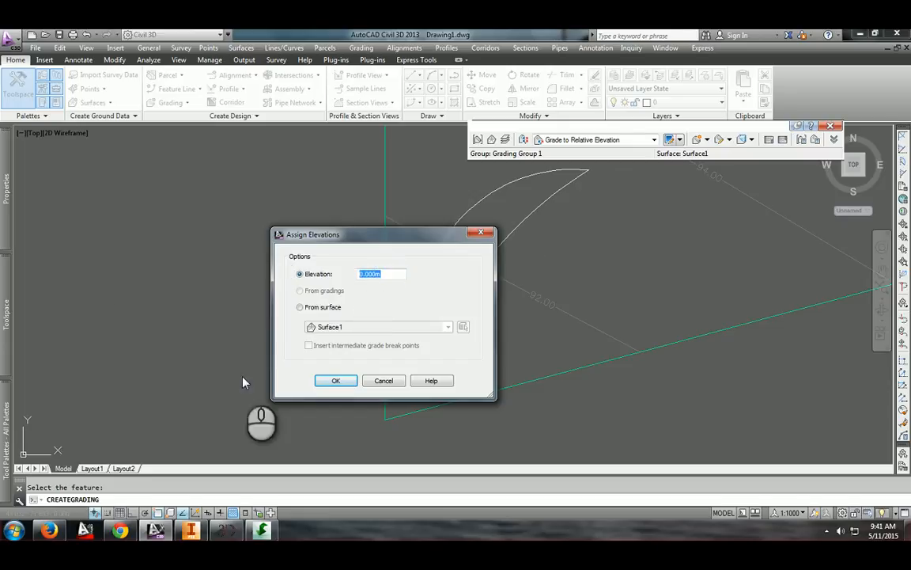
click(307, 307)
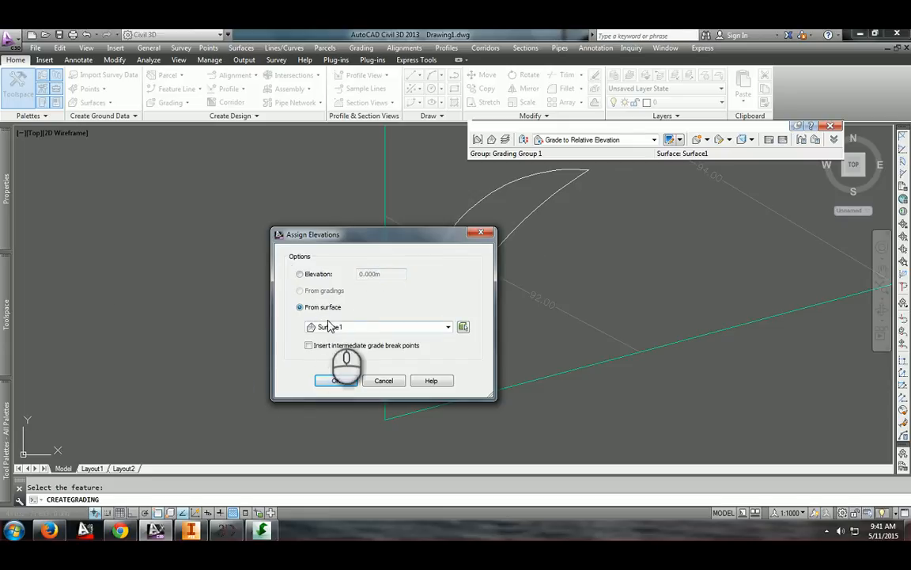
click(336, 326)
click(342, 338)
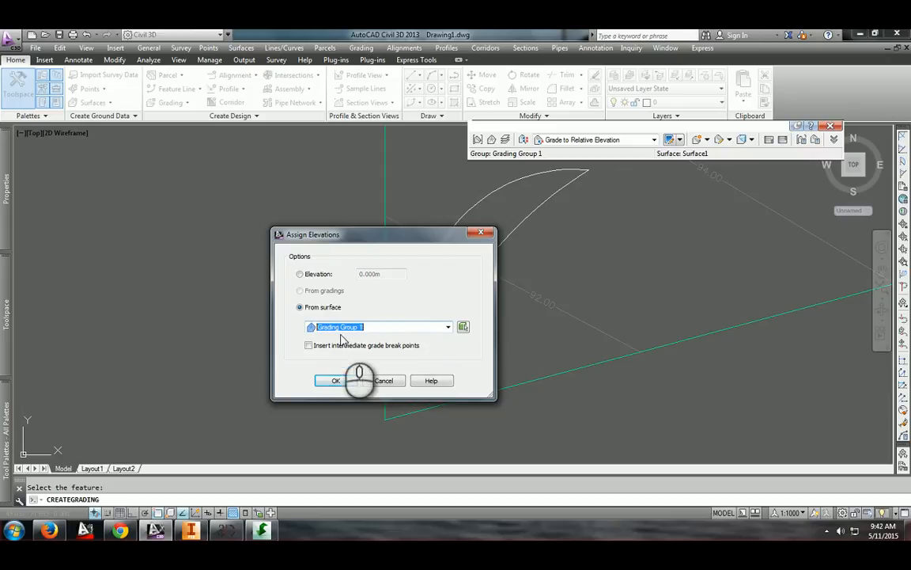
click(337, 381)
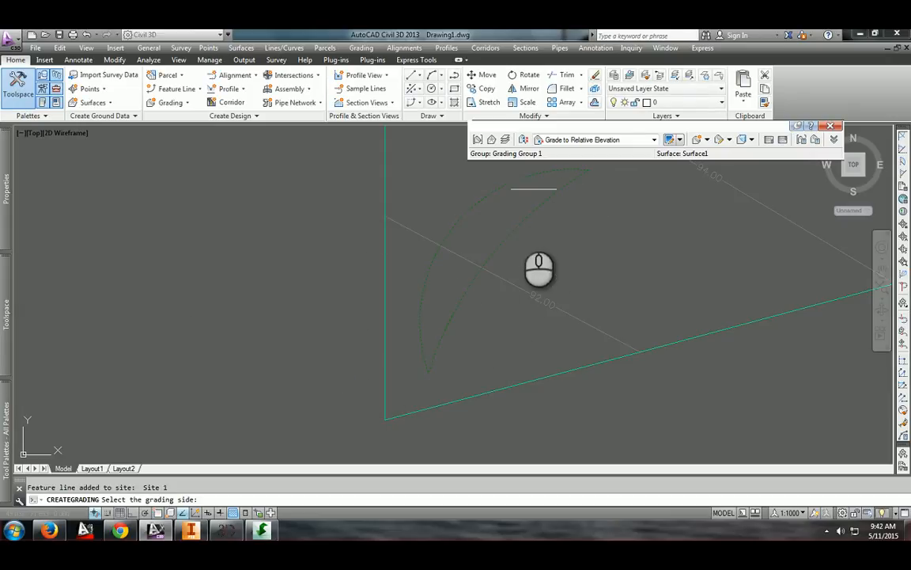
key(Escape)
key(Escape)
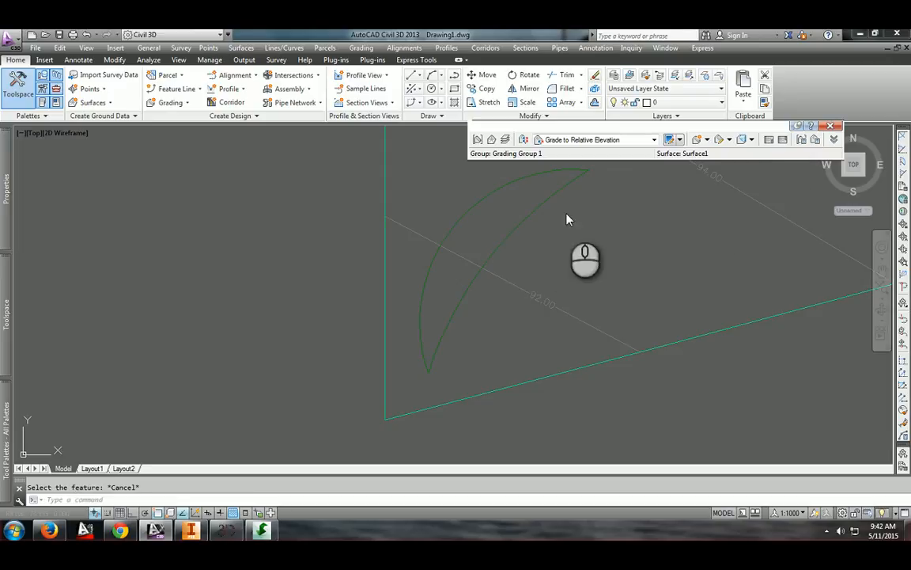
Select the crescent feature line and open its Elevation Editor
click(490, 249)
click(443, 215)
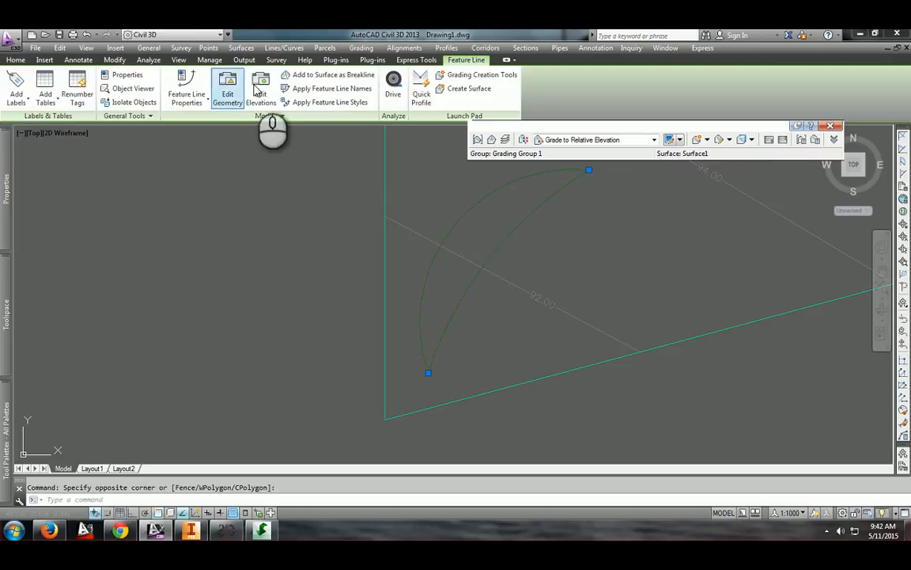
click(261, 89)
click(395, 94)
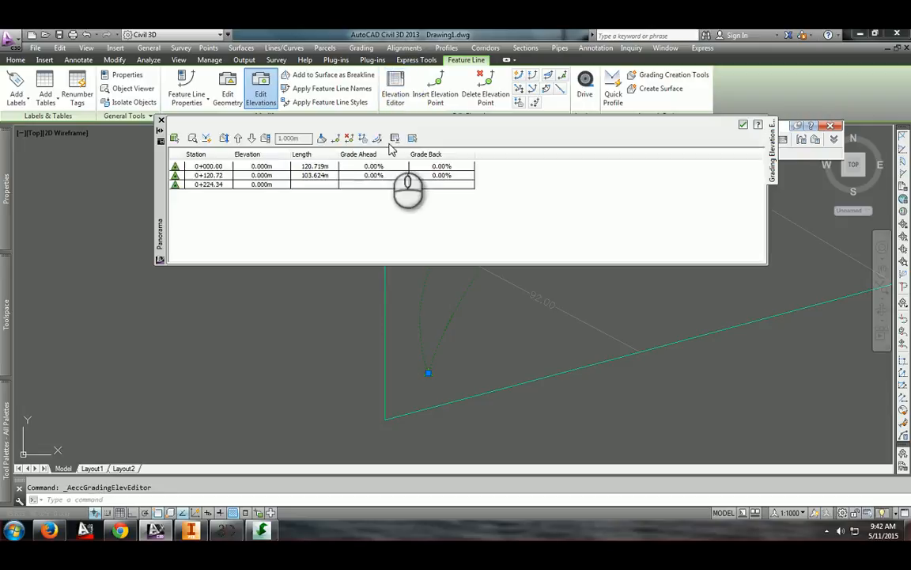
Set the elevation of all feature line vertices to 90 m and close the elevation editor
click(249, 167)
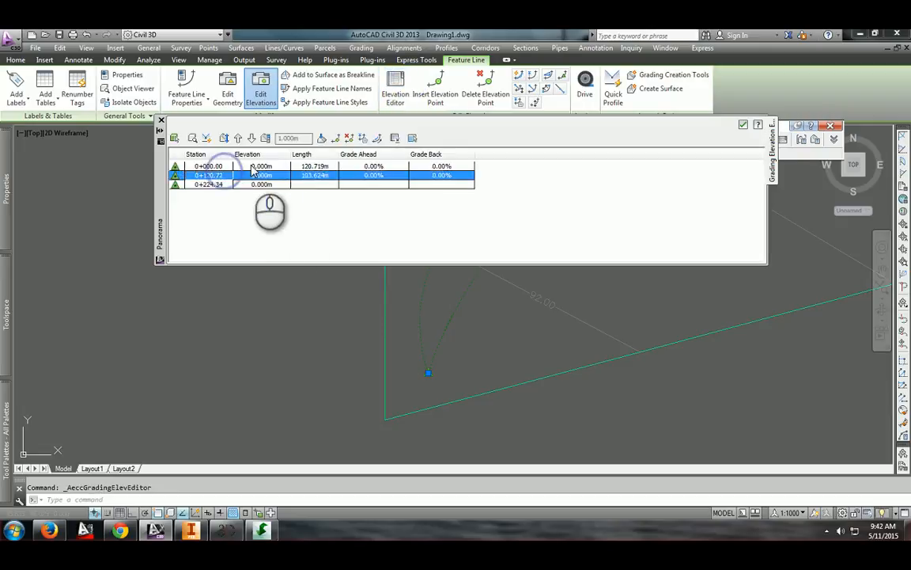
click(250, 166)
click(281, 189)
click(274, 183)
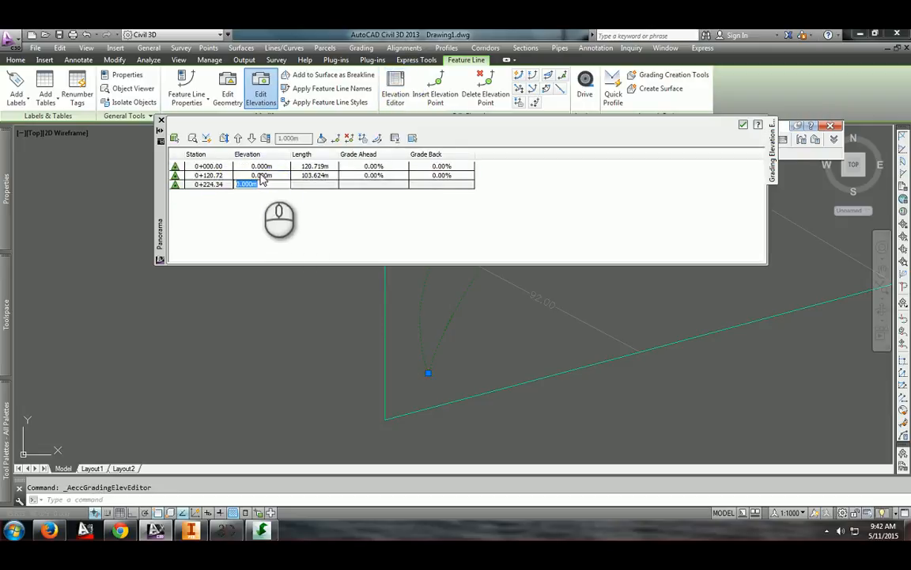
click(259, 173)
drag(222, 166, 303, 203)
drag(413, 263, 348, 198)
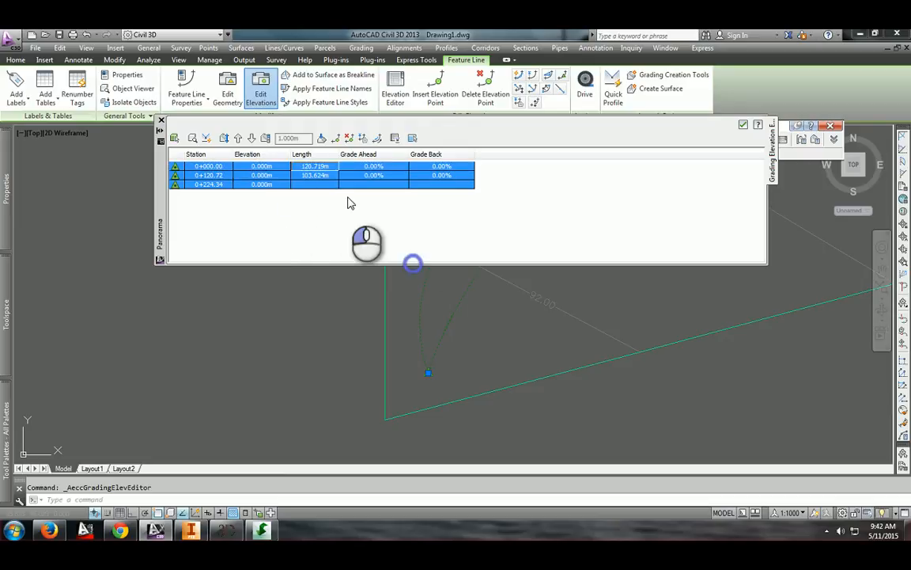
click(308, 192)
click(393, 190)
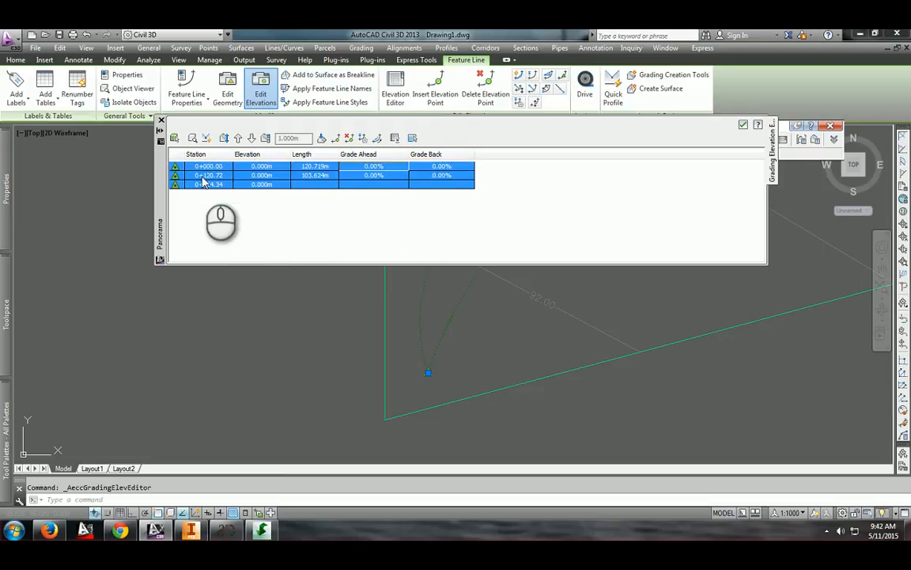
double_click(249, 183)
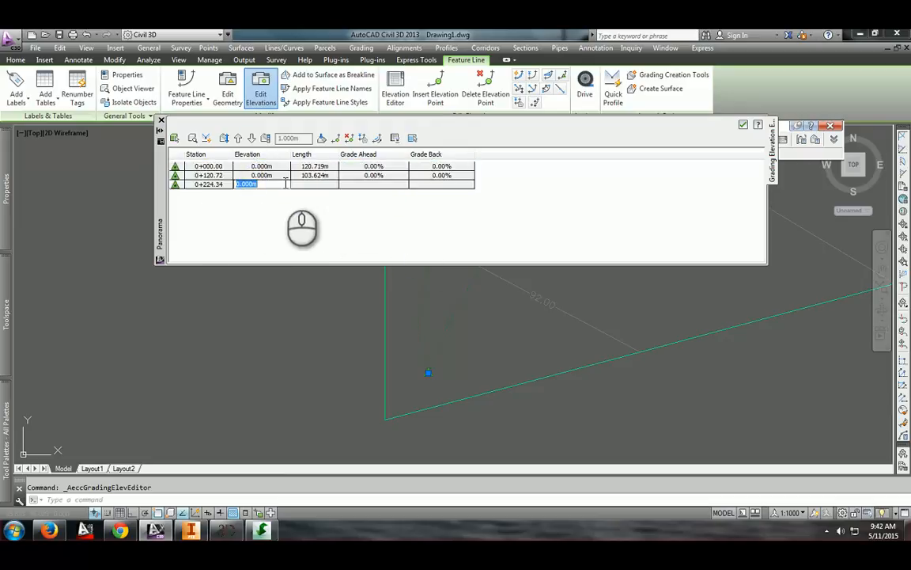
text(90)
key(Return)
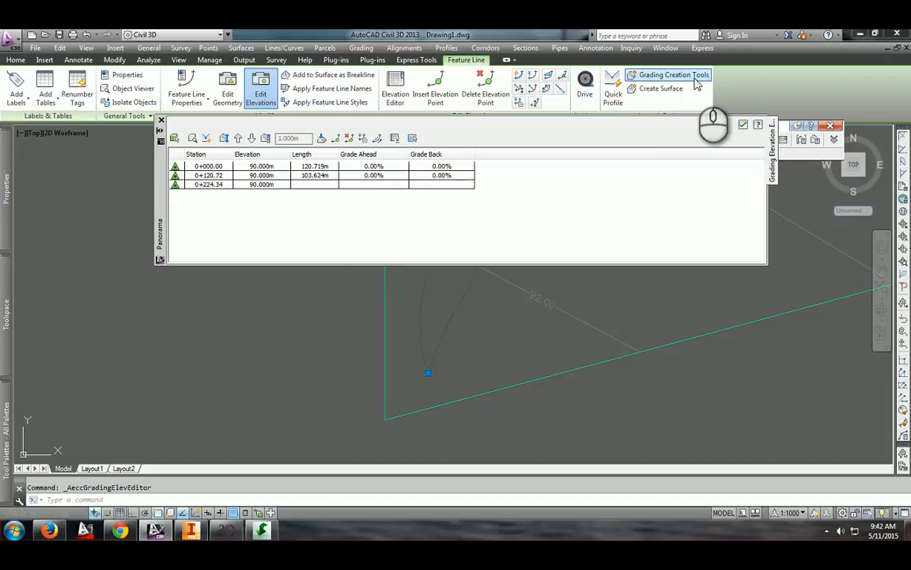
click(743, 127)
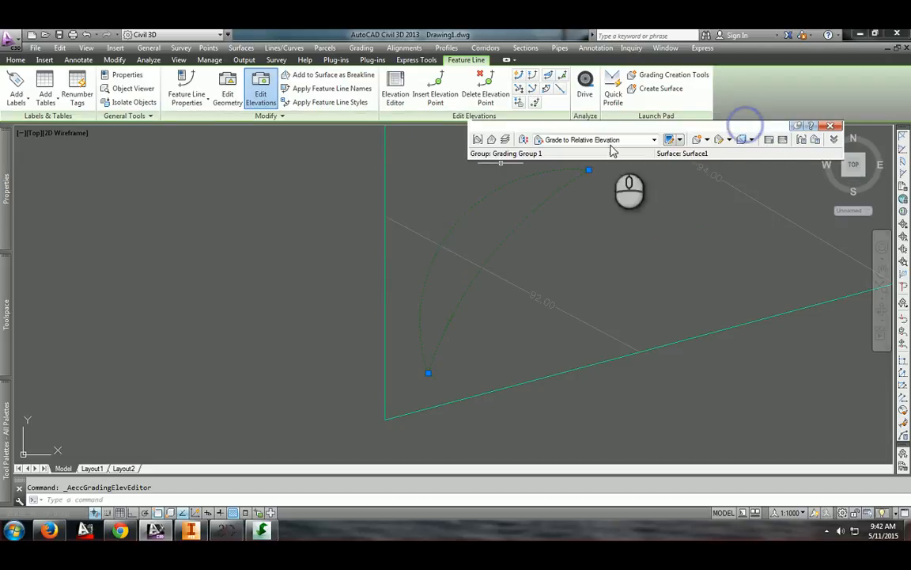
Create a Grade to Relative Elevation grading on the inner side of the crescent feature line, accepting 1.000 m and 2:1 slope for its entire length
click(697, 139)
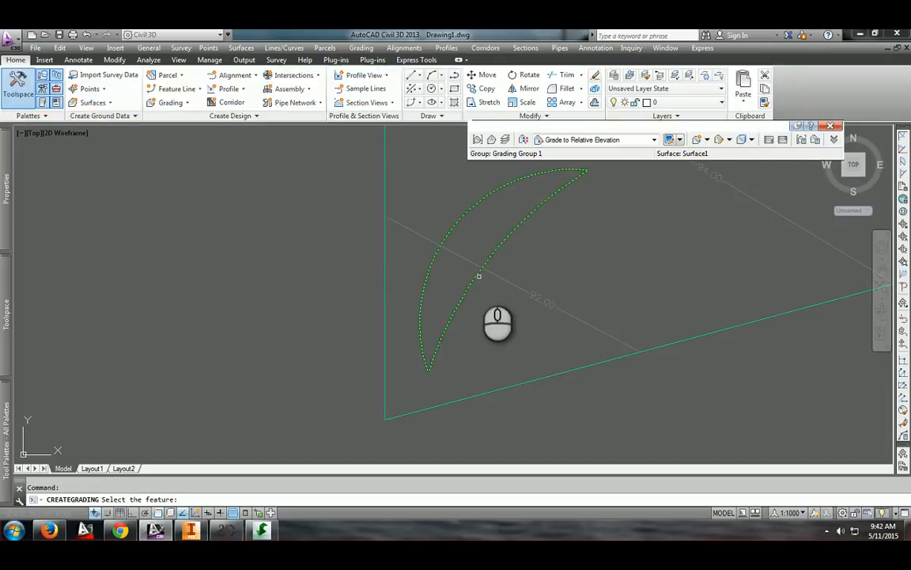
click(474, 275)
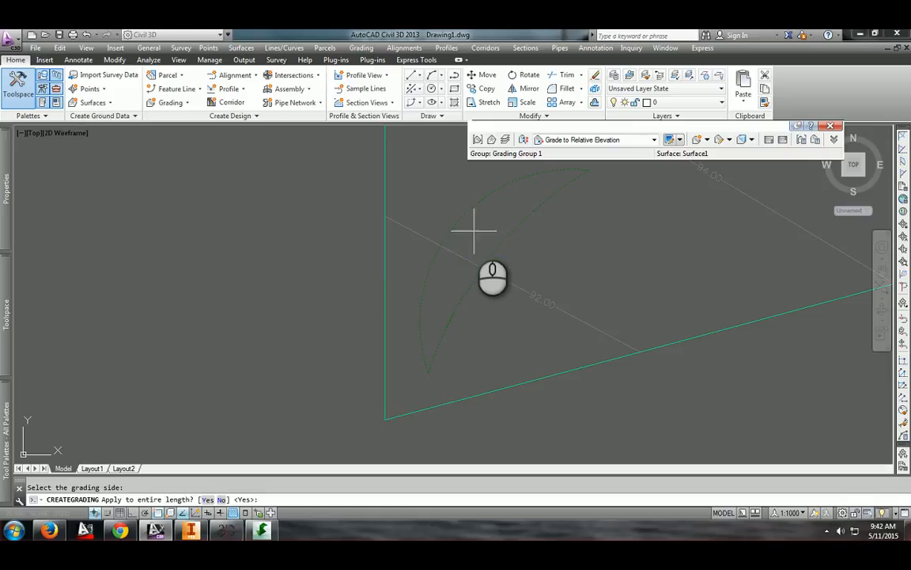
key(Return)
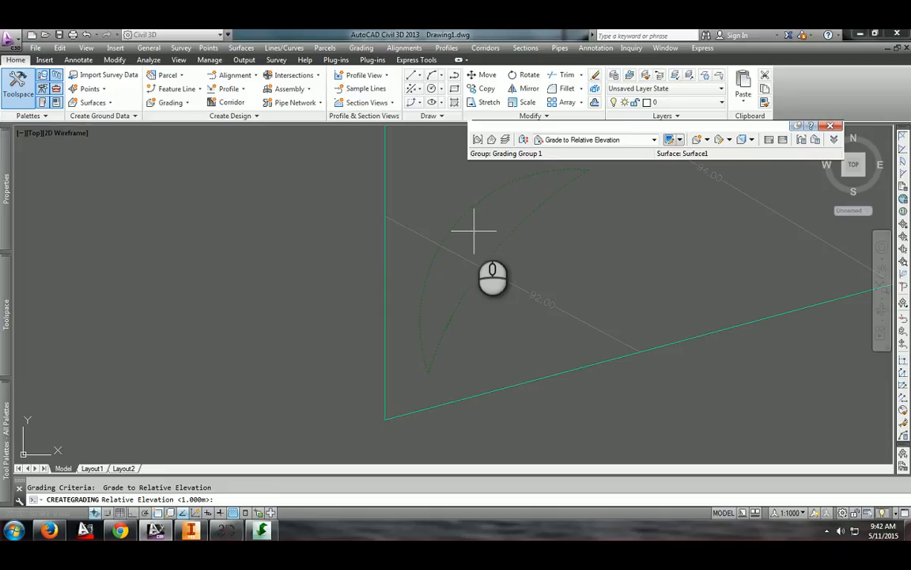
key(Return)
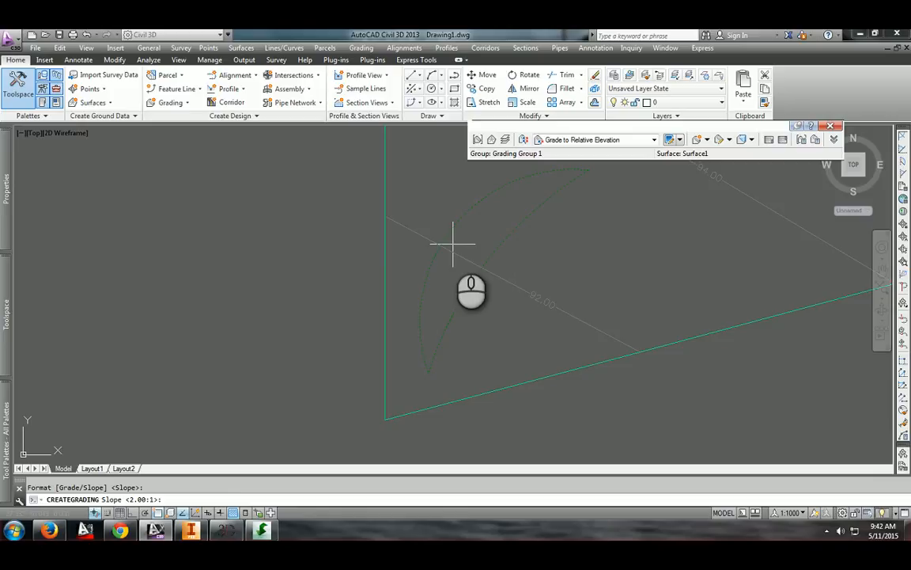
key(Return)
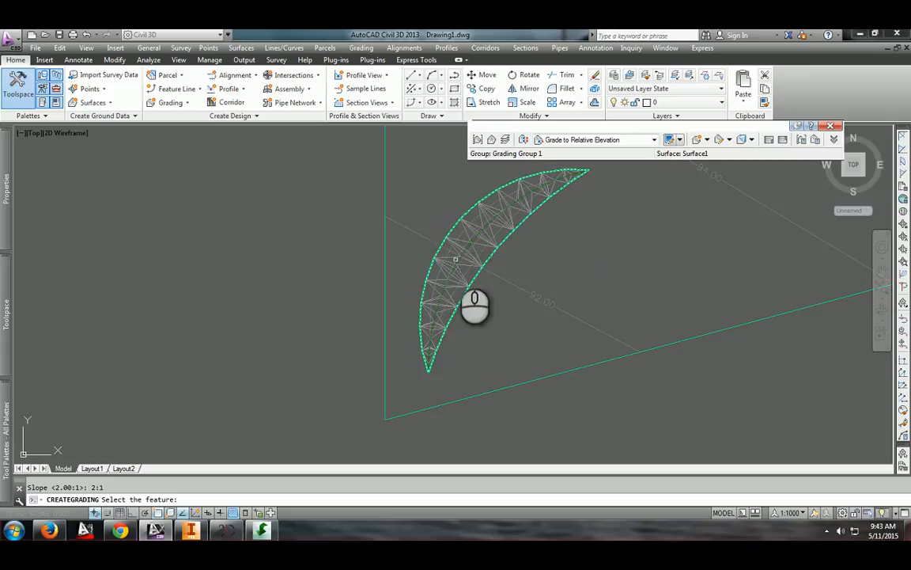
scroll(456, 283, up, 3)
scroll(456, 283, up, 3)
scroll(475, 293, down, 5)
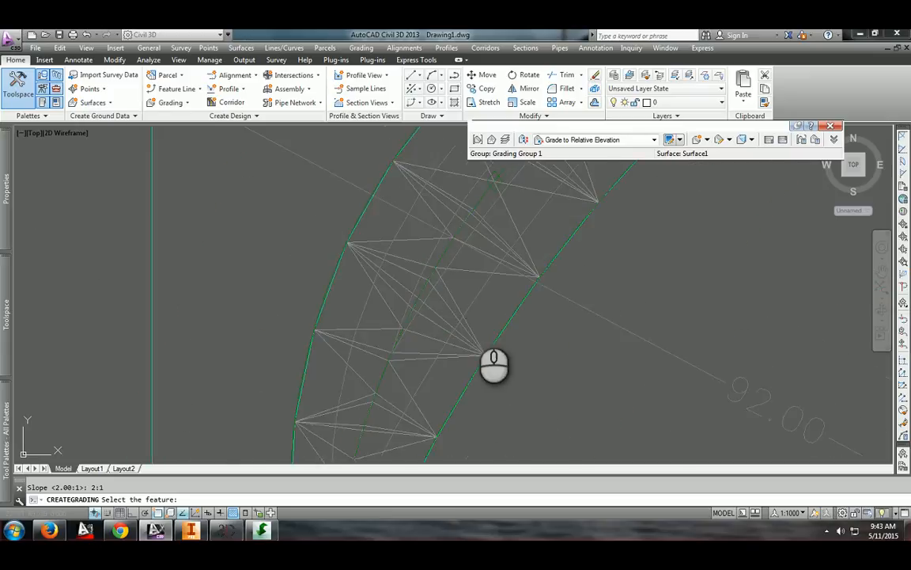
scroll(482, 336, up, 3)
scroll(448, 270, down, 3)
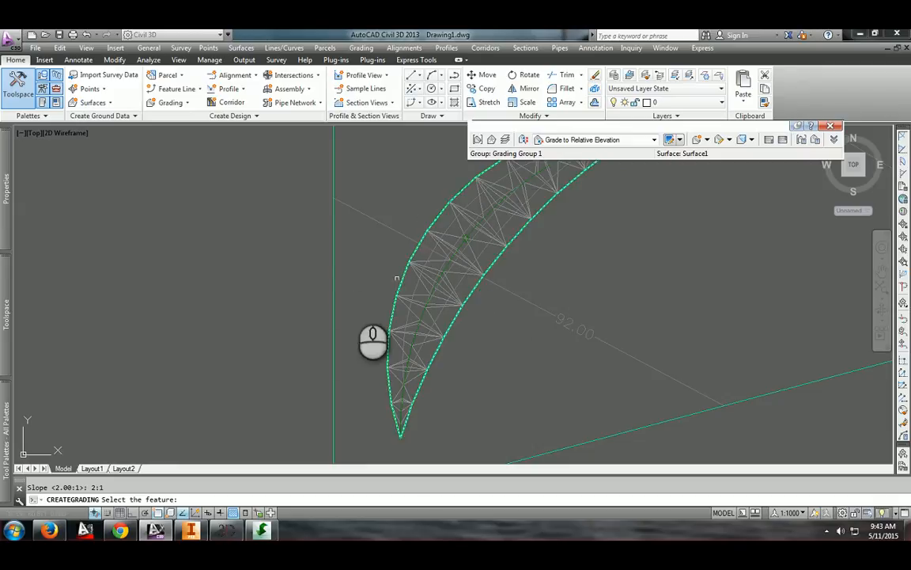
key(Escape)
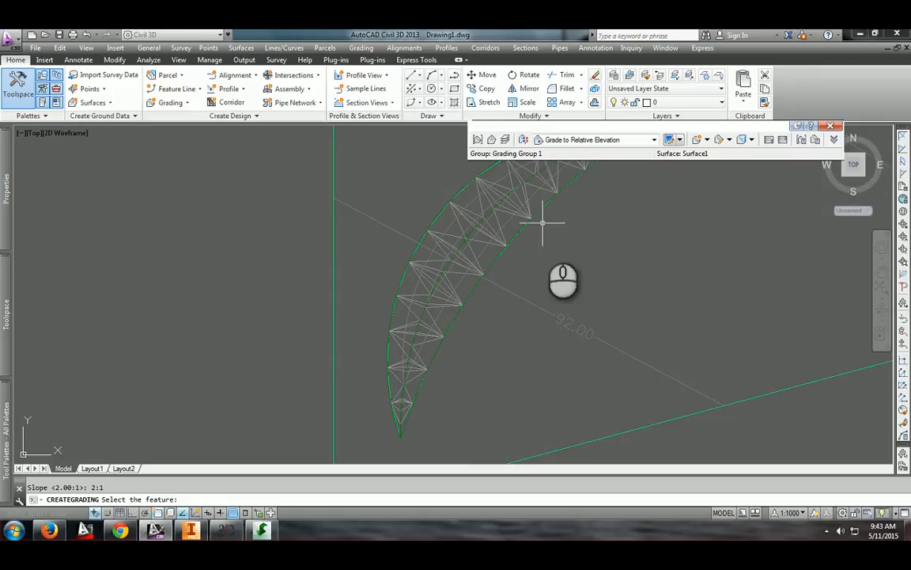
Select the grading objects and open them in the Object Viewer to orbit and inspect the grading in 3D
click(514, 193)
click(372, 190)
right_click(433, 180)
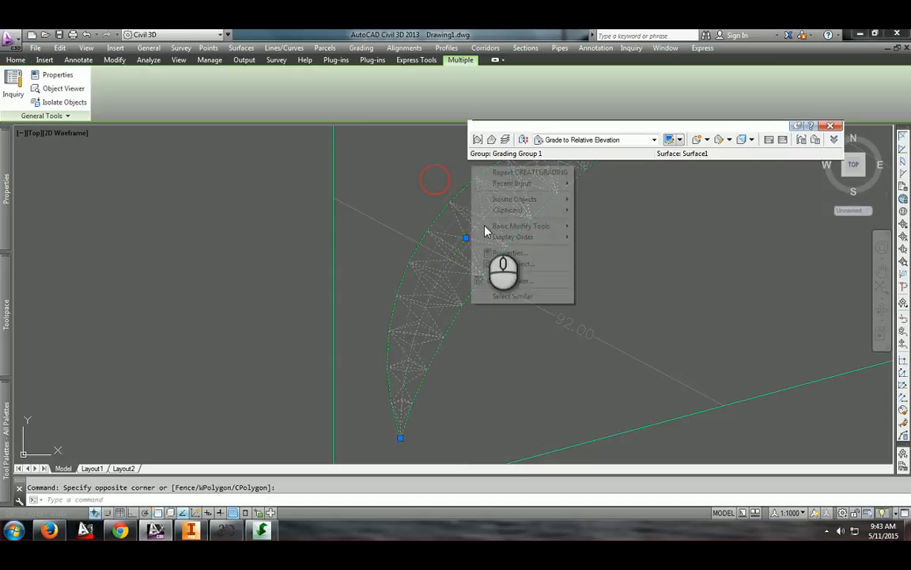
click(526, 280)
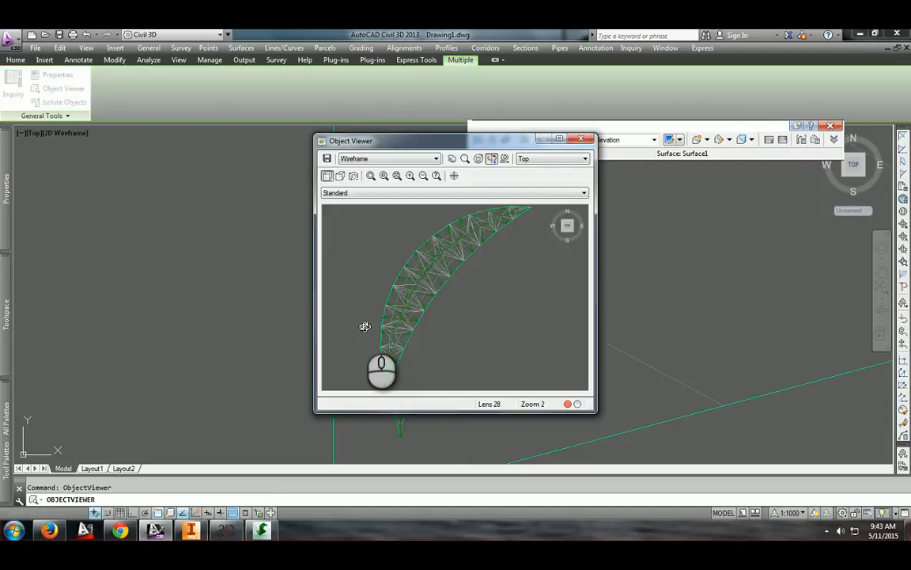
drag(401, 314, 452, 259)
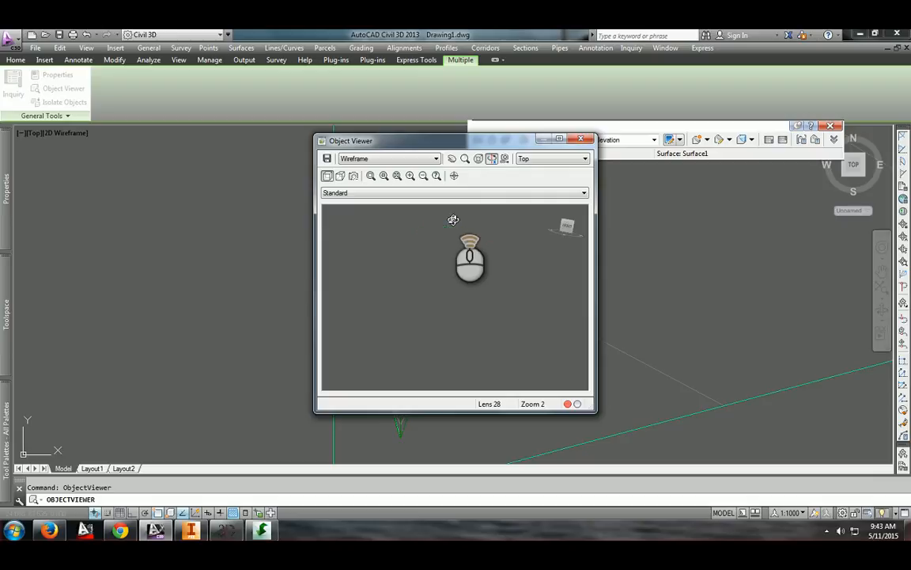
scroll(452, 219, up, 3)
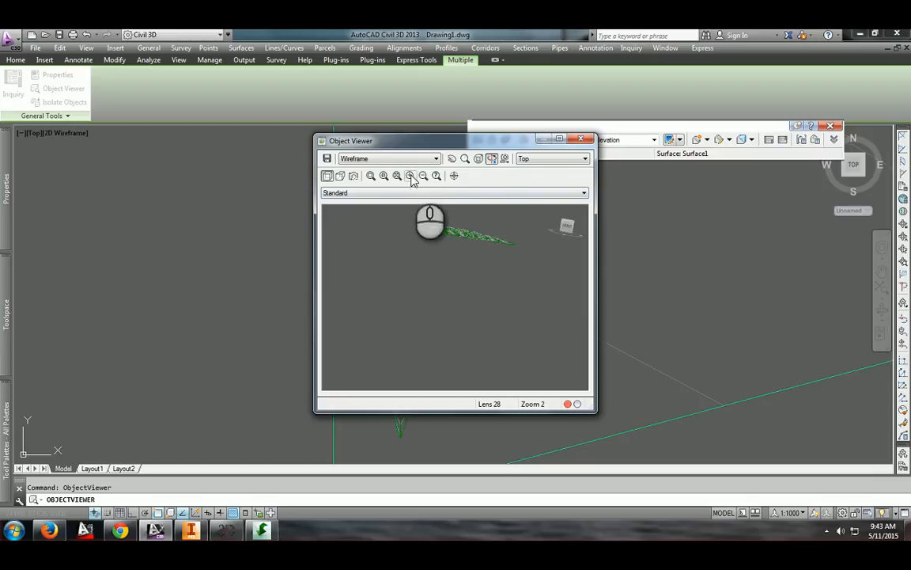
middle_drag(468, 228, 468, 282)
scroll(468, 281, up, 3)
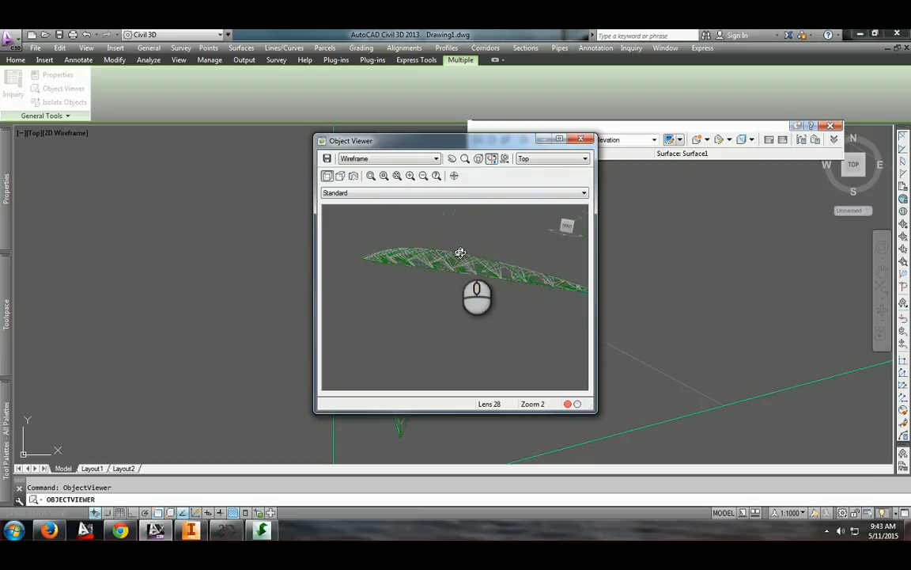
scroll(459, 252, up, 3)
middle_drag(428, 222, 435, 291)
scroll(477, 252, up, 2)
middle_drag(477, 253, 485, 292)
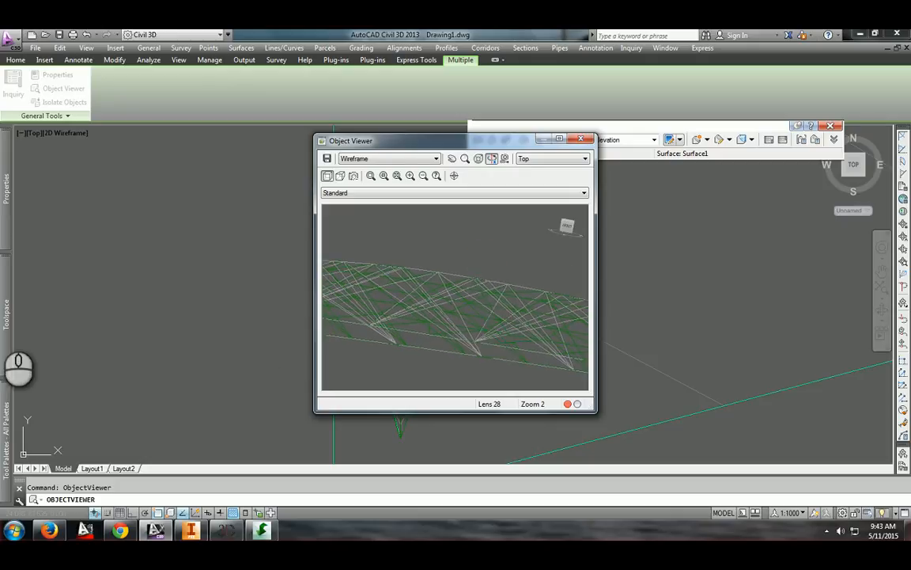
click(581, 138)
mouse_move(3, 301)
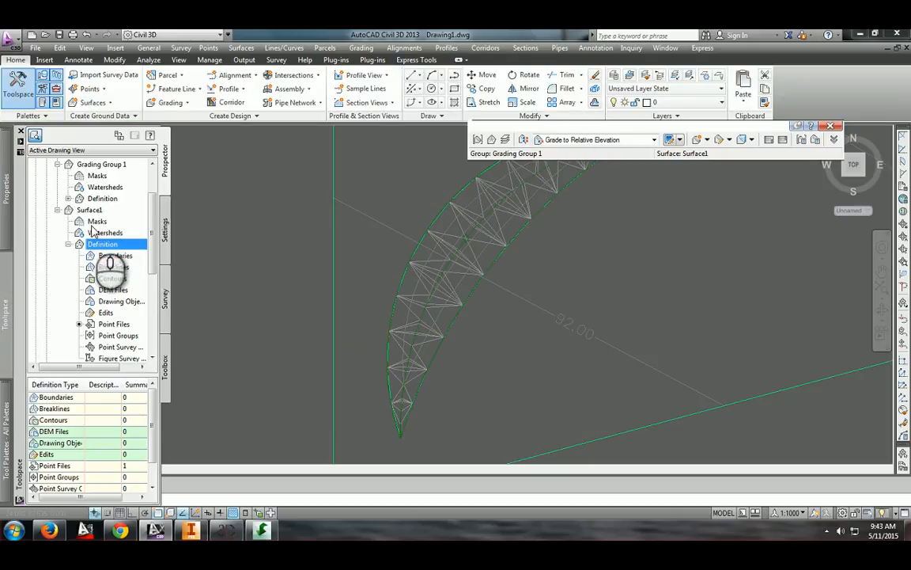
right_click(117, 164)
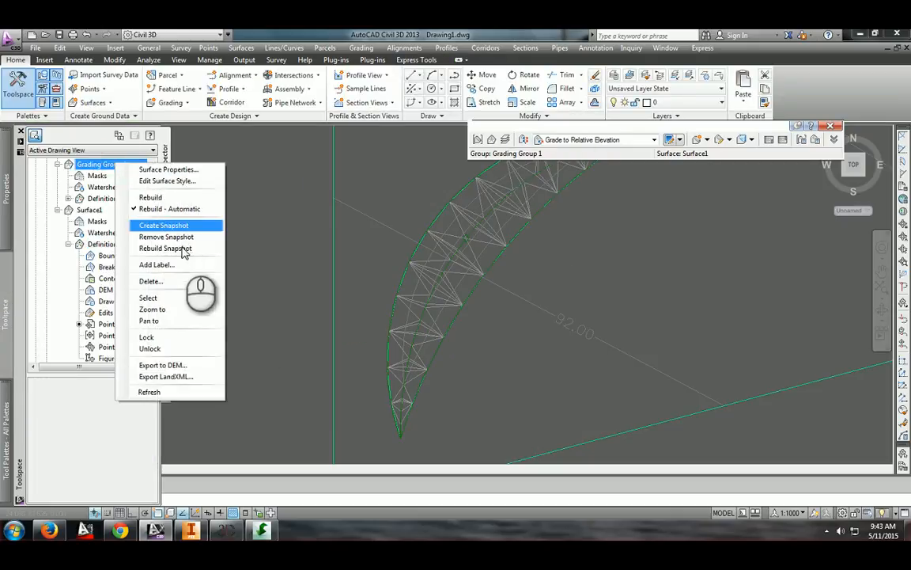
click(186, 180)
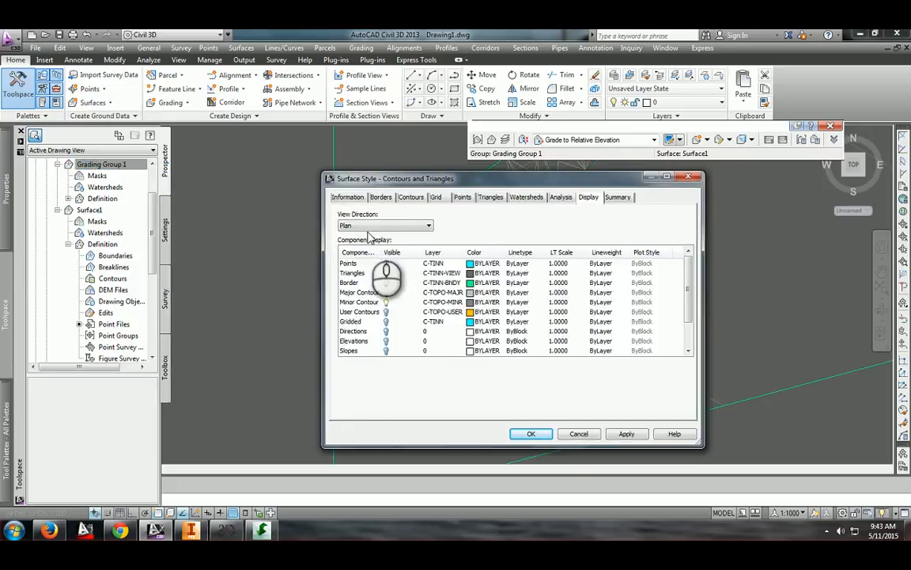
key(Escape)
Set the Grading Group 1 surface style to Contours 2m and 10m (Background) in its surface properties
right_click(87, 165)
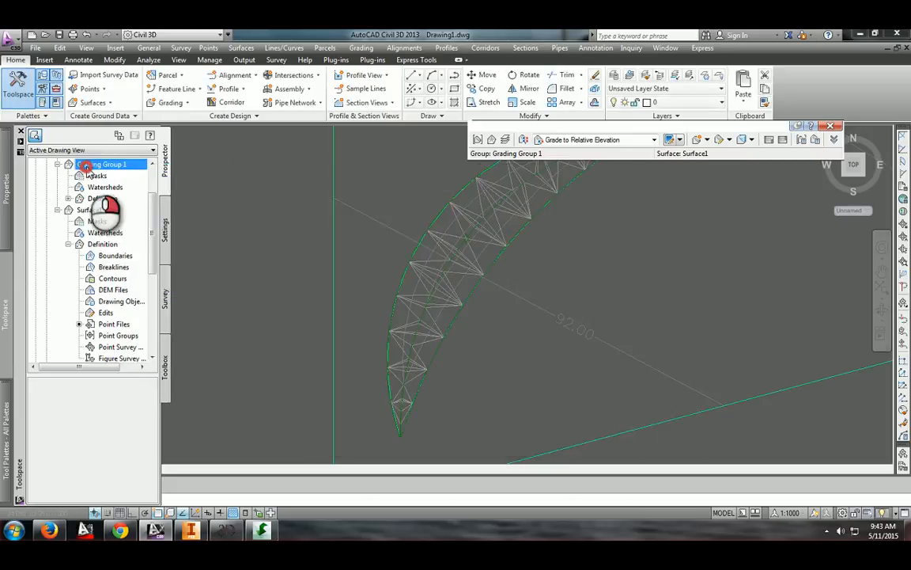
click(164, 175)
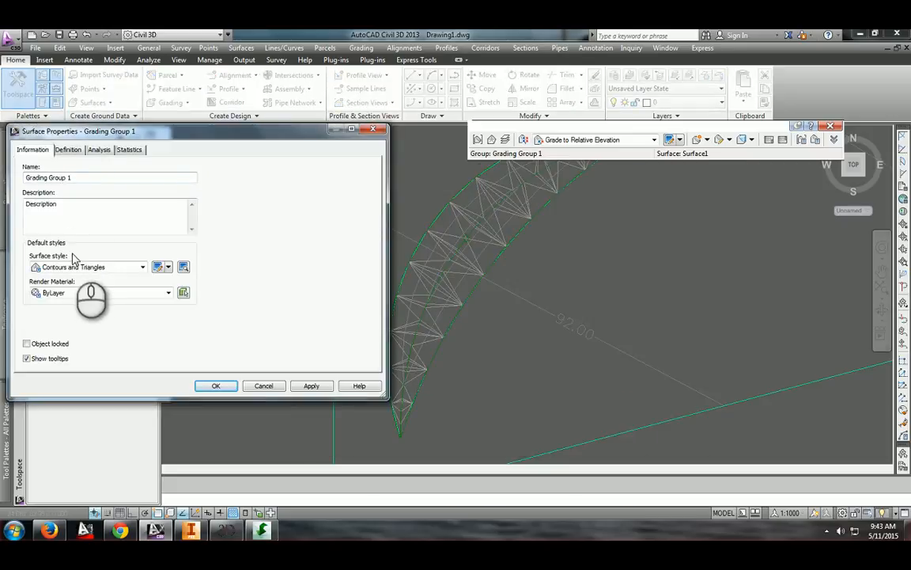
click(75, 266)
click(111, 324)
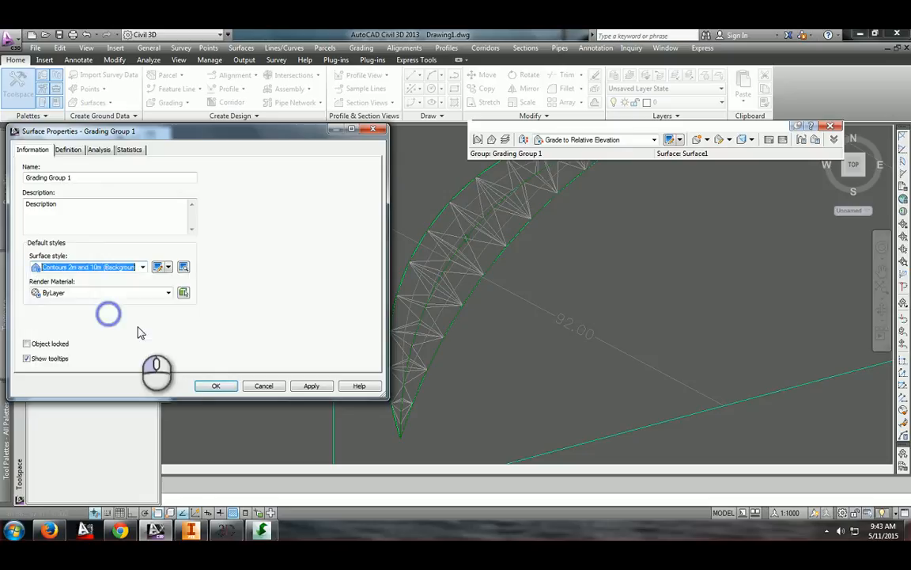
click(216, 385)
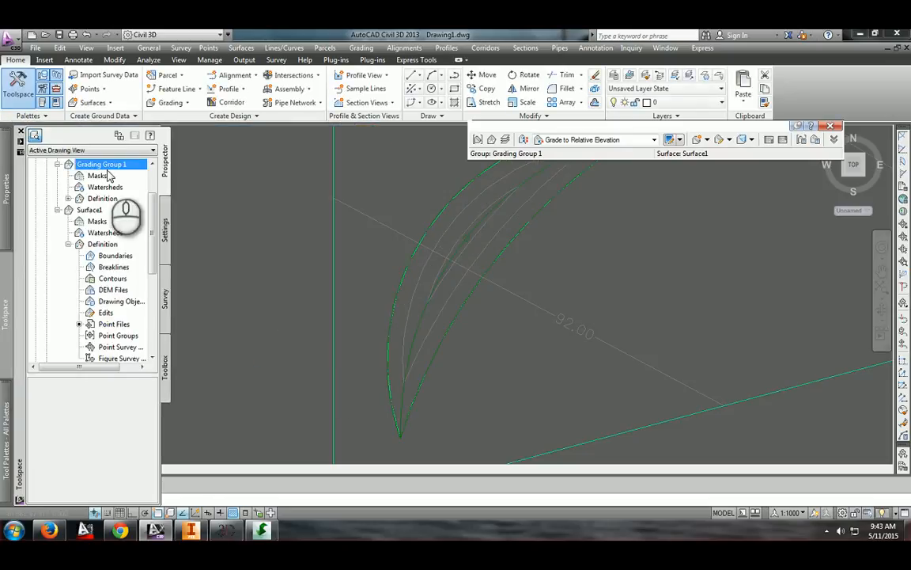
Zoom and pan around the crescent to examine the grading surface contours
scroll(490, 343, up, 8)
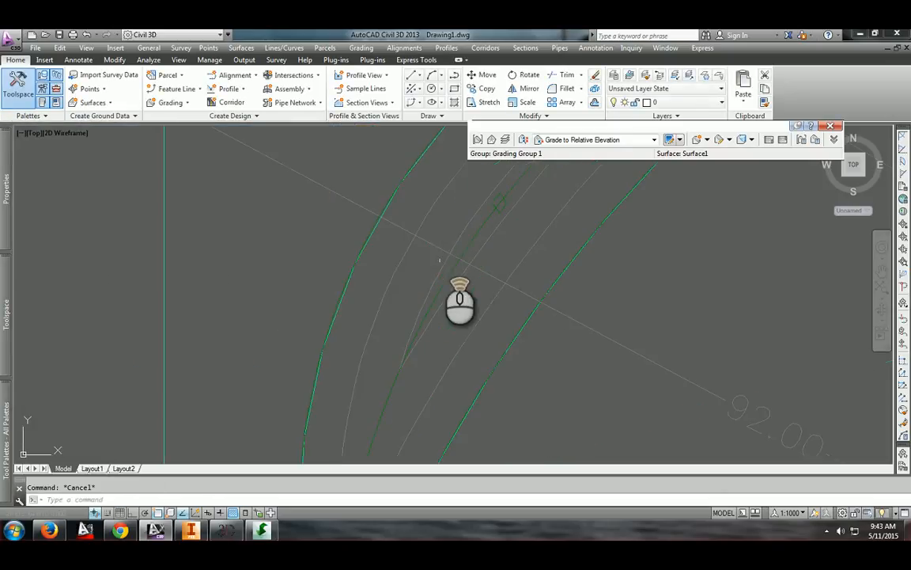
middle_drag(477, 250, 465, 342)
scroll(466, 341, down, 4)
scroll(505, 257, up, 3)
middle_drag(516, 230, 477, 330)
scroll(562, 250, down, 6)
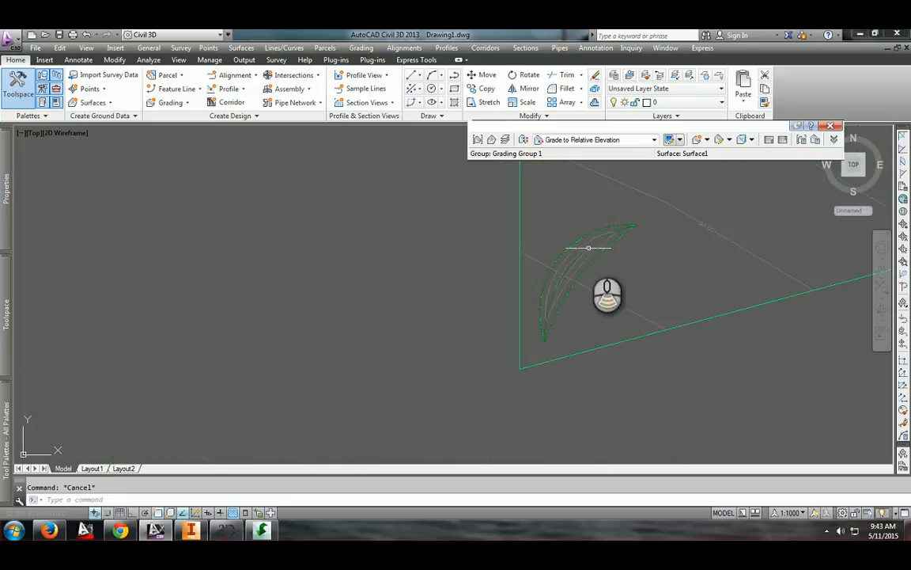
scroll(595, 254, up, 2)
scroll(626, 246, up, 4)
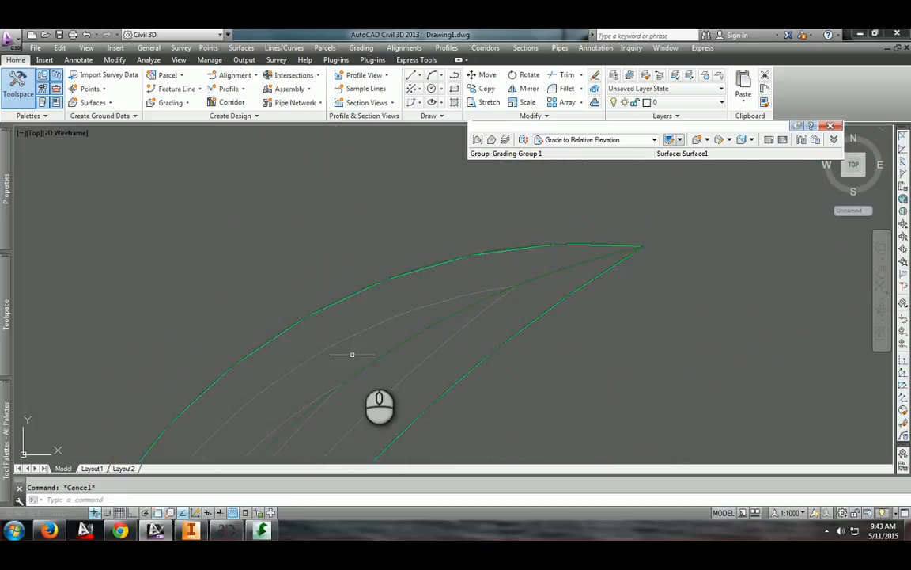
scroll(497, 294, down, 4)
mouse_move(352, 352)
middle_down()
mouse_move(458, 302)
mouse_move(473, 319)
mouse_move(436, 251)
middle_up()
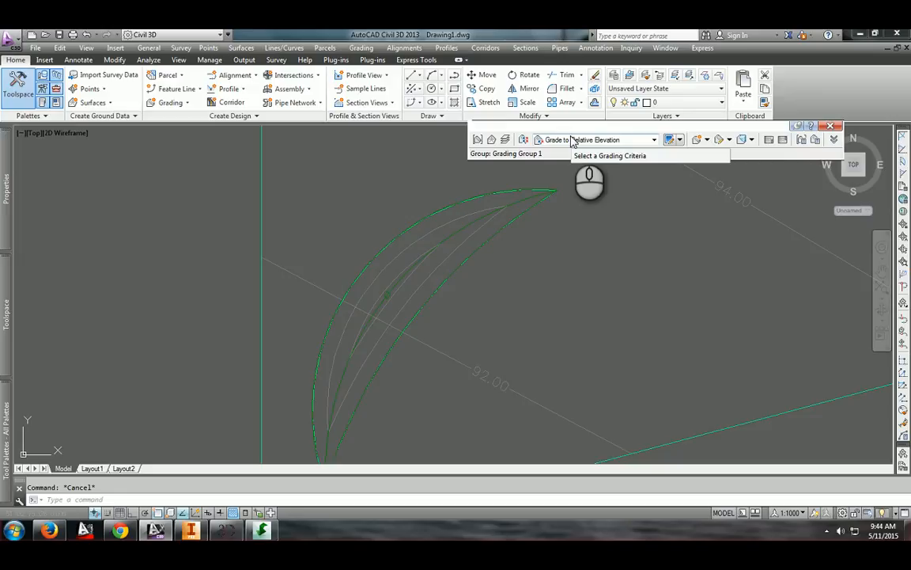
Change the grading criteria to Grade to Elevation
click(613, 140)
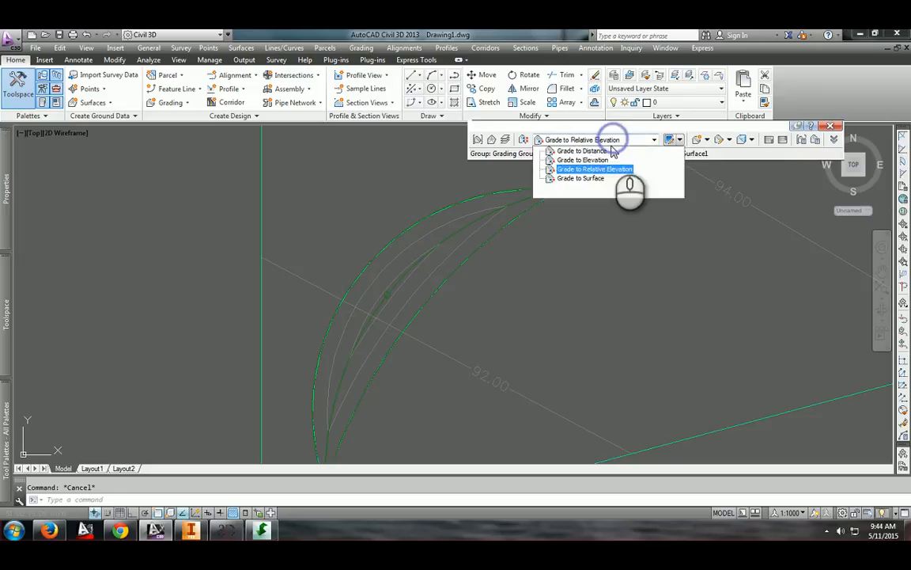
click(585, 178)
click(596, 161)
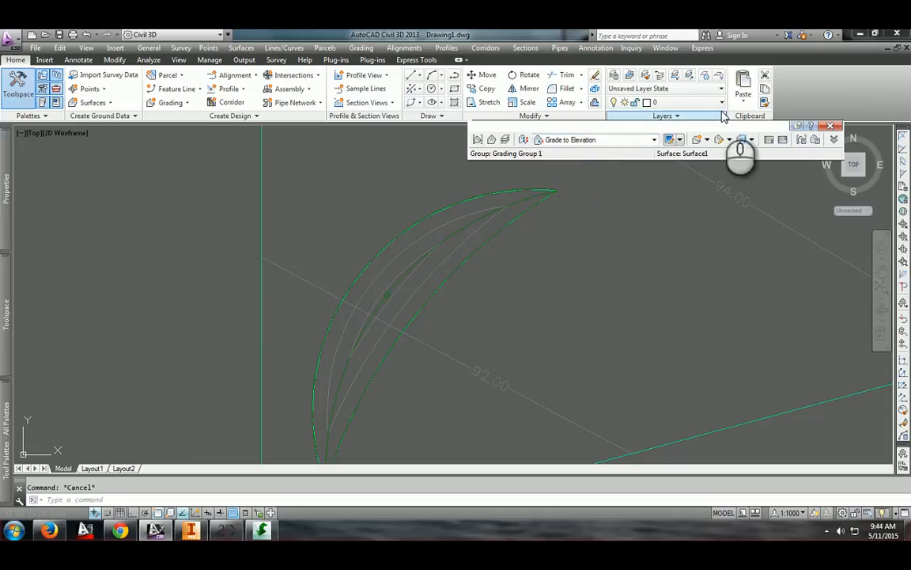
Create a grading on the outer side of the crescent feature line with a 4:1 fill slope
click(706, 140)
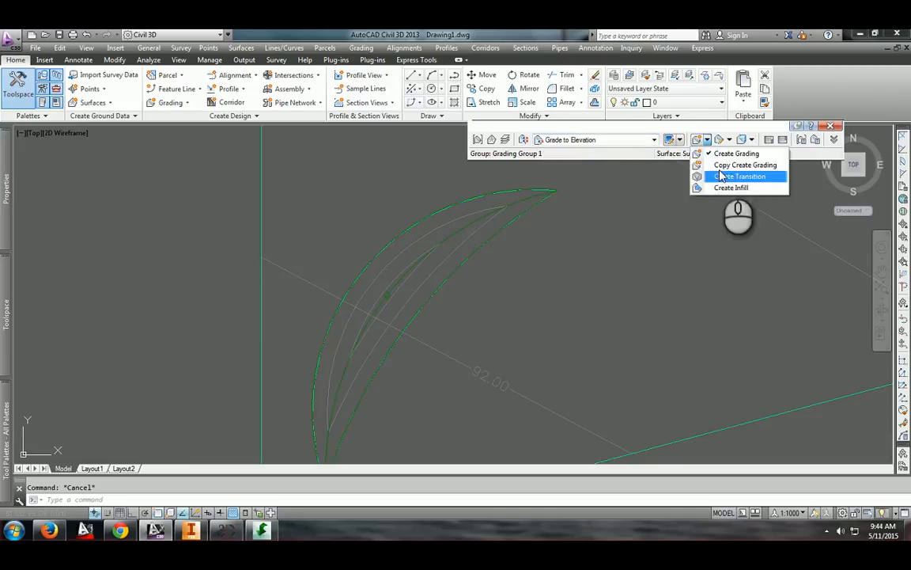
click(696, 139)
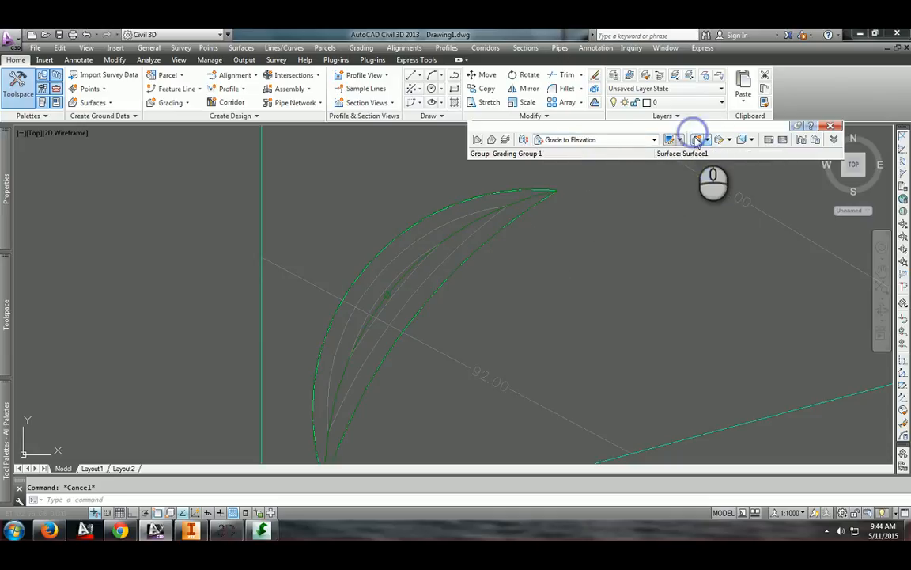
click(463, 263)
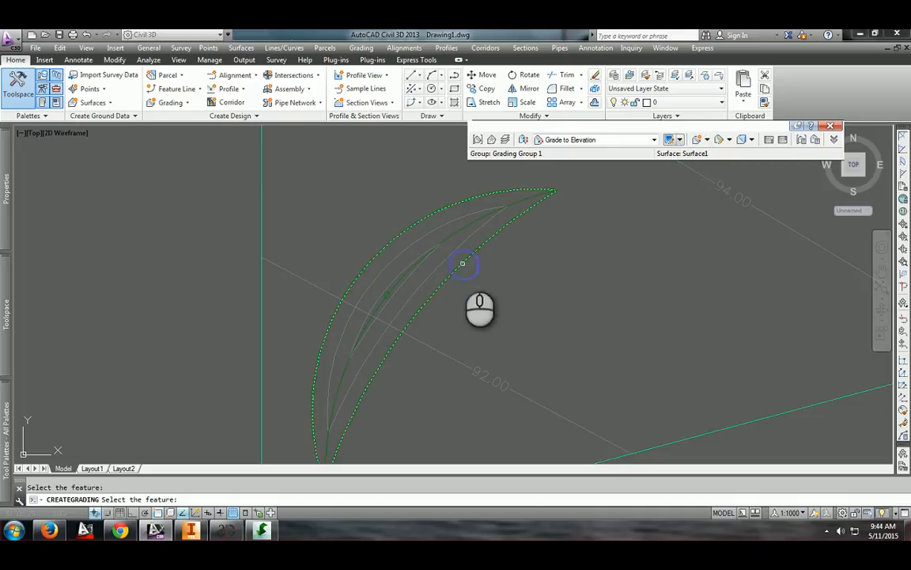
click(577, 283)
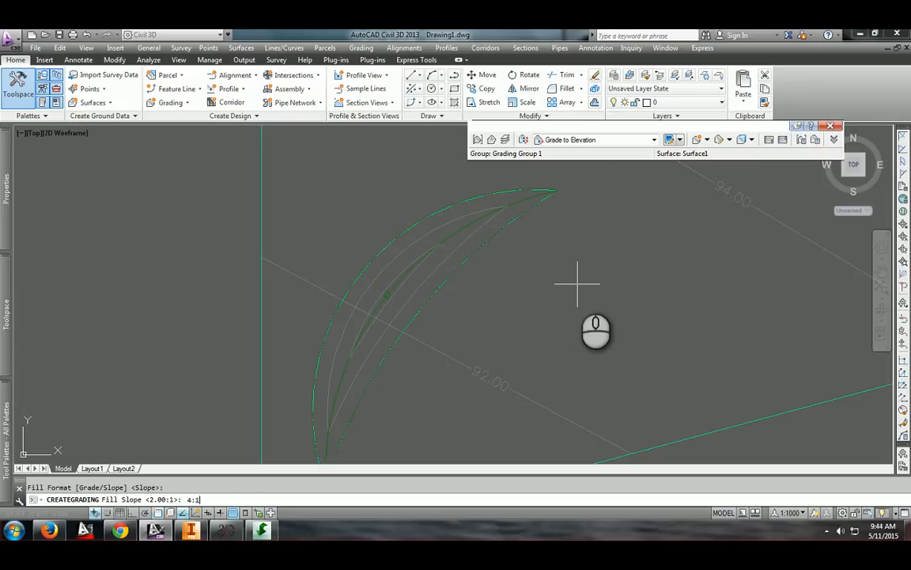
key(Return)
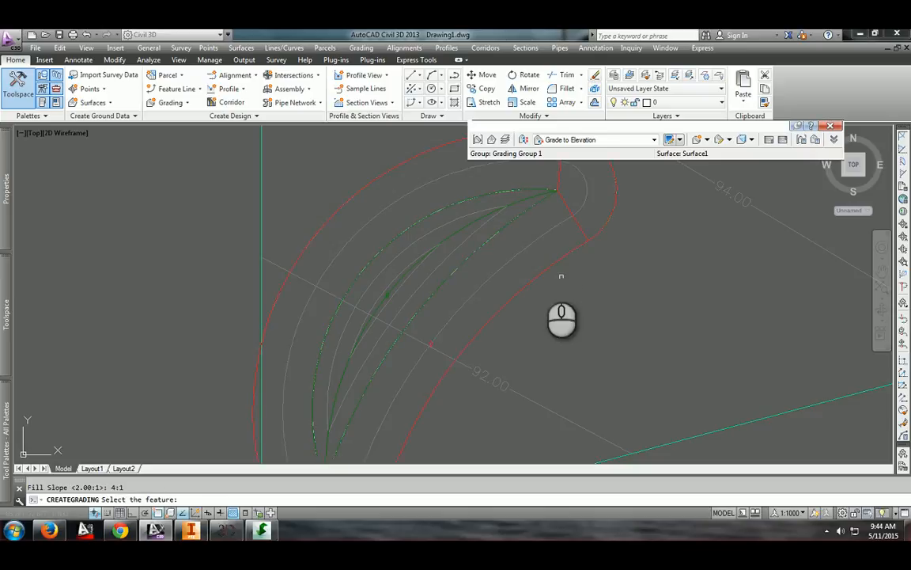
Switch the grading criteria to Grade to Distance
scroll(382, 287, down, 2)
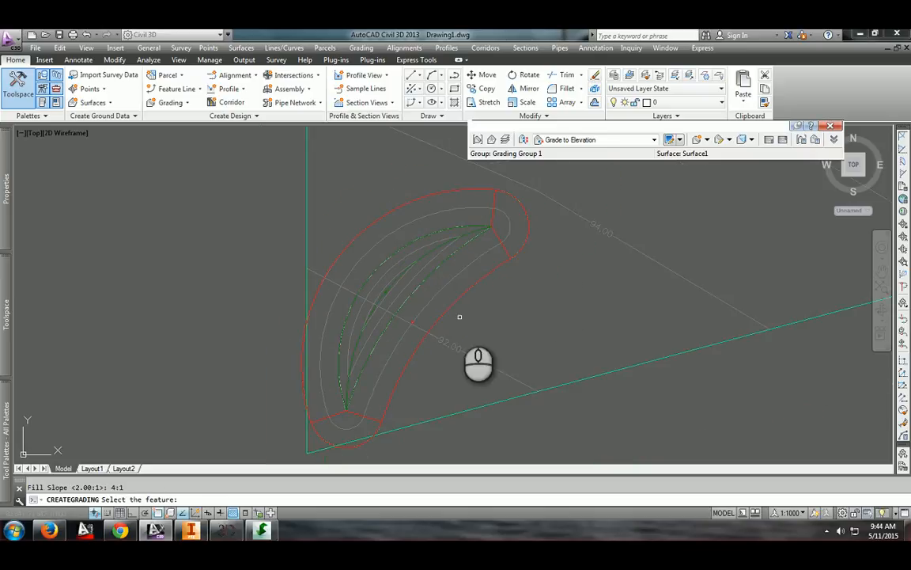
click(586, 139)
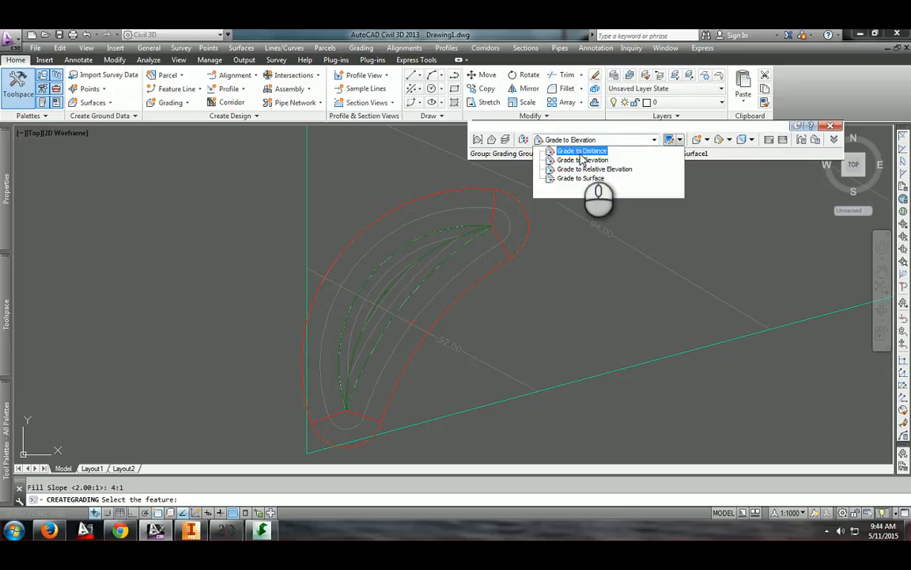
click(581, 152)
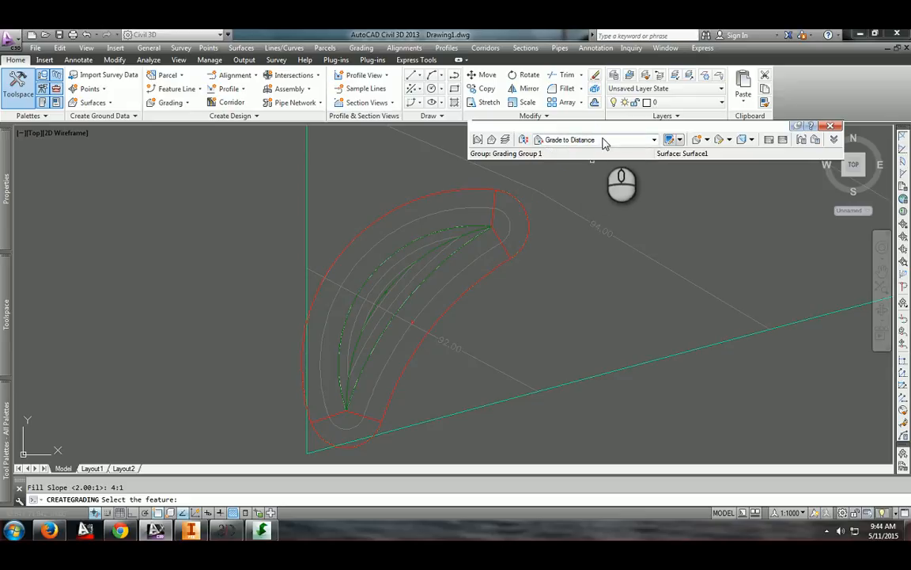
Create a Grade to Distance grading outside the crescent feature line with a 2:1 slope, then delete it
click(490, 271)
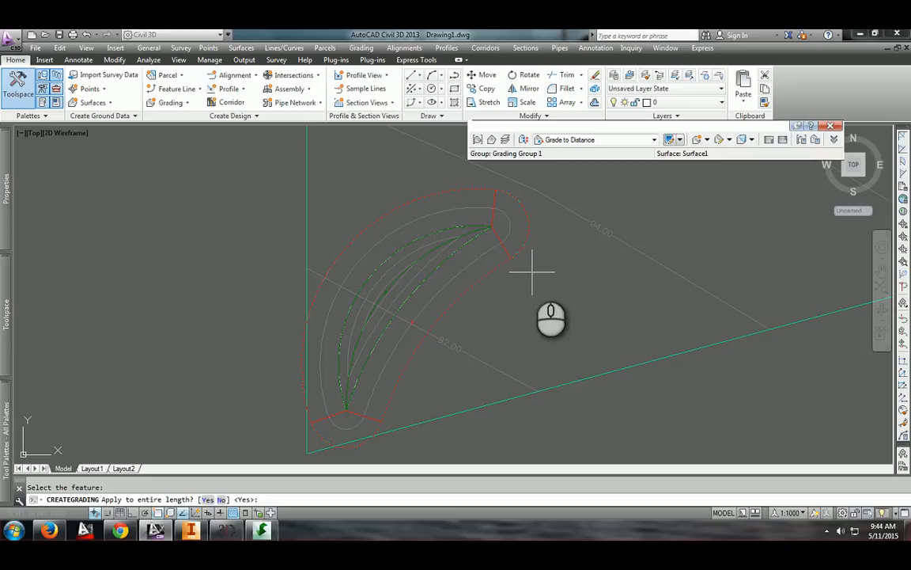
key(Return)
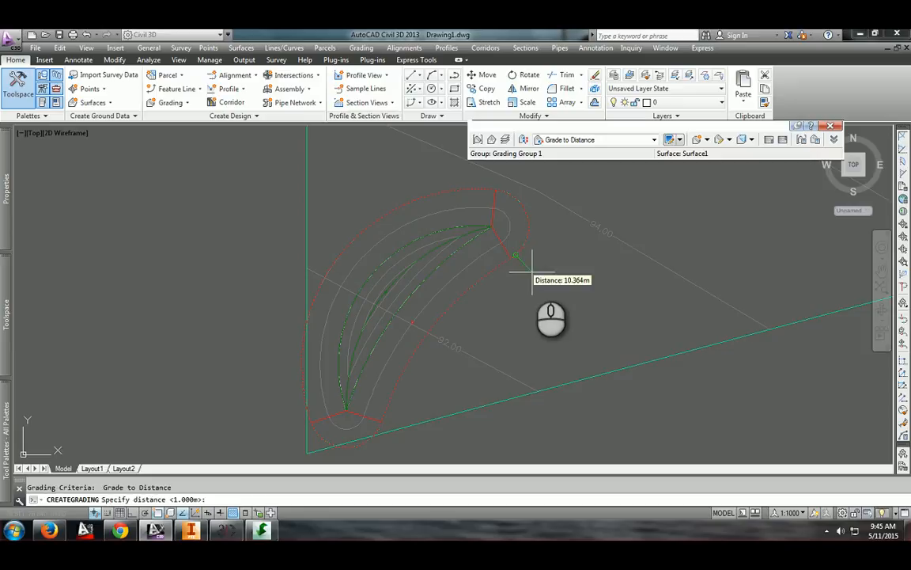
click(494, 269)
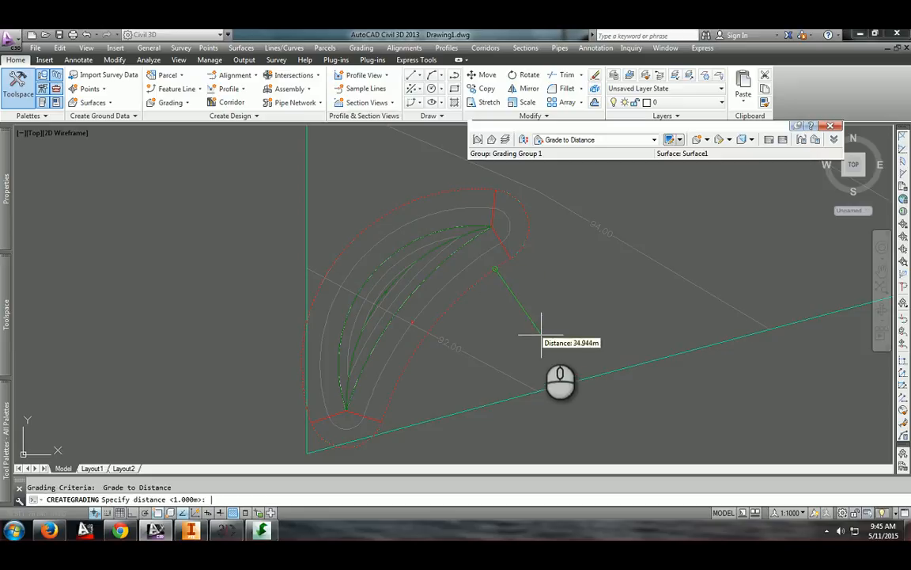
key(Return)
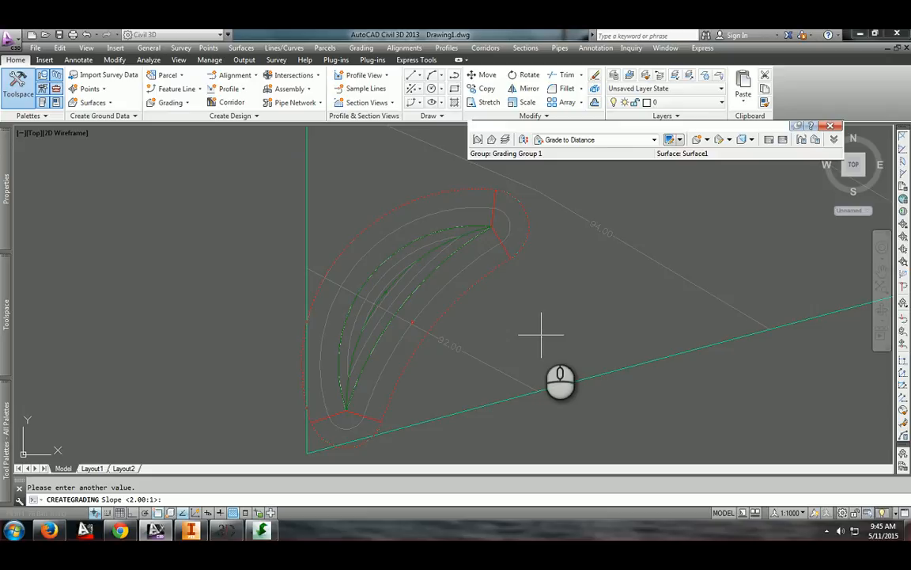
key(Return)
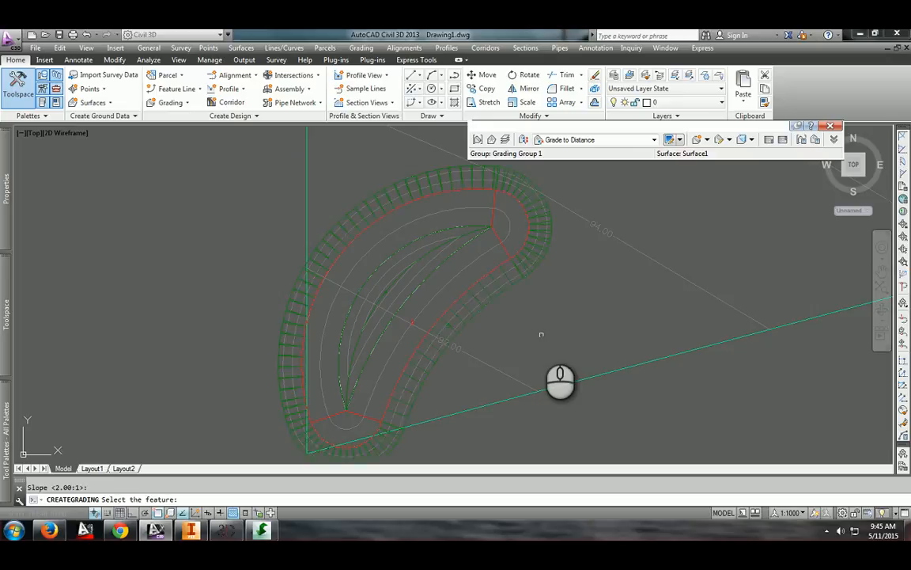
key(Escape)
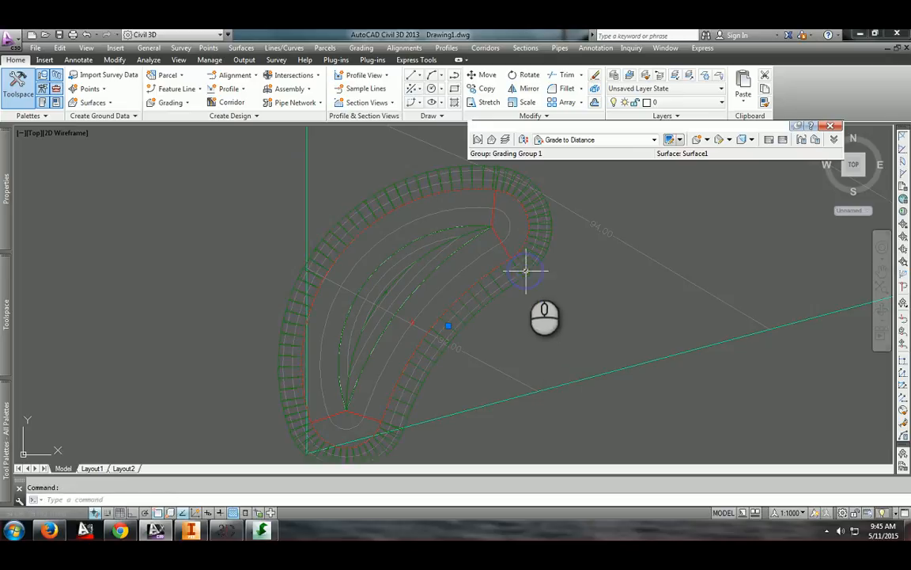
click(526, 270)
key(Delete)
Create a Grade to Distance grading on the outer side of the crescent feature line at 0% grade
click(637, 138)
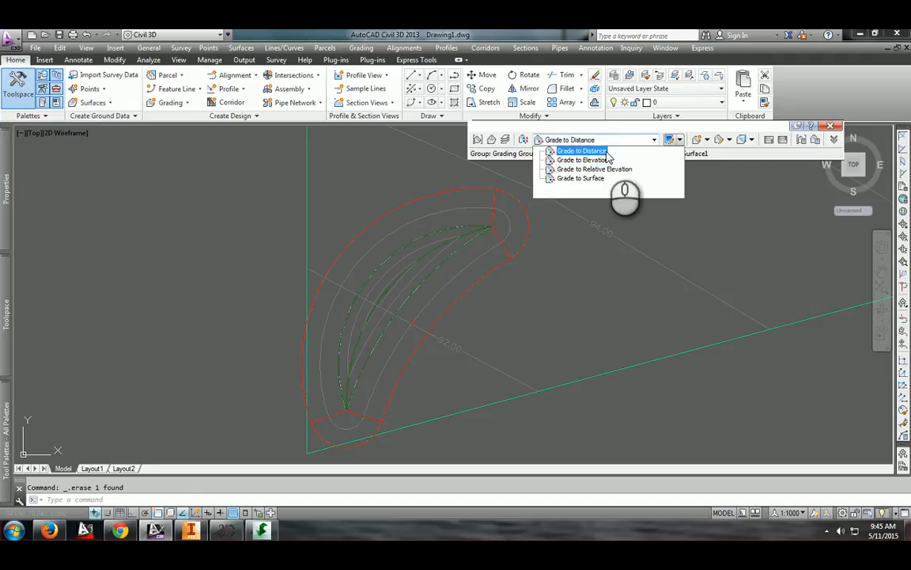
click(606, 151)
click(668, 139)
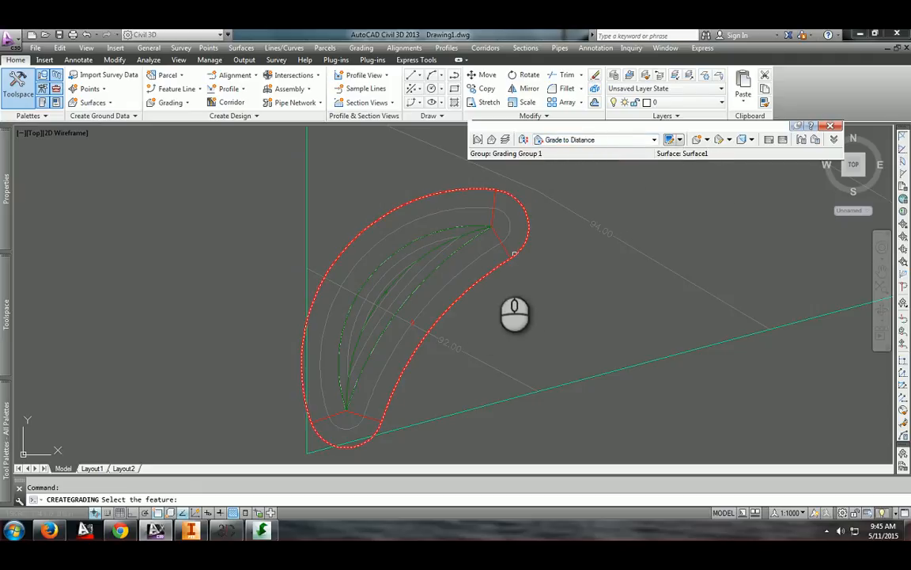
click(491, 271)
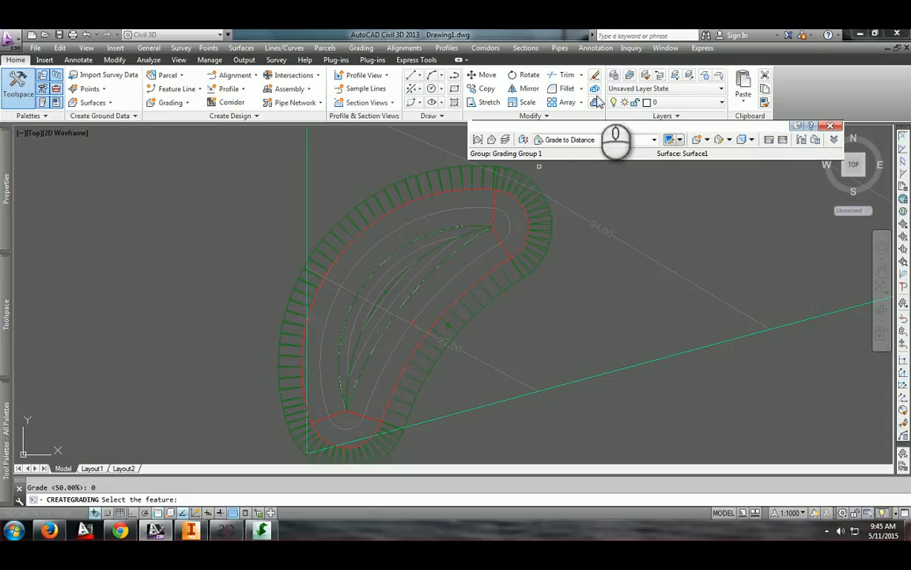
Switch to Grade to Surface and grade from the distance grading's outer edge to the surface at a 3:1 fill slope
click(601, 141)
click(605, 181)
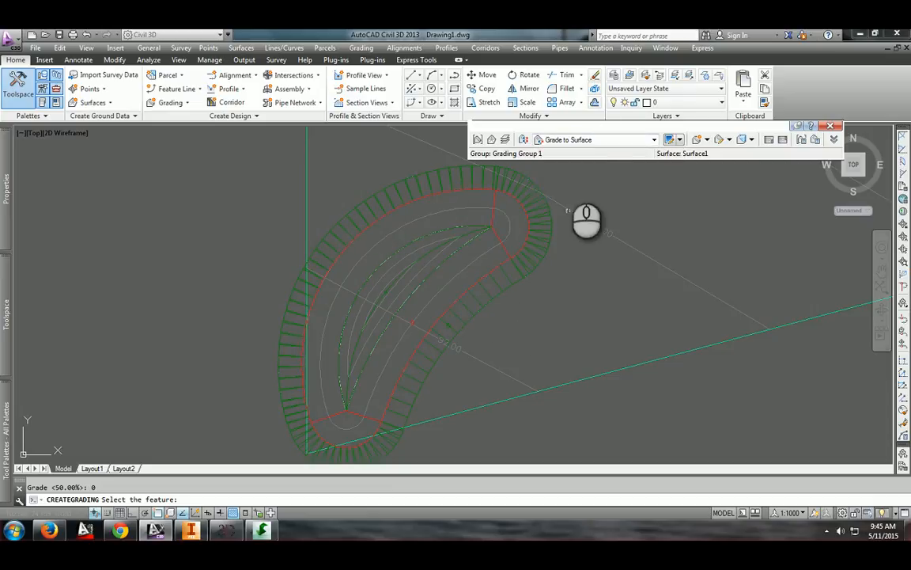
click(697, 142)
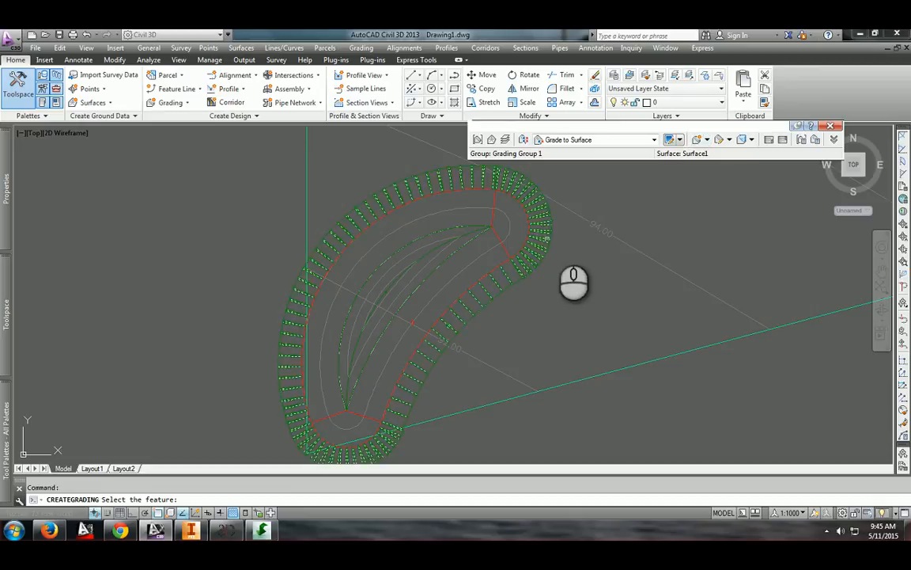
scroll(550, 233, up, 5)
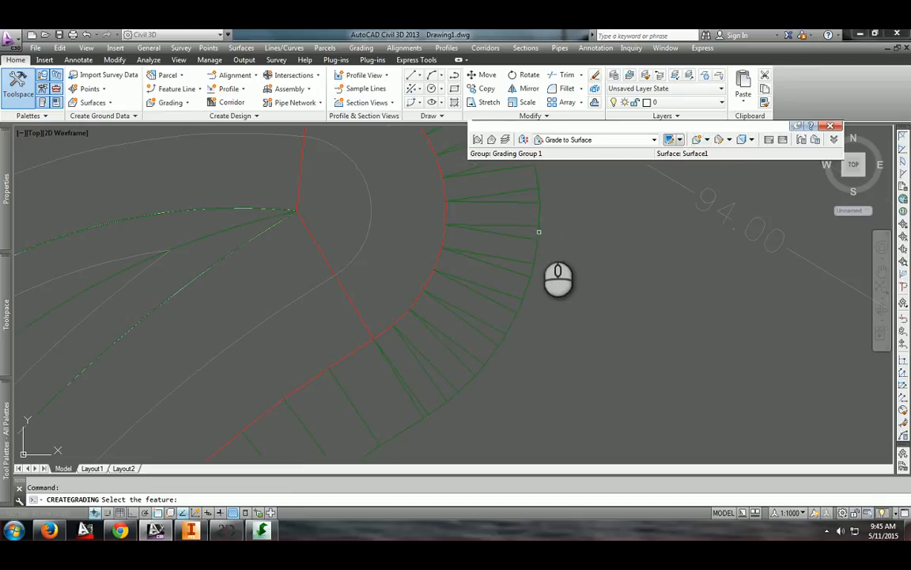
click(537, 236)
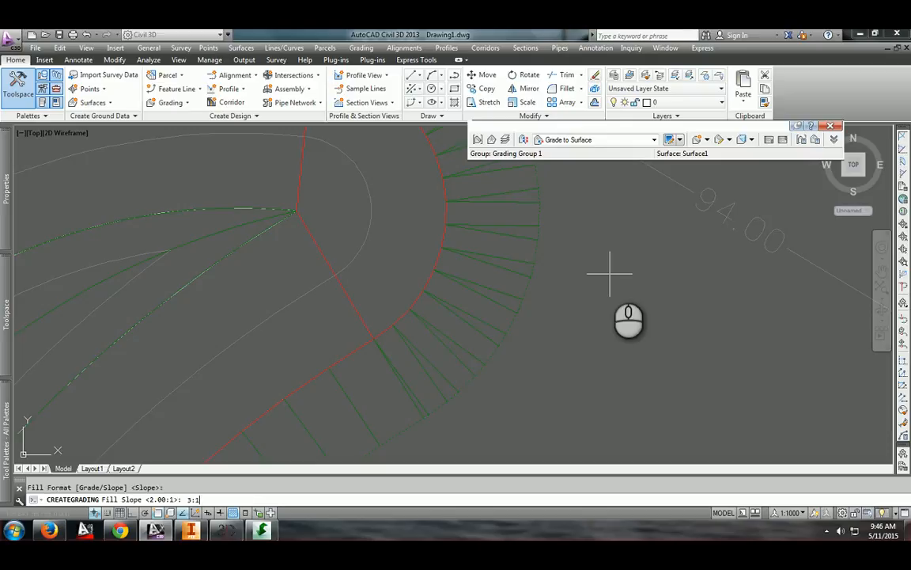
key(Return)
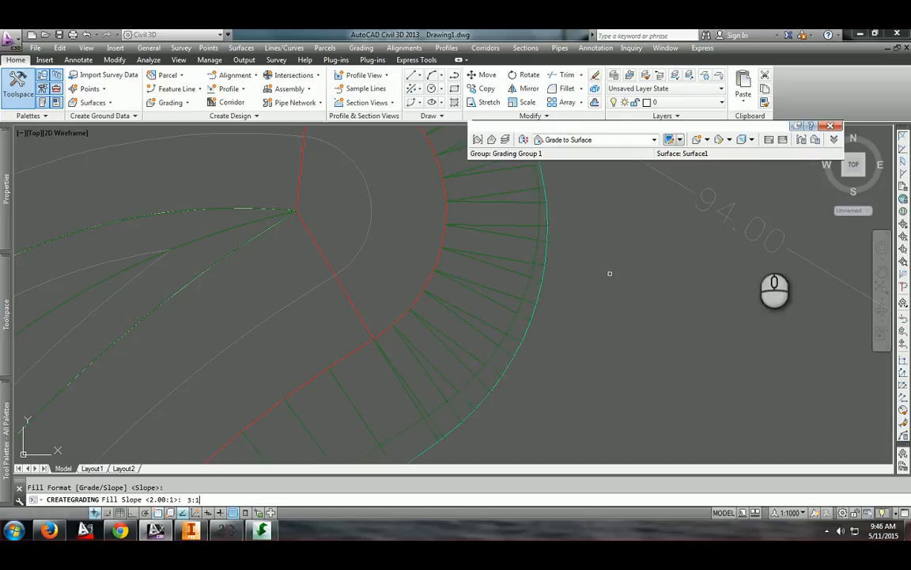
Zoom and pan around the crescent to examine the new daylight line of the grading
scroll(533, 236, down, 5)
scroll(467, 191, up, 2)
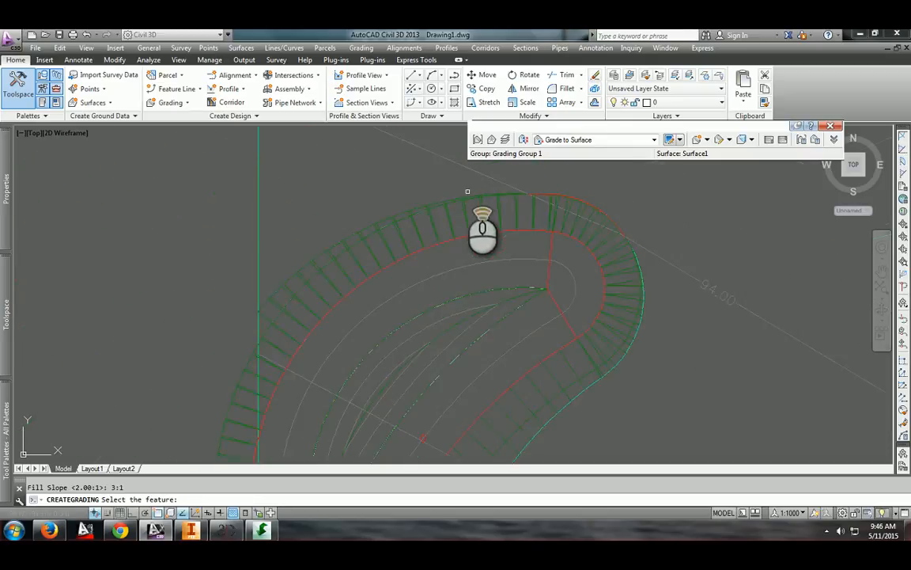
scroll(468, 192, up, 4)
scroll(610, 291, down, 3)
scroll(289, 240, up, 3)
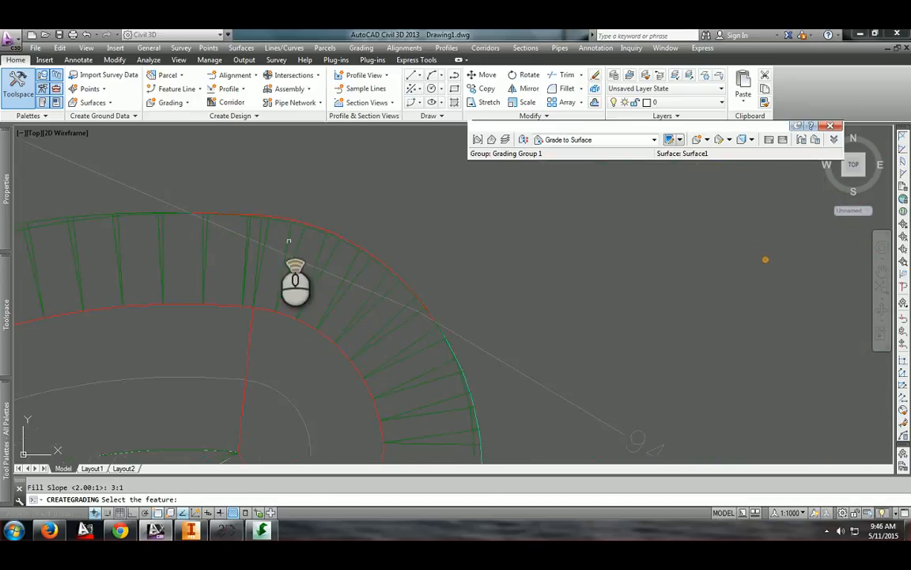
scroll(289, 241, up, 2)
middle_drag(384, 149, 383, 268)
scroll(427, 255, down, 2)
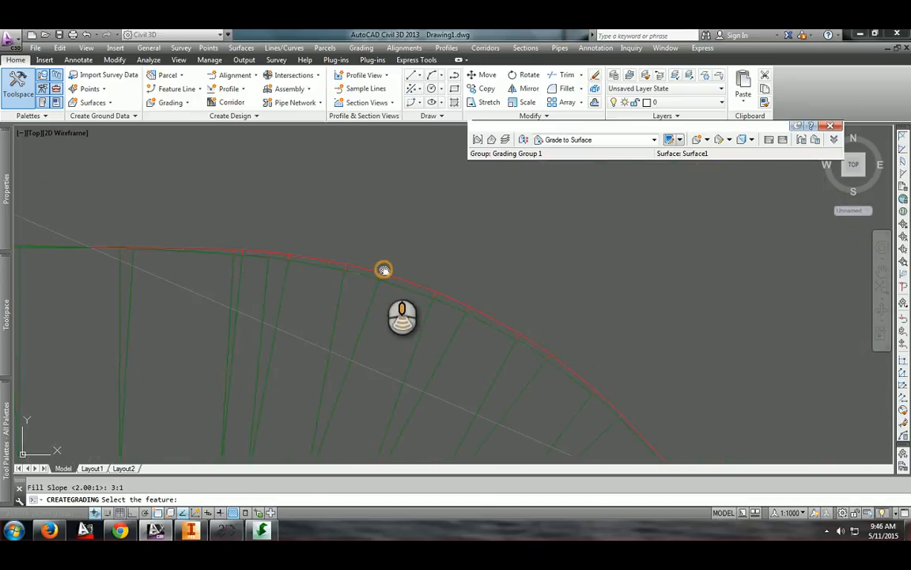
scroll(434, 323, down, 5)
mouse_move(433, 325)
middle_down()
mouse_move(480, 216)
mouse_move(415, 268)
middle_up()
scroll(343, 295, up, 2)
scroll(344, 244, up, 4)
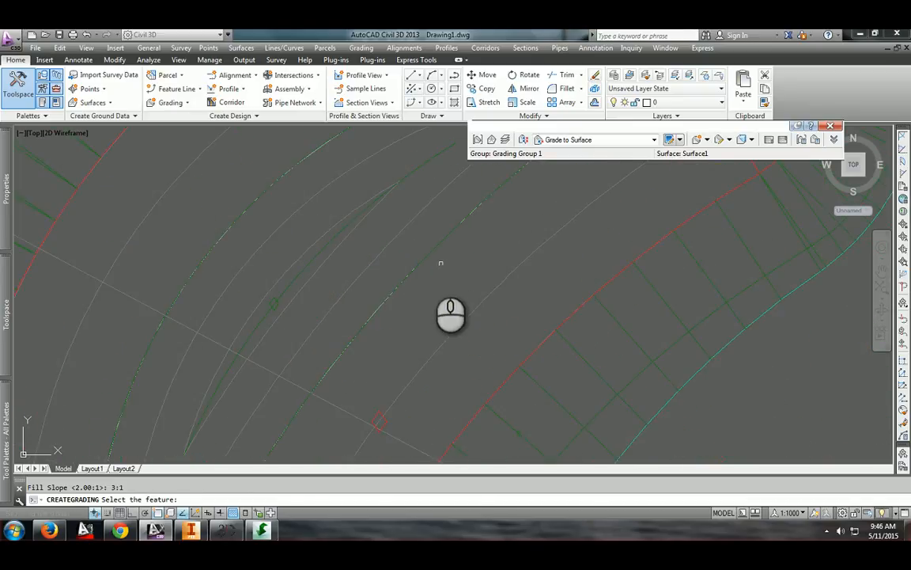
key(Escape)
scroll(551, 318, down, 5)
click(563, 310)
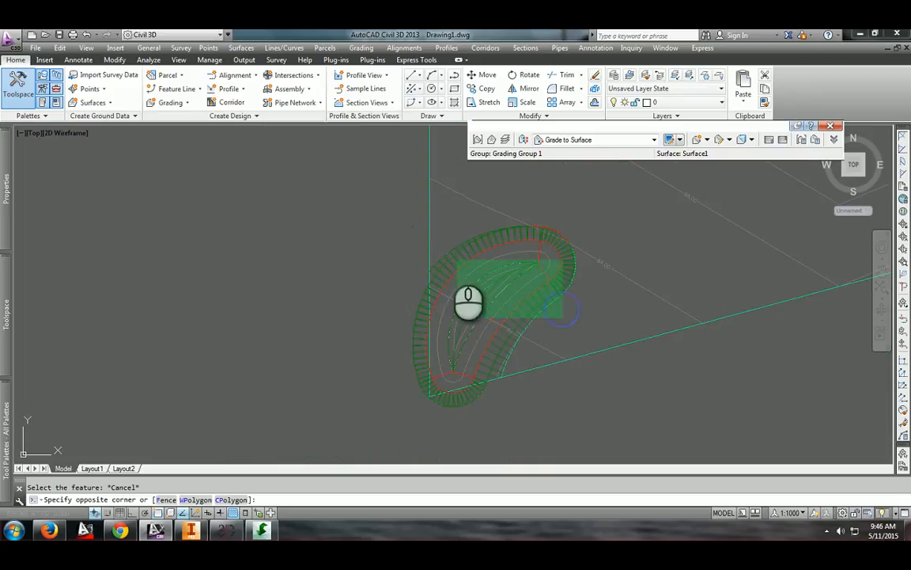
key(Escape)
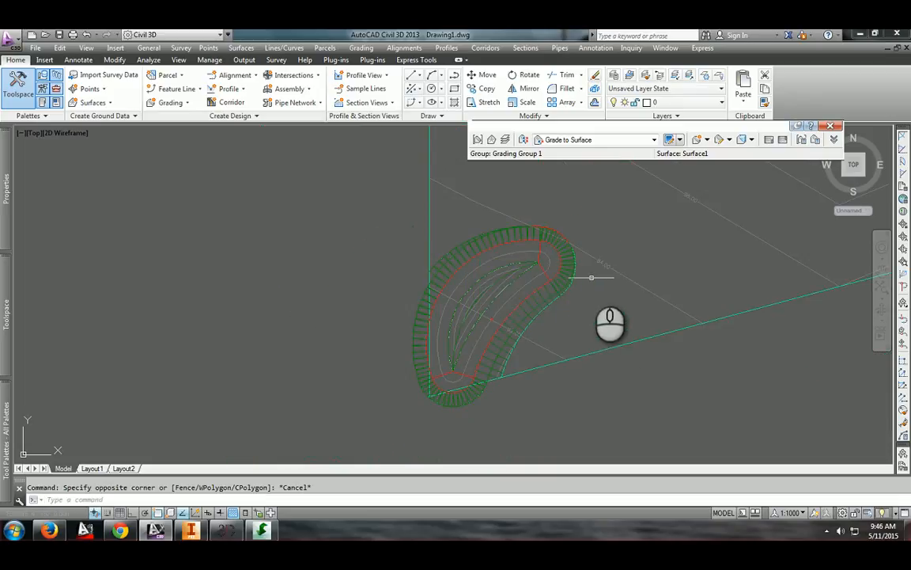
Select the crescent gradings and inspect them in 3D in the Object Viewer, then close it
click(591, 270)
click(432, 269)
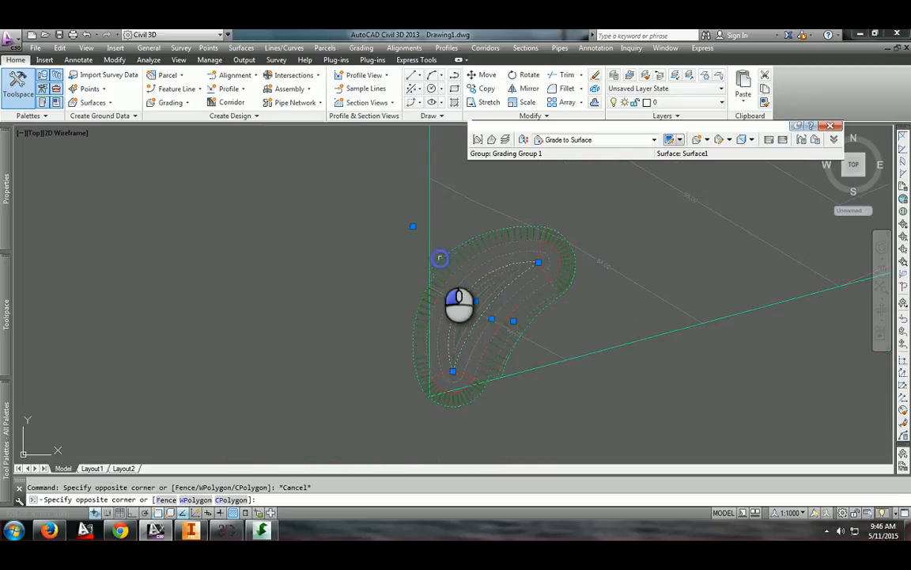
right_click(467, 259)
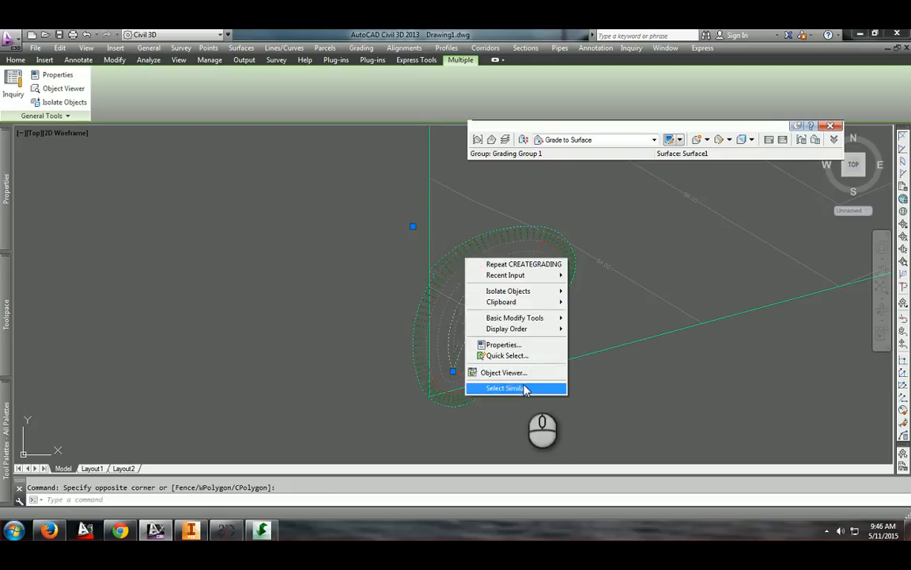
click(510, 373)
drag(498, 276, 519, 258)
scroll(490, 244, down, 5)
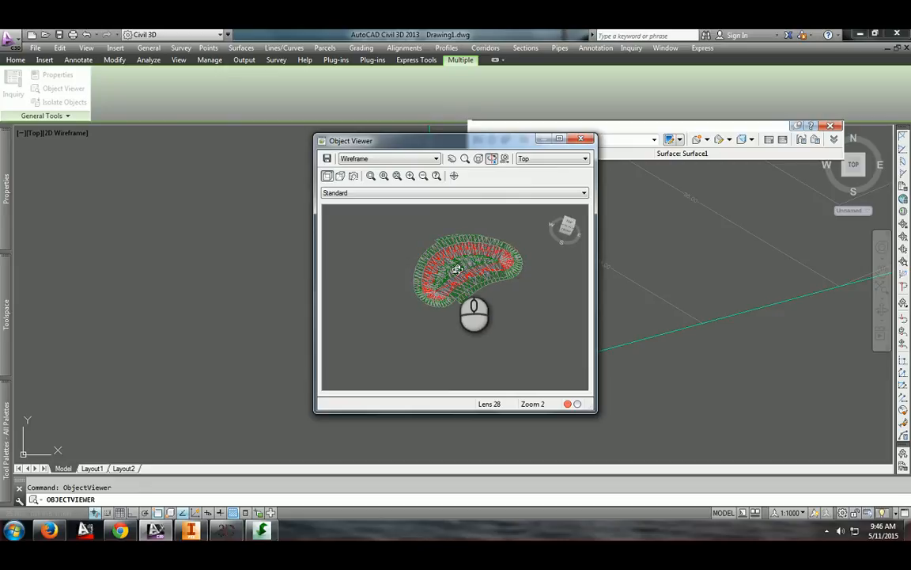
scroll(457, 269, up, 6)
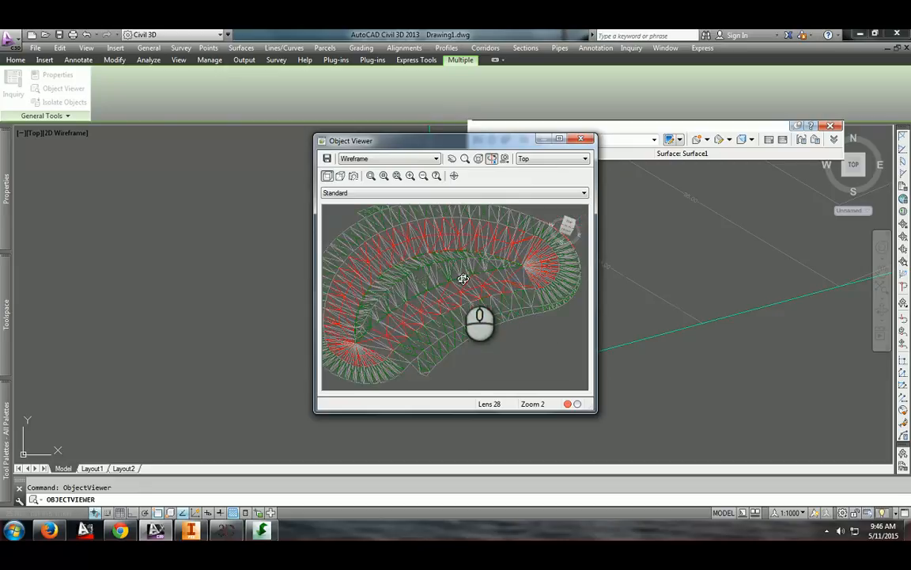
right_click(381, 303)
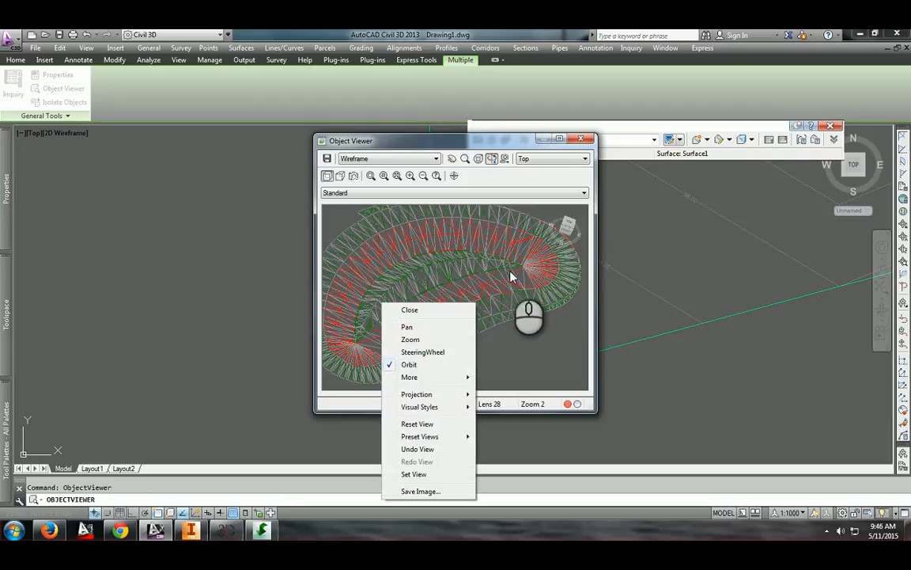
click(533, 310)
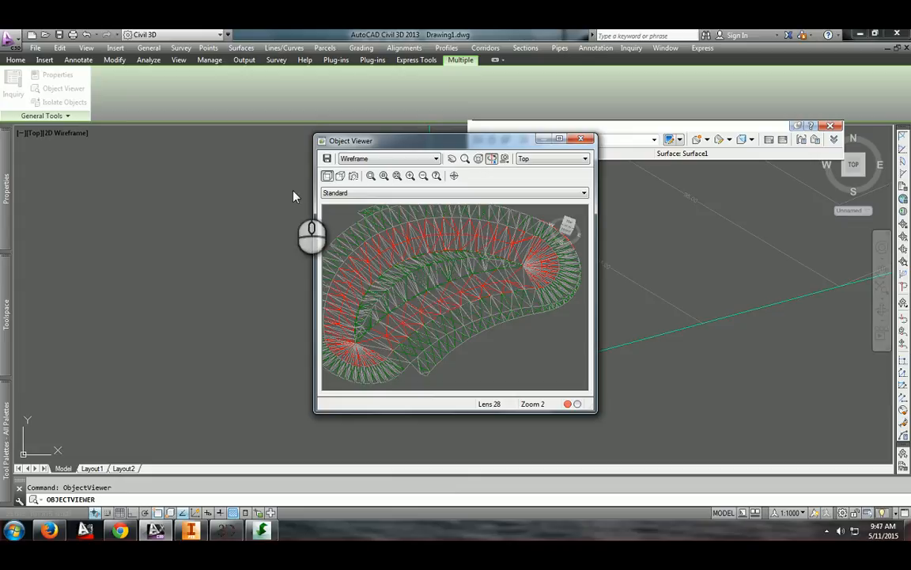
drag(503, 136, 300, 86)
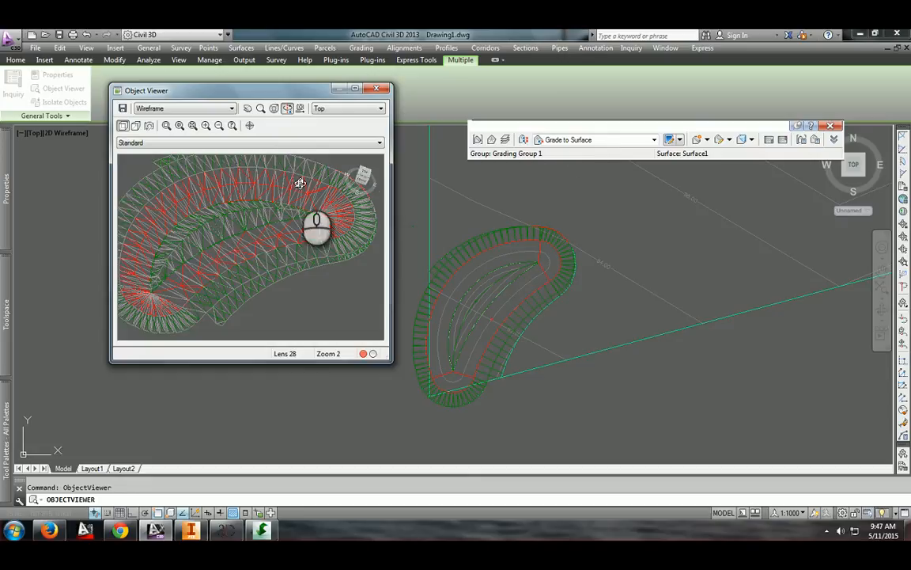
drag(234, 194, 272, 211)
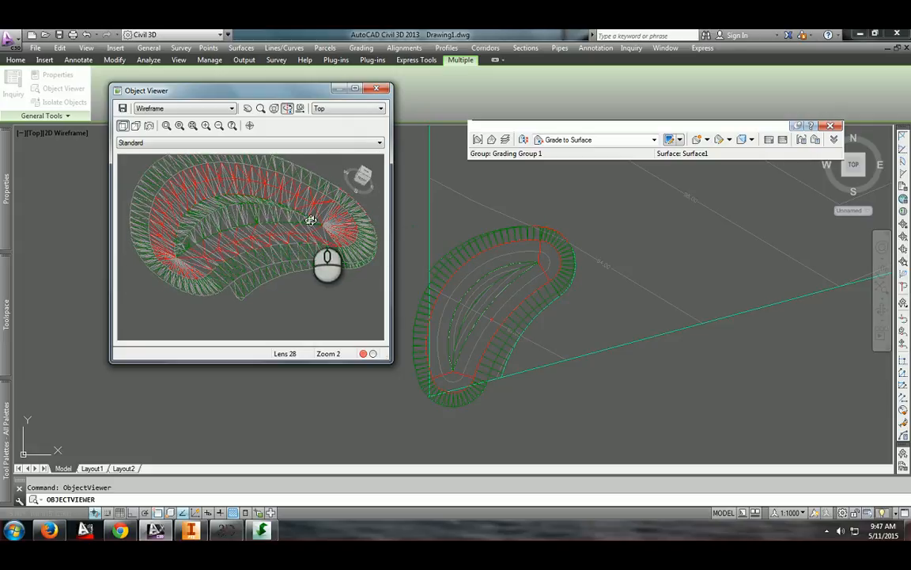
click(377, 89)
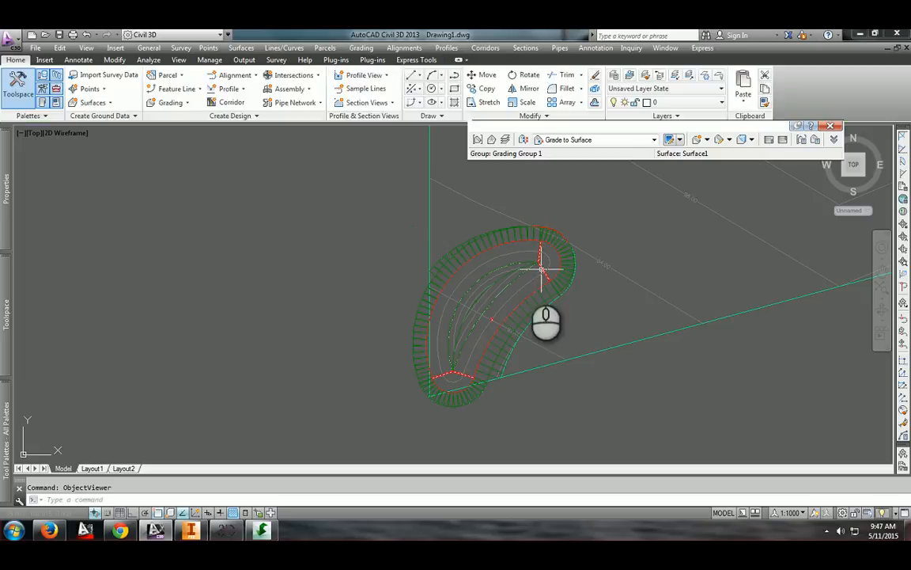
Zoom in and select the crescent's gradings, feature lines and grading surface one by one to inspect them
scroll(541, 270, up, 8)
click(484, 294)
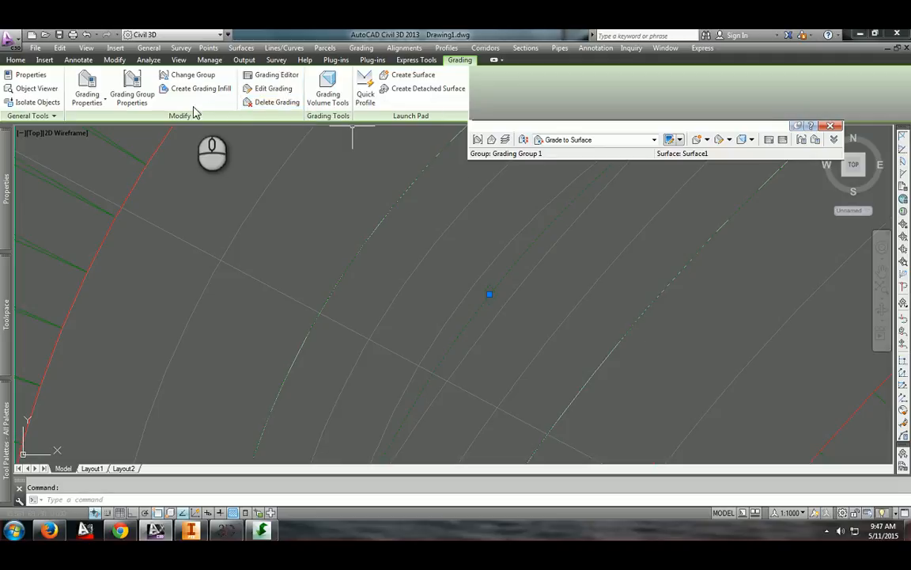
key(Escape)
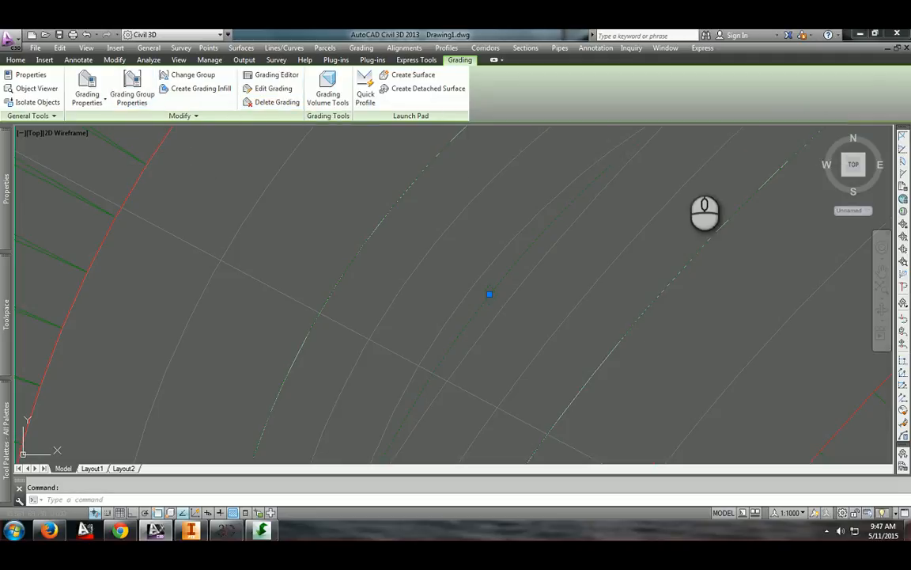
scroll(487, 273, down, 5)
scroll(488, 273, up, 6)
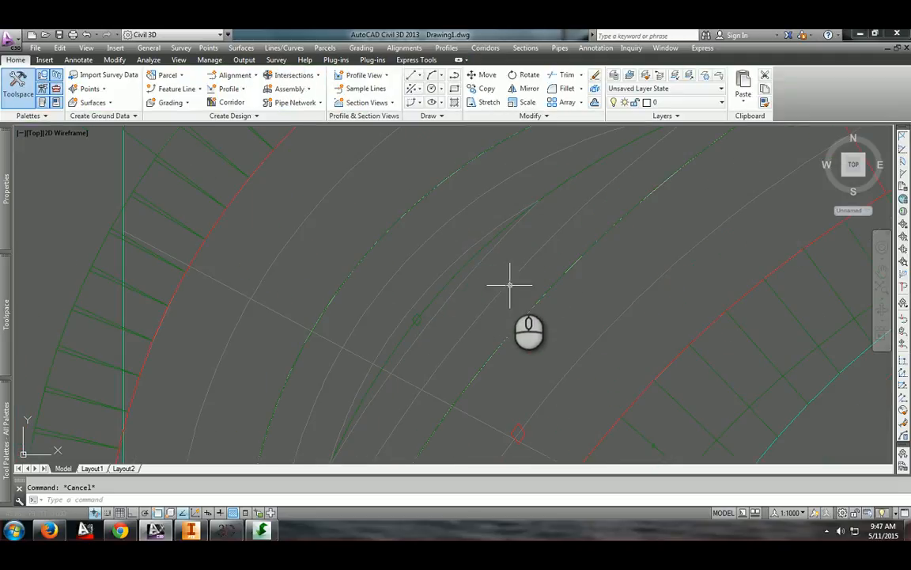
scroll(490, 254, down, 4)
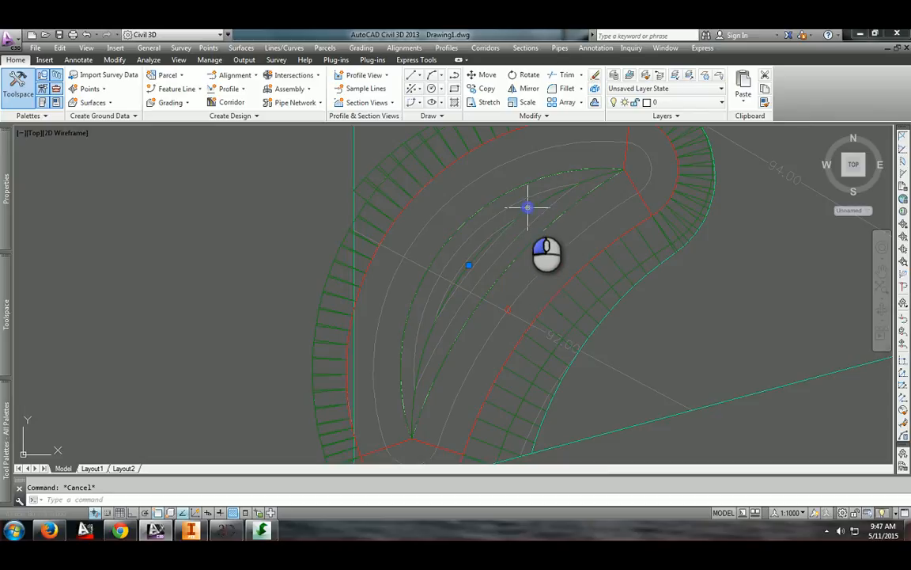
click(528, 207)
key(Escape)
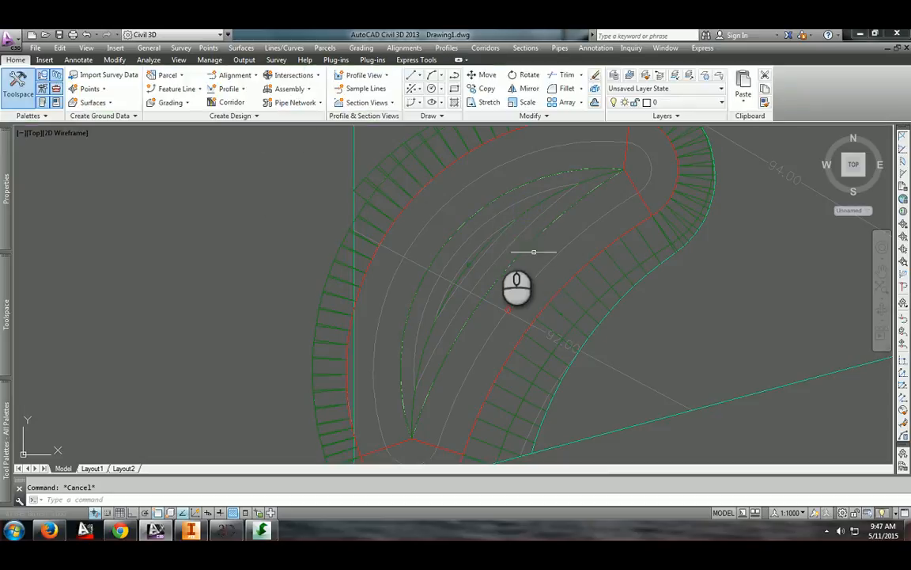
click(521, 251)
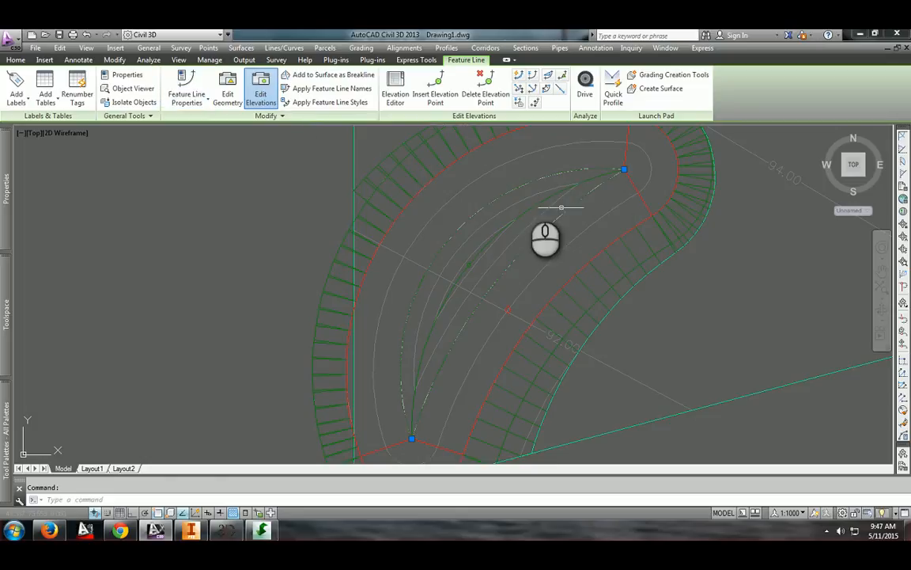
key(Escape)
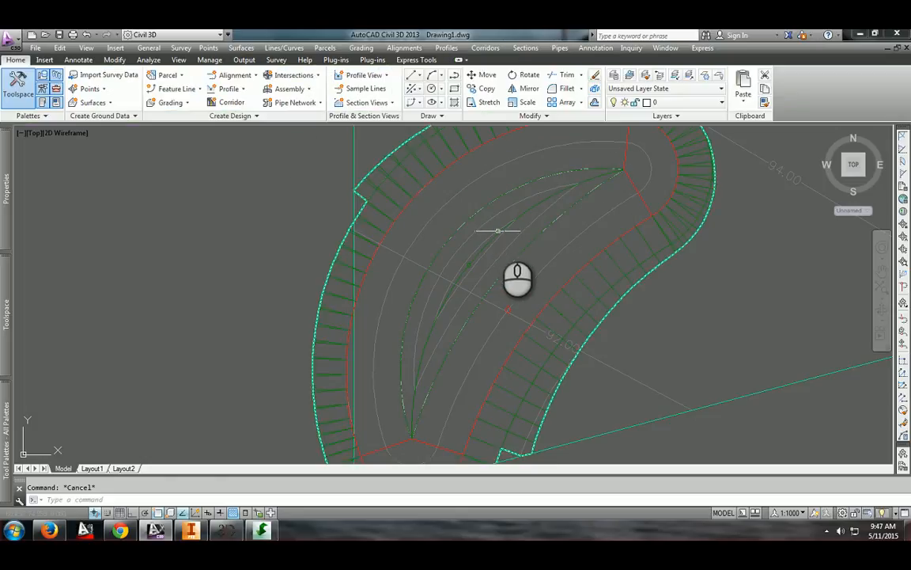
click(497, 231)
key(Escape)
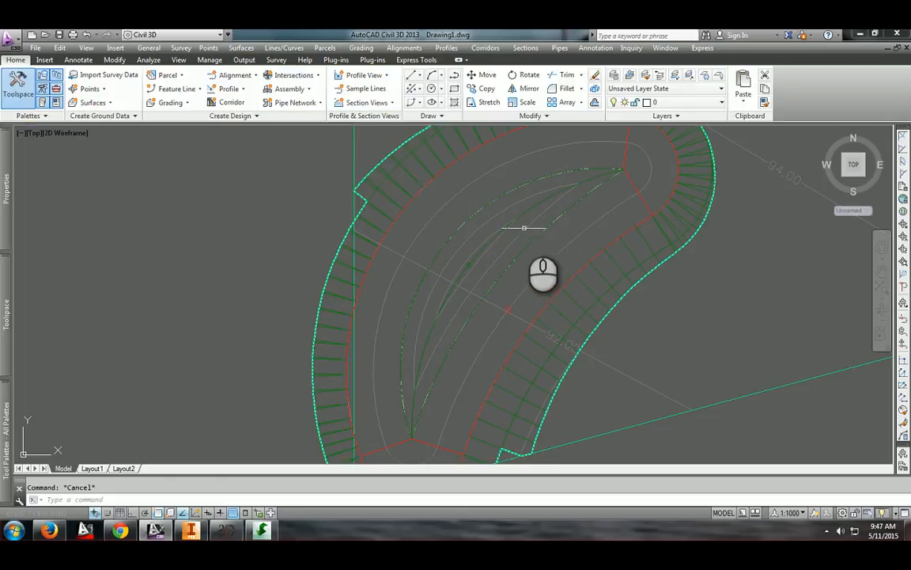
click(511, 225)
scroll(511, 224, up, 4)
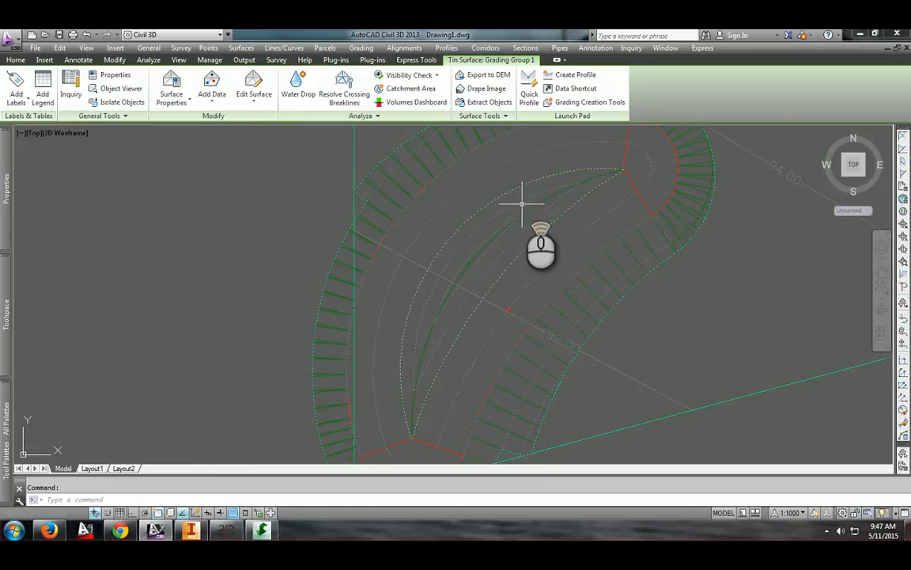
key(Escape)
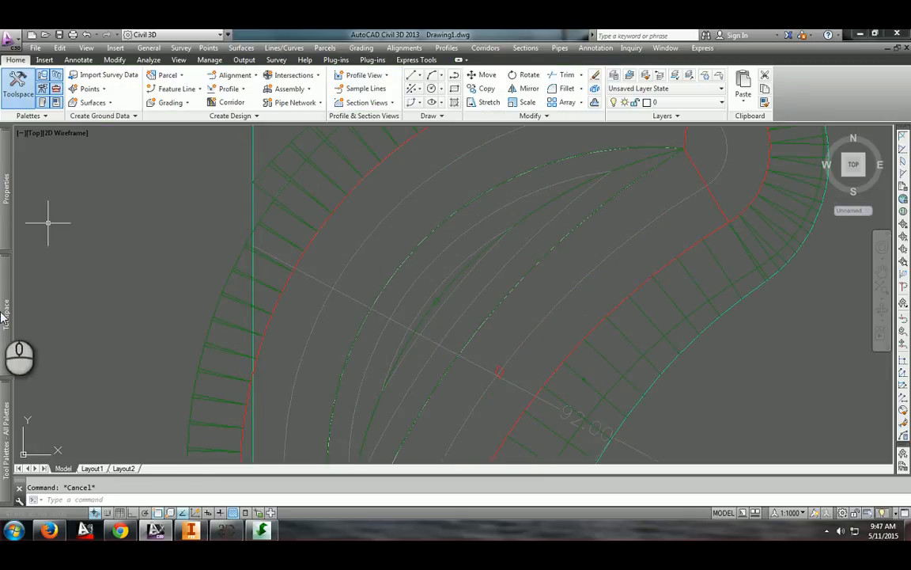
Set the Grading Group 1 surface style to _No Display in its surface properties
click(6, 310)
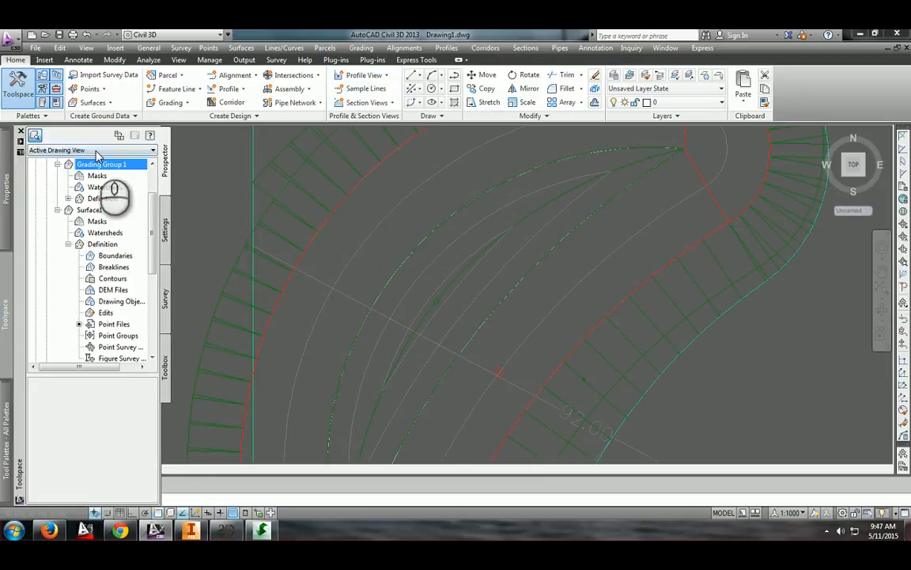
right_click(98, 164)
click(142, 165)
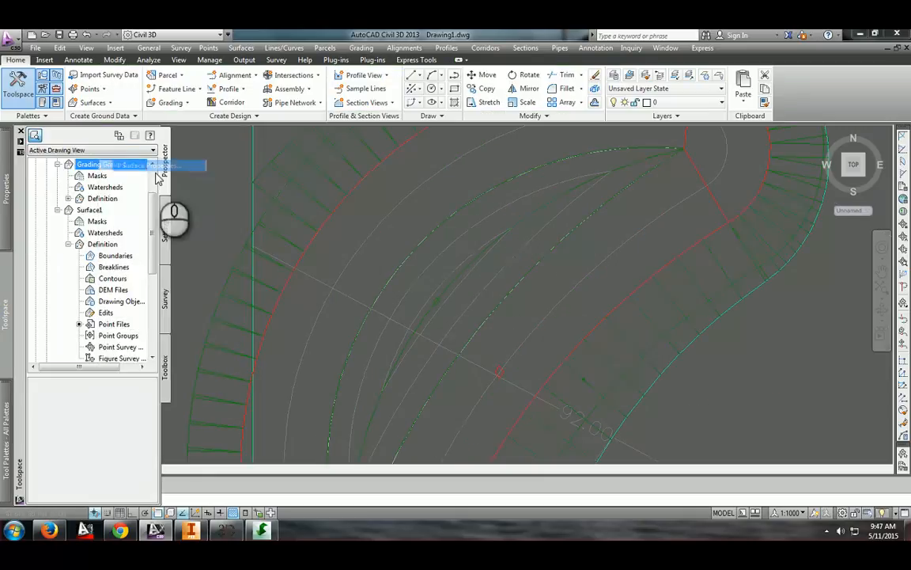
click(89, 266)
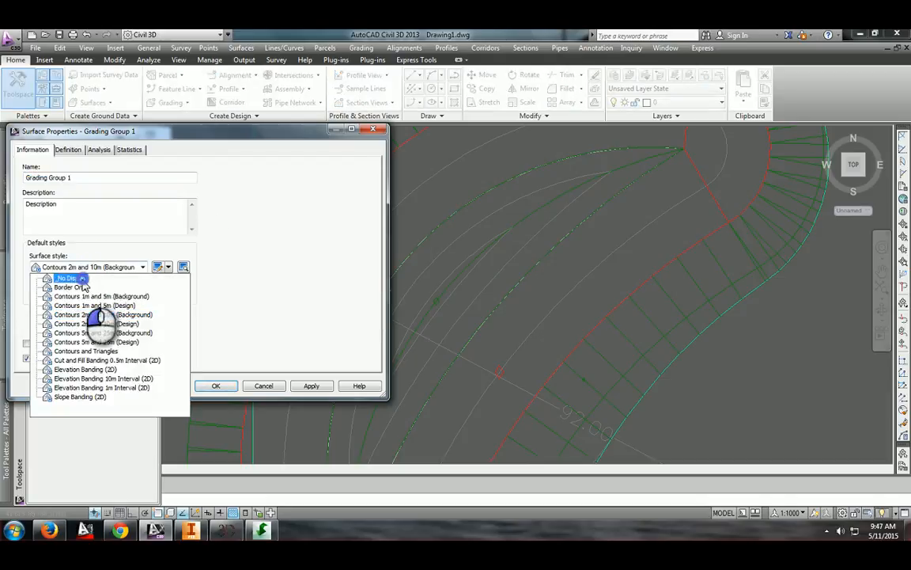
click(80, 279)
click(214, 386)
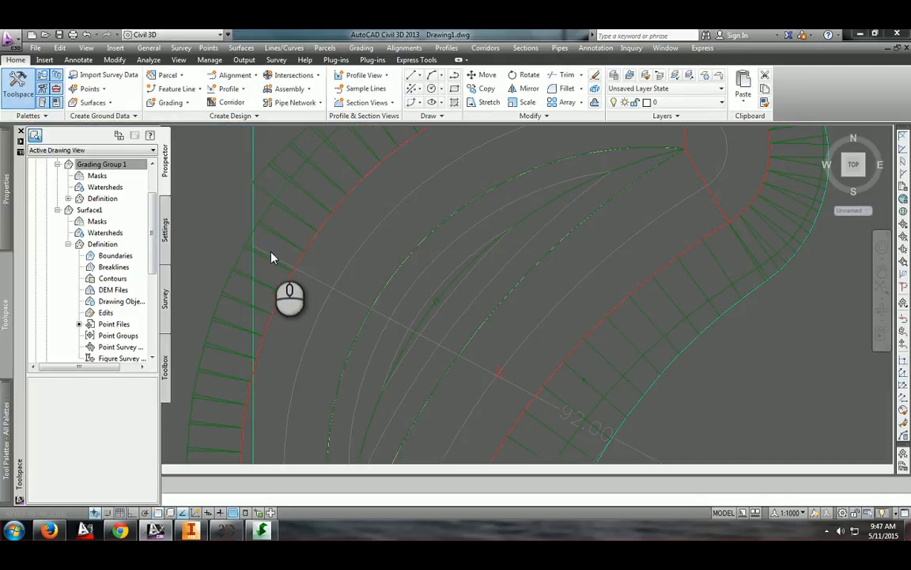
Delete the grading inside the crescent
key(Escape)
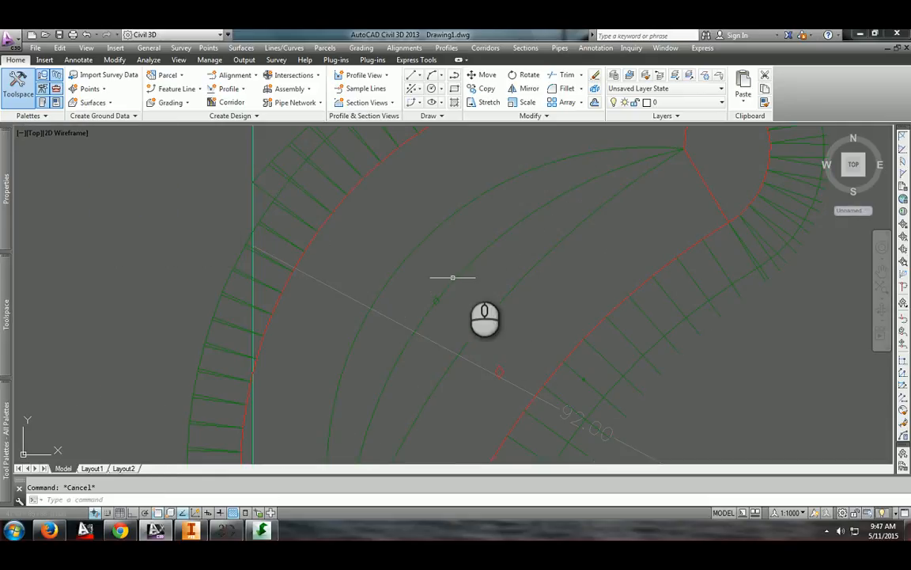
click(471, 277)
click(452, 276)
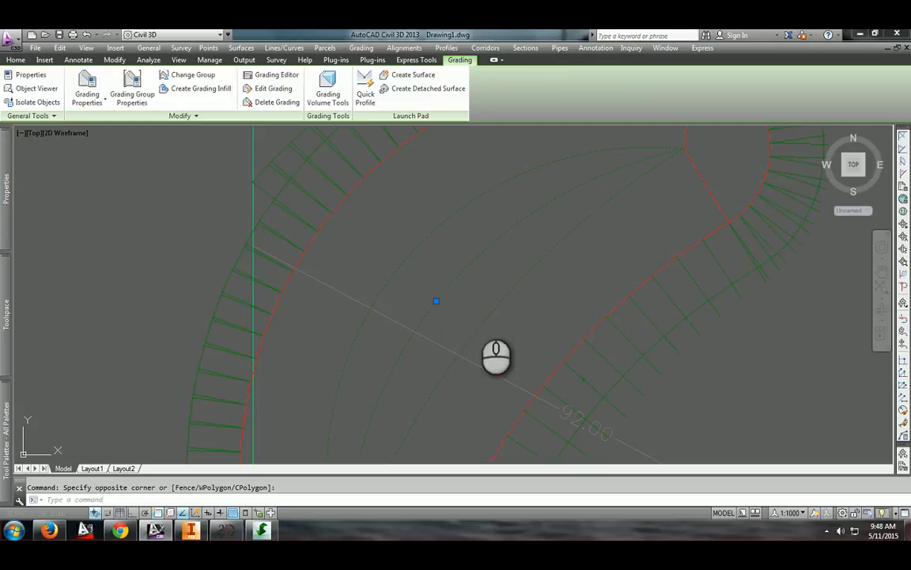
key(Delete)
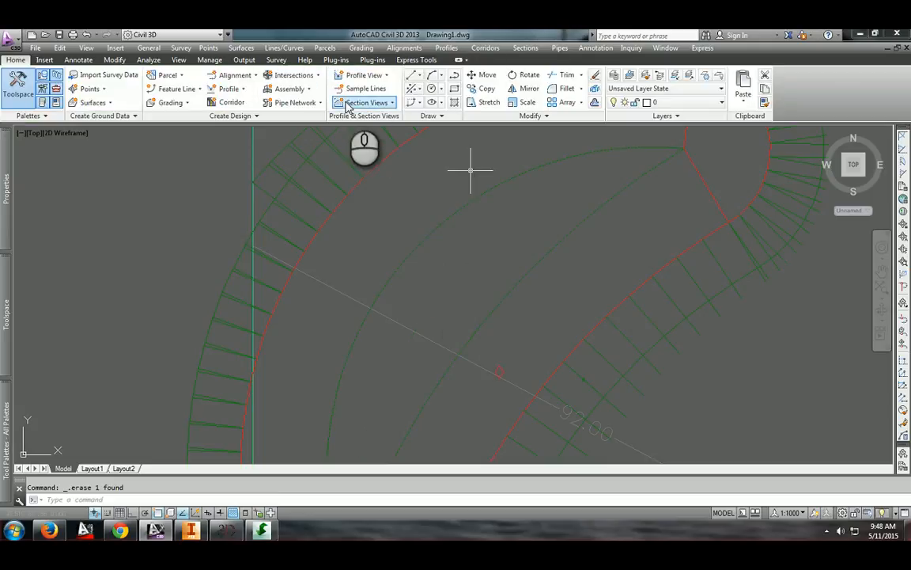
Create a Grade to Elevation grading from the inner crescent feature line with a 2:1 fill slope
click(172, 102)
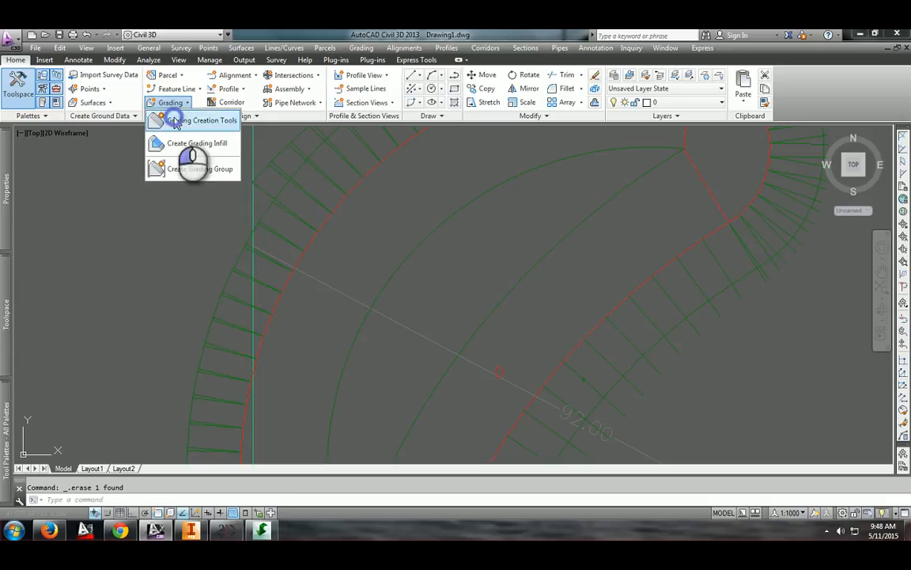
click(182, 119)
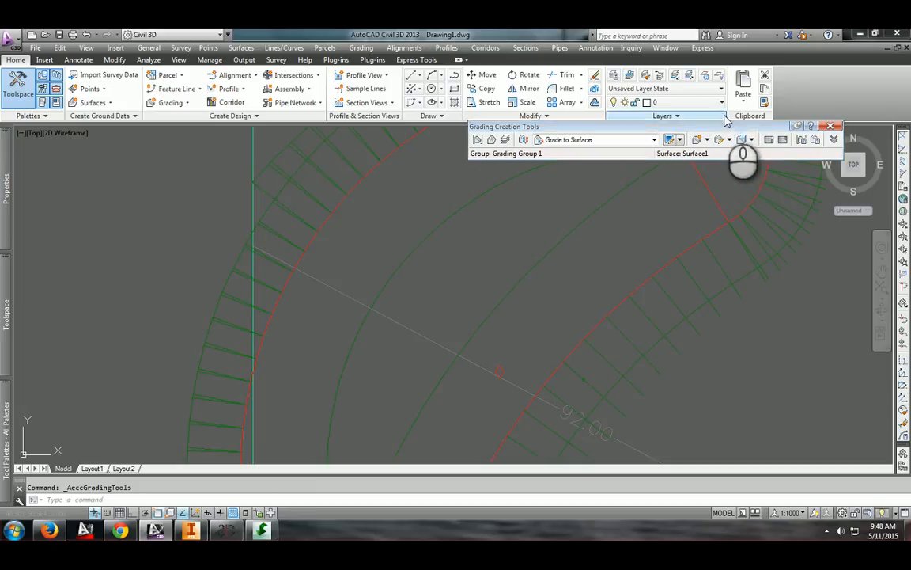
click(654, 139)
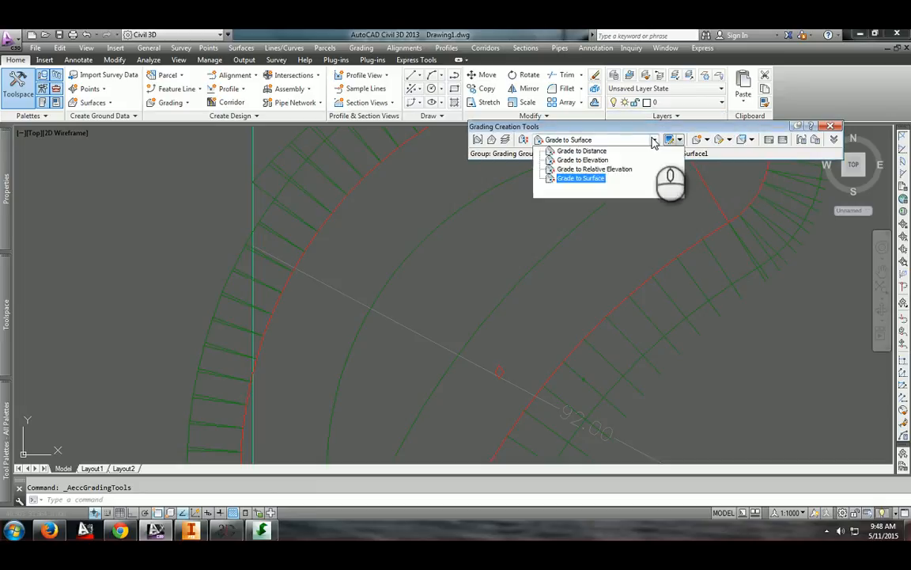
click(604, 160)
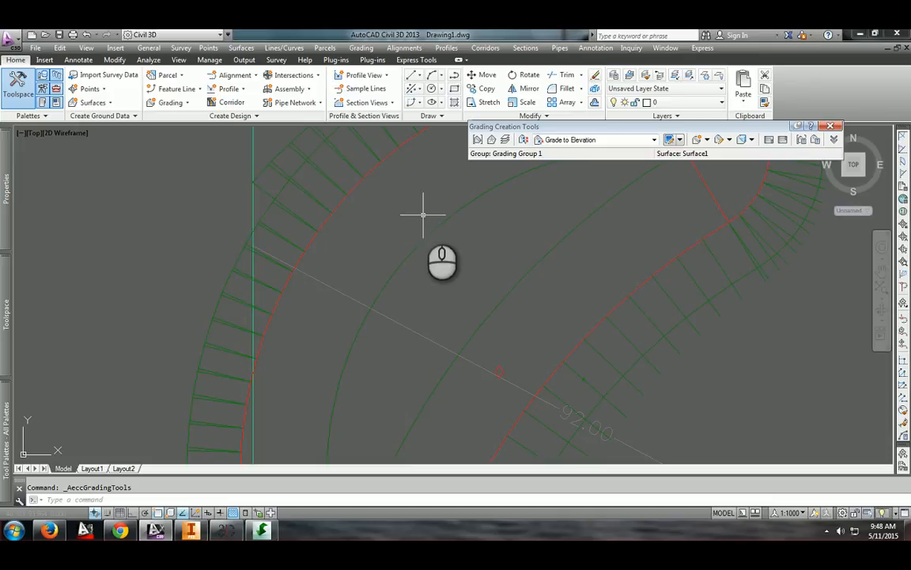
right_click(415, 173)
click(570, 165)
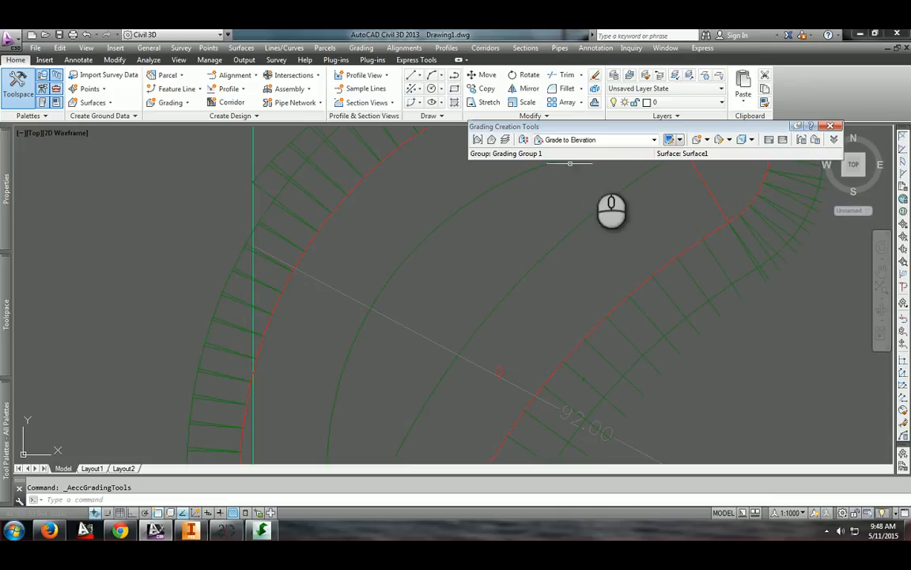
click(698, 140)
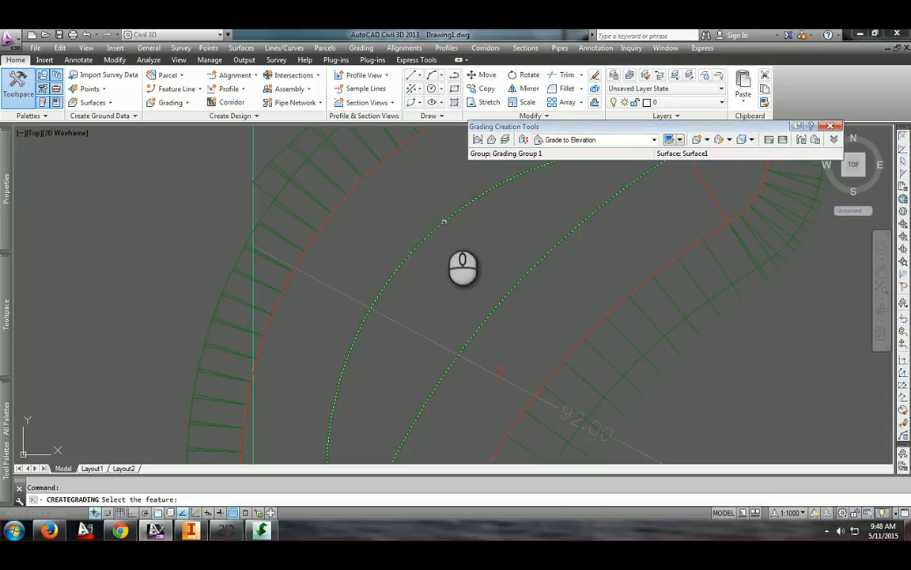
click(441, 222)
click(503, 255)
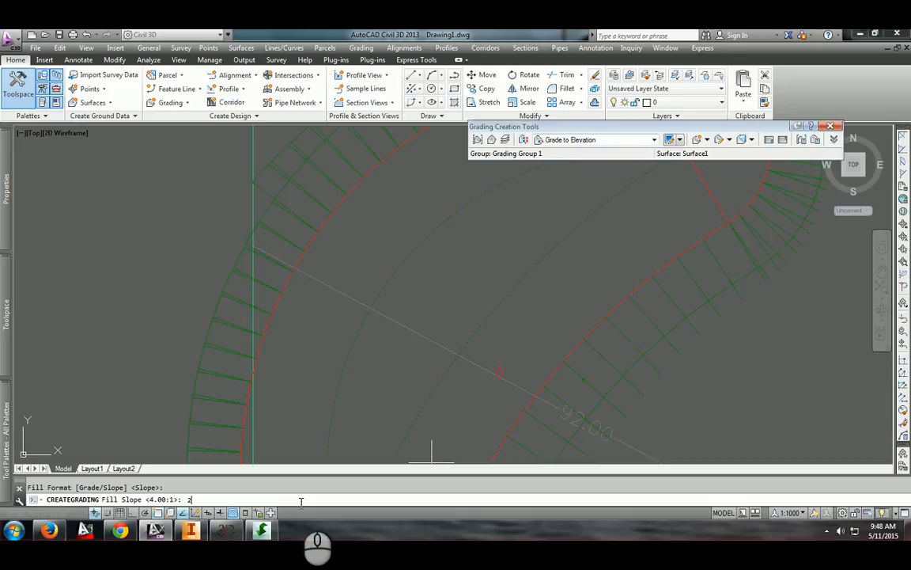
text(1)
key(Return)
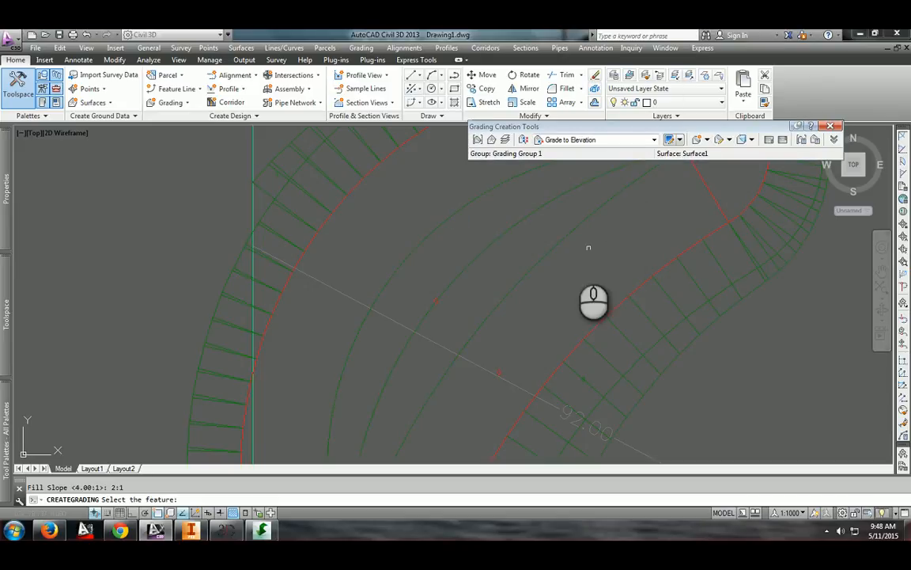
scroll(488, 248, down, 5)
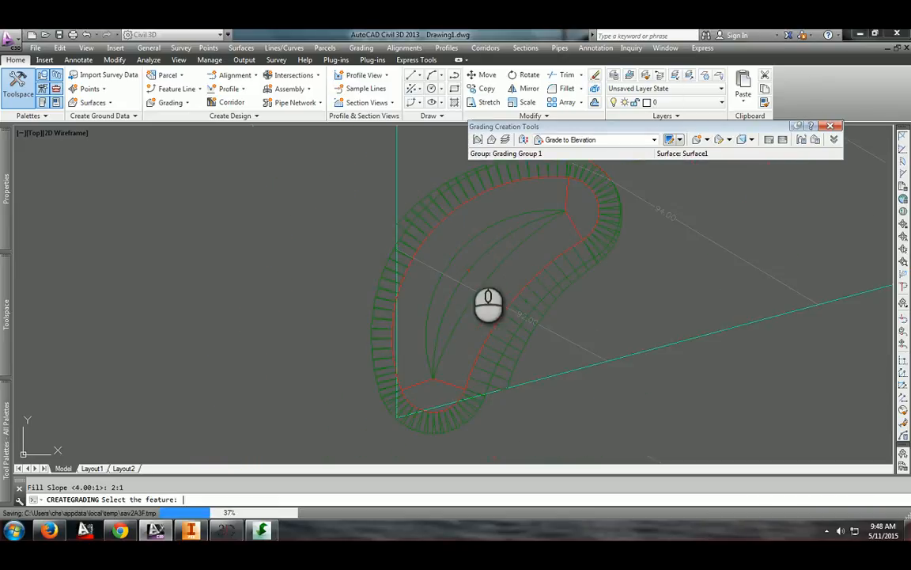
key(Escape)
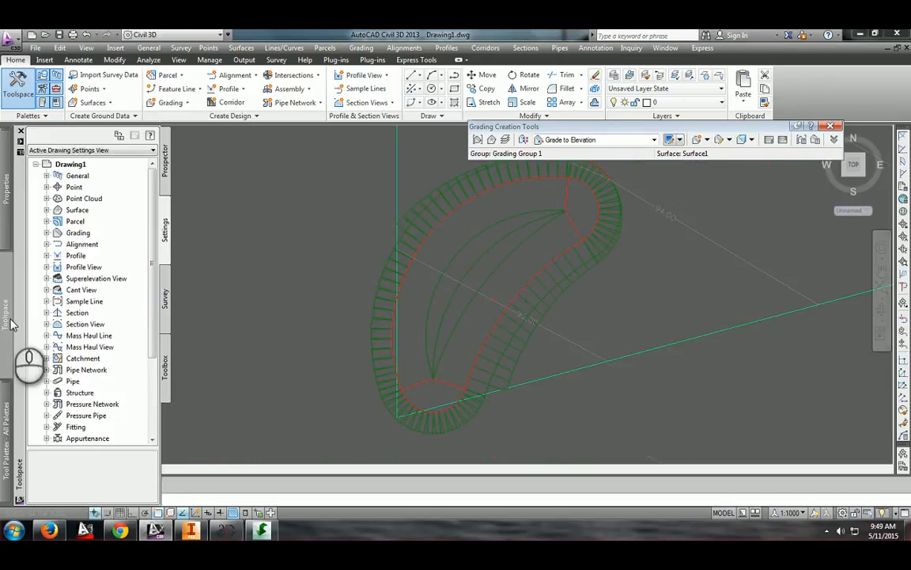
Set the Grading Group 1 surface style to Contours 2m and 10m (Background)
mouse_move(6, 194)
mouse_move(16, 261)
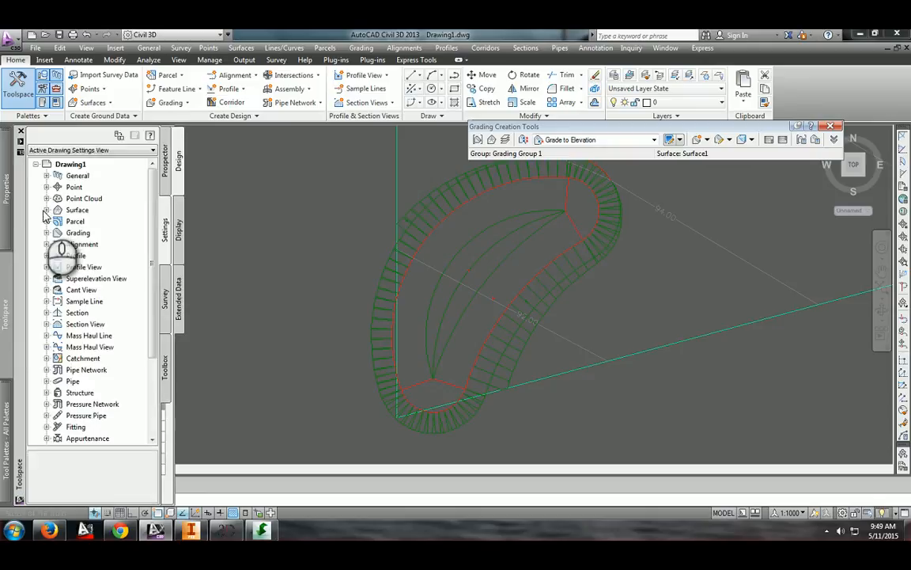
click(165, 166)
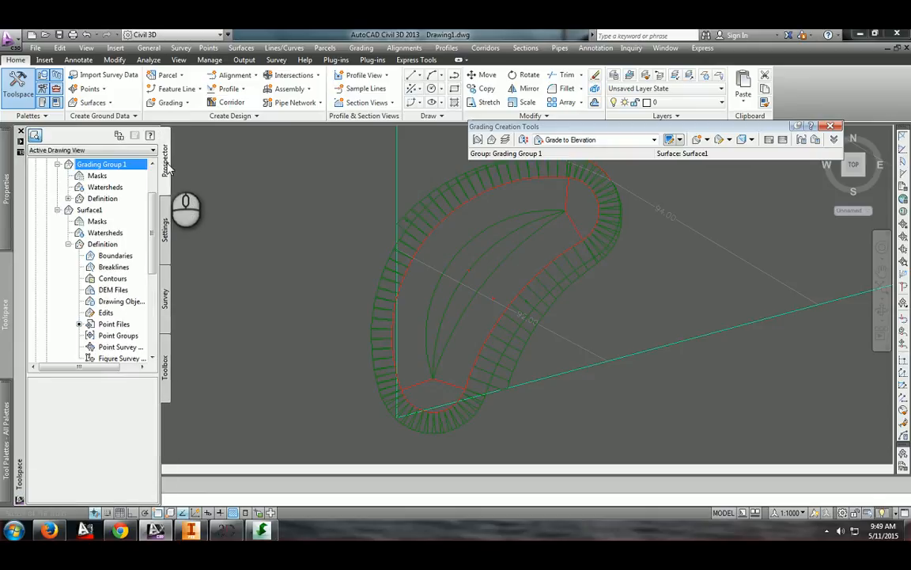
right_click(102, 167)
click(154, 167)
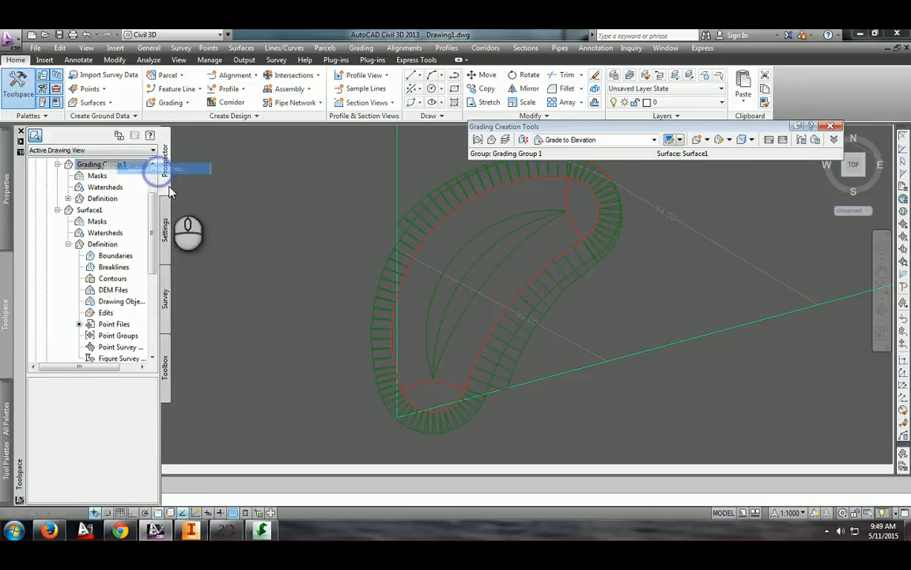
click(70, 267)
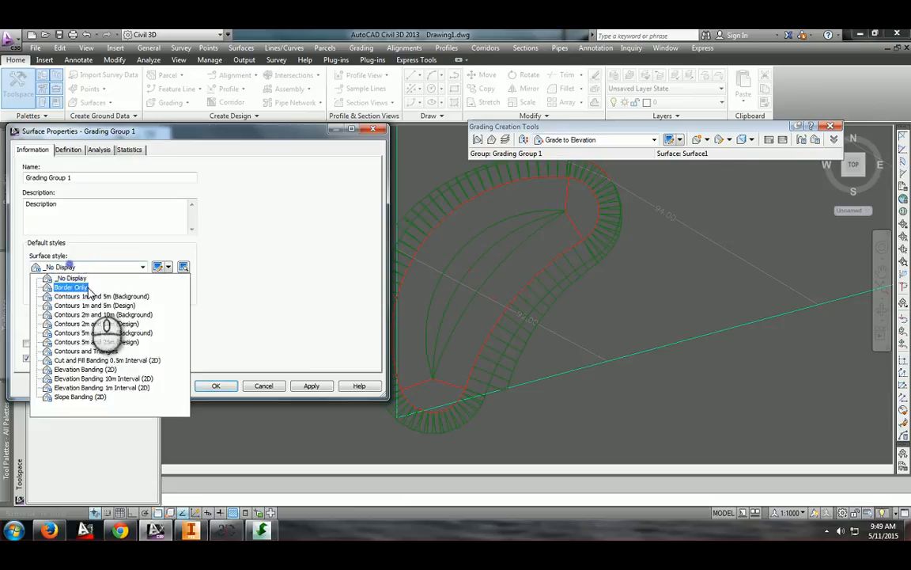
click(143, 320)
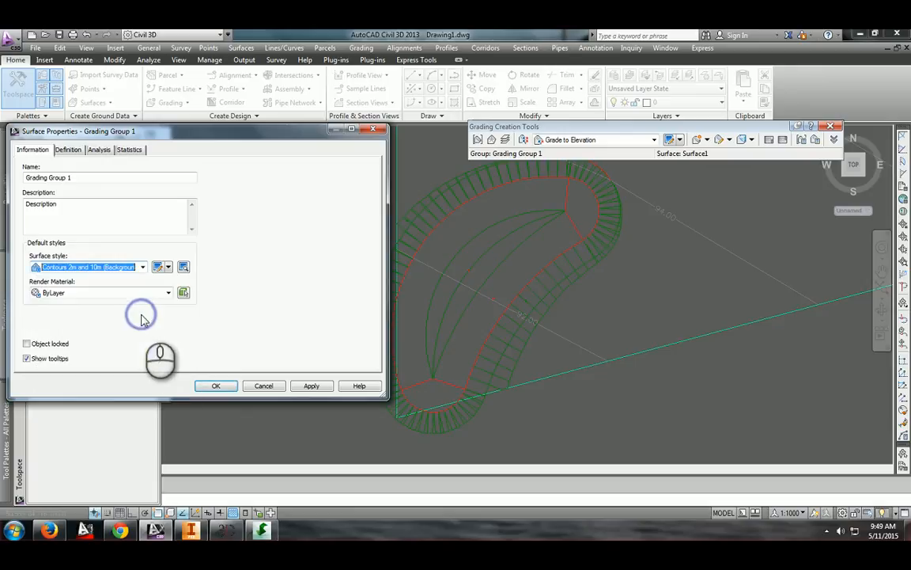
click(216, 386)
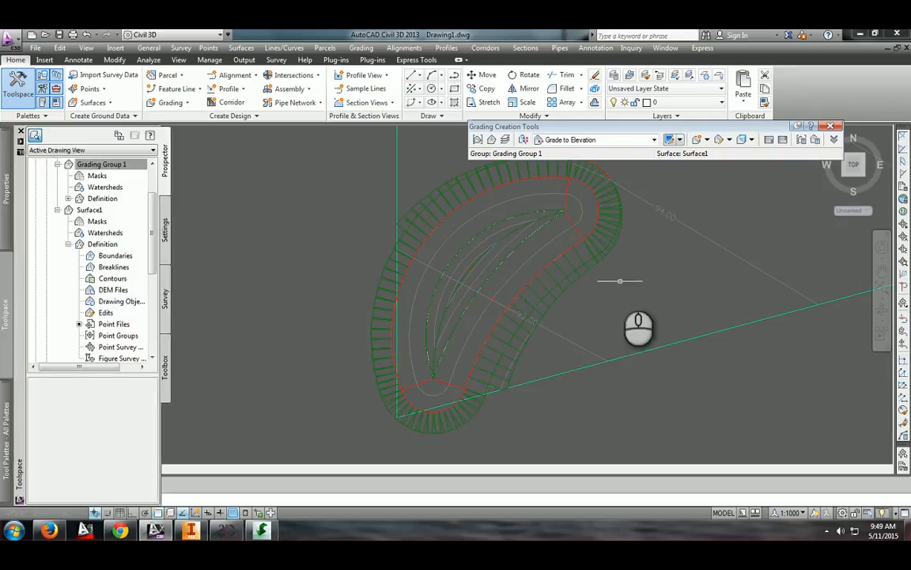
Select the crescent gradings and examine them in 3D in the Object Viewer
click(627, 288)
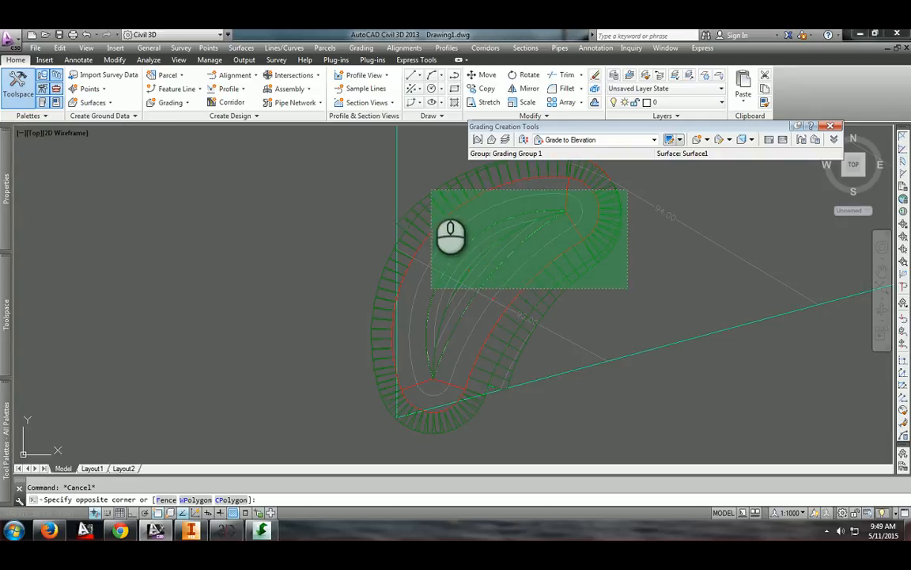
click(428, 190)
key(Escape)
click(573, 282)
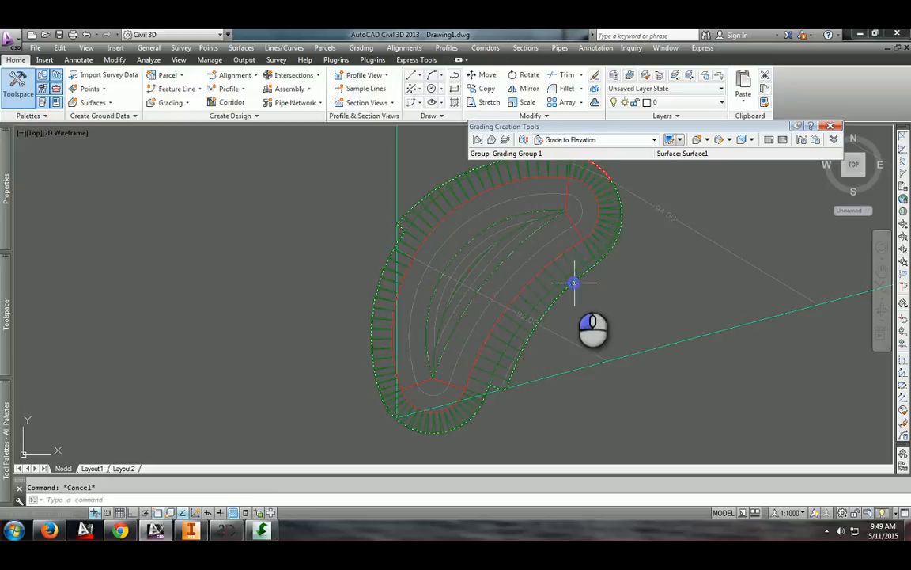
key(Escape)
click(594, 313)
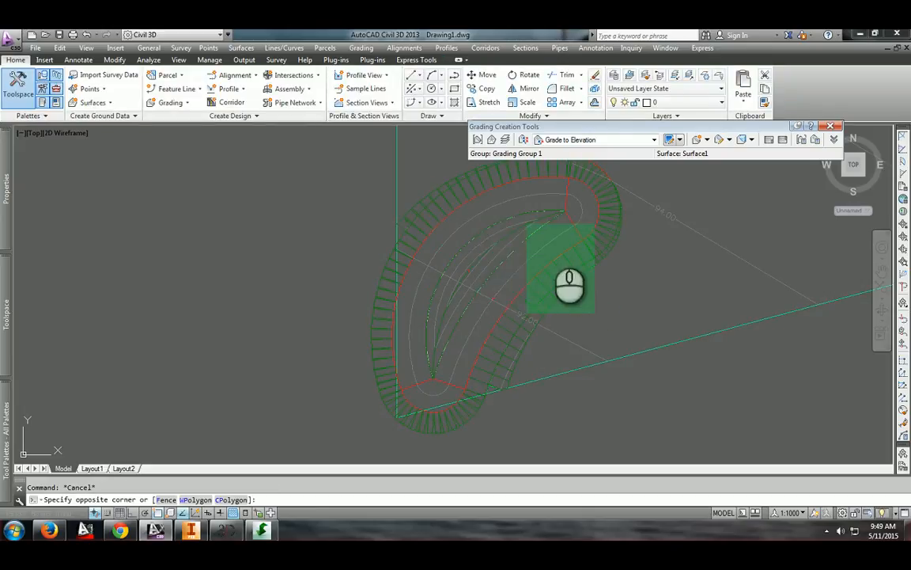
click(575, 287)
click(635, 205)
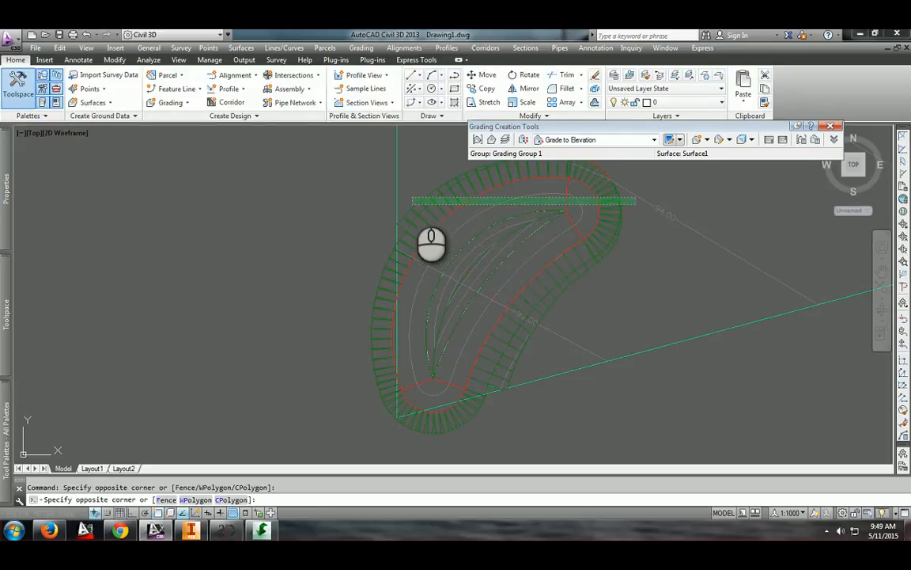
click(406, 200)
right_click(447, 197)
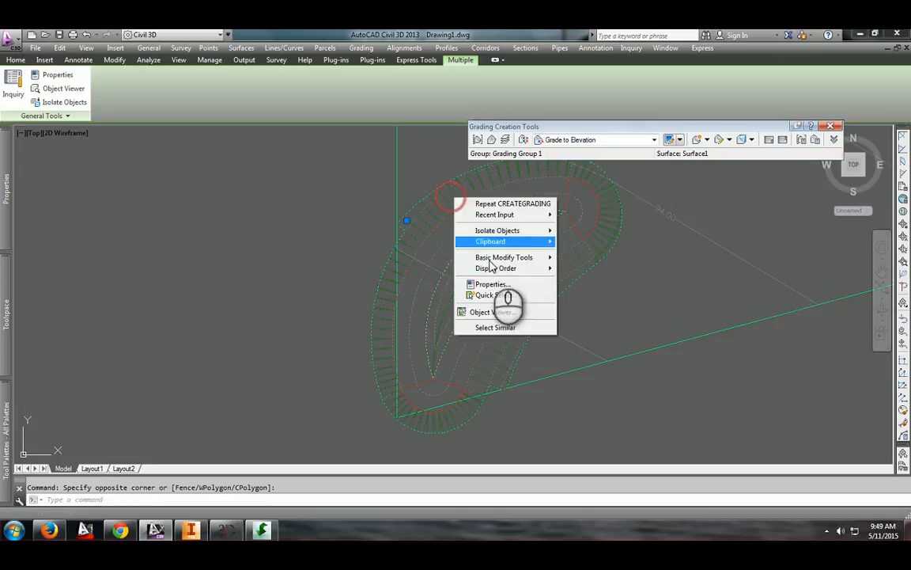
click(489, 311)
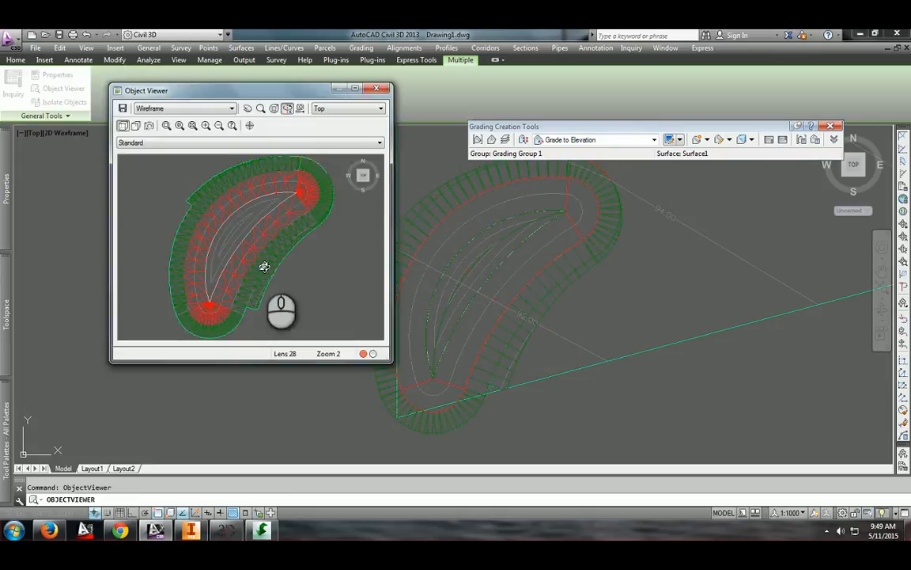
drag(263, 264, 272, 196)
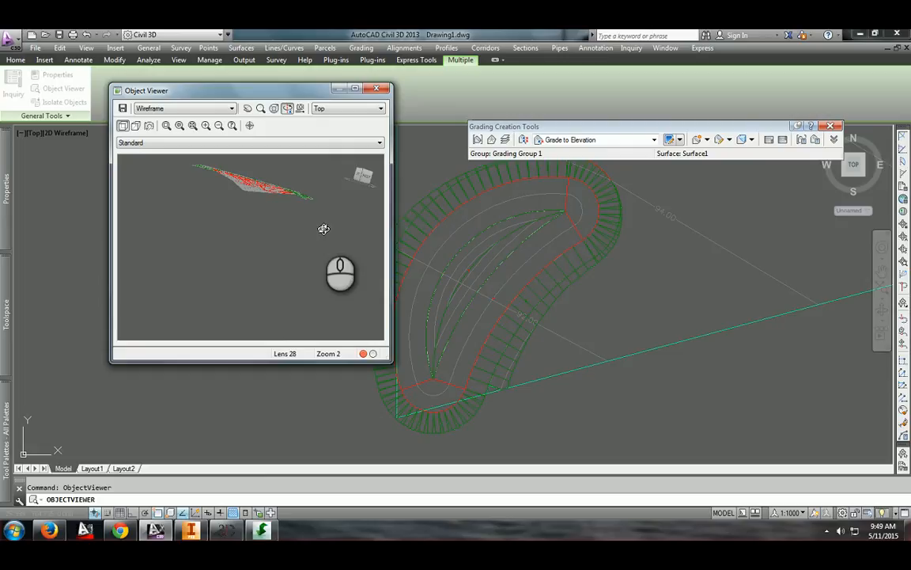
drag(310, 197, 331, 181)
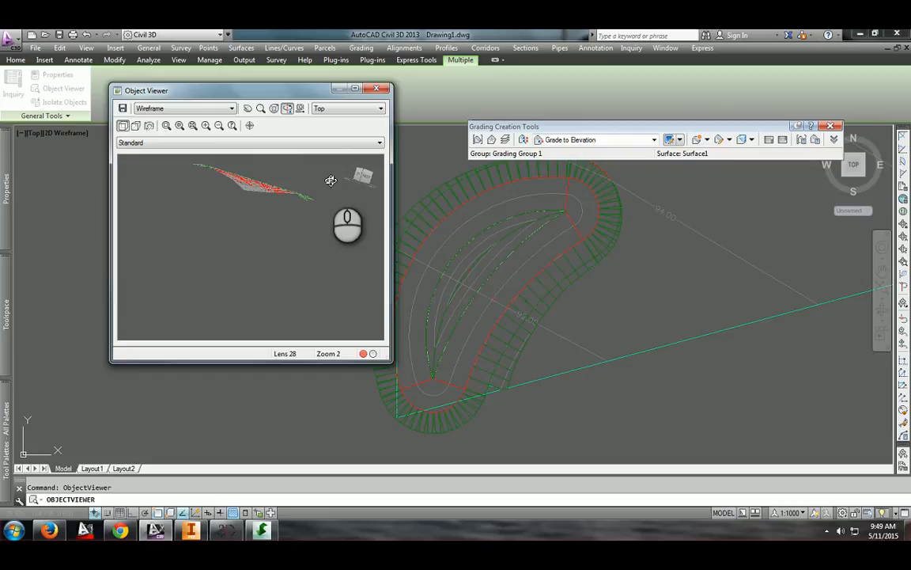
mouse_move(273, 204)
mouse_down()
mouse_move(232, 199)
mouse_move(250, 196)
mouse_up()
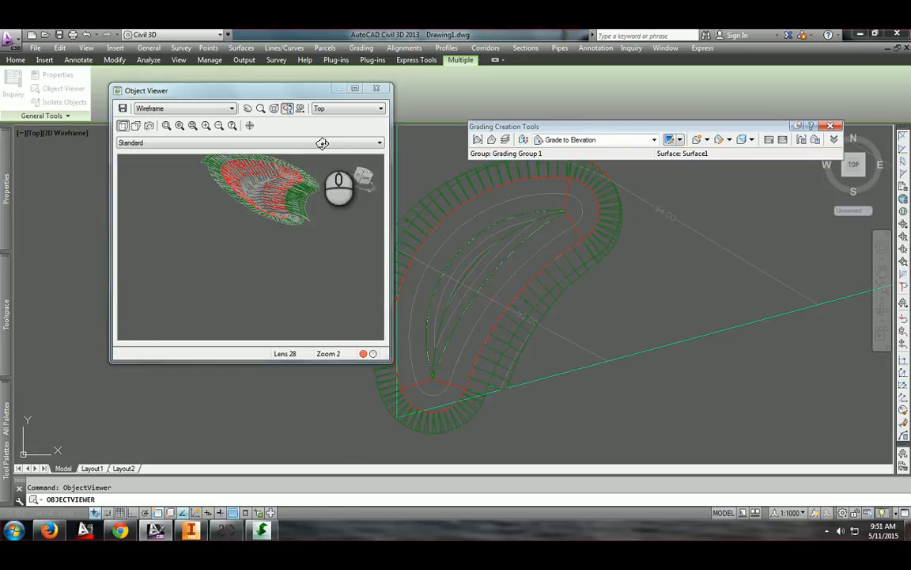
mouse_move(233, 203)
mouse_down()
mouse_move(240, 208)
mouse_move(275, 175)
mouse_up()
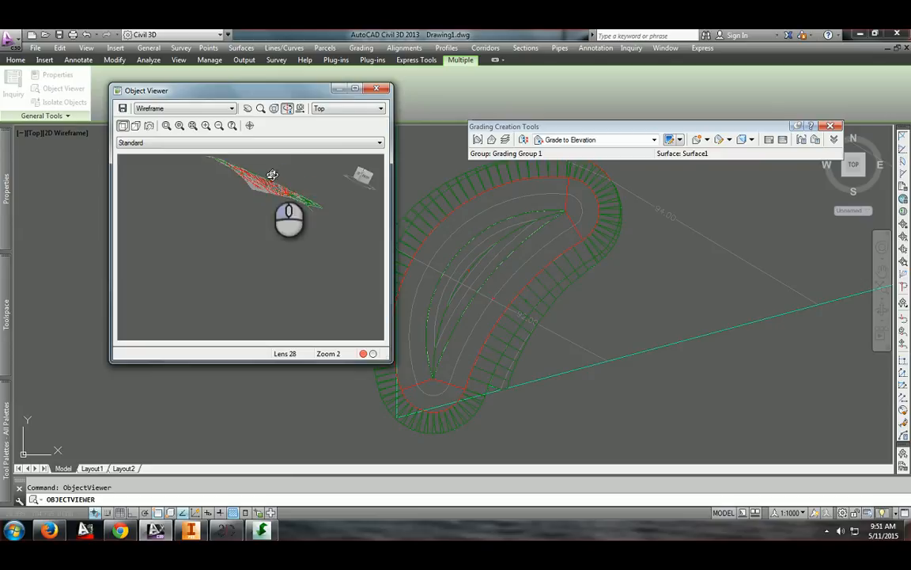
click(376, 90)
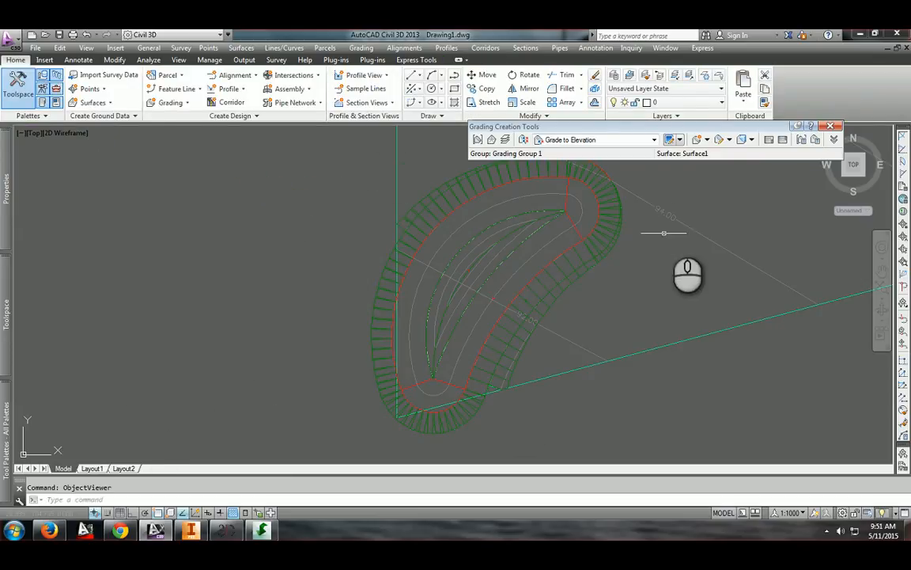
Start a centerline alignment layout in Site 1 with Proposed style and the Major and Minor only label set
click(834, 127)
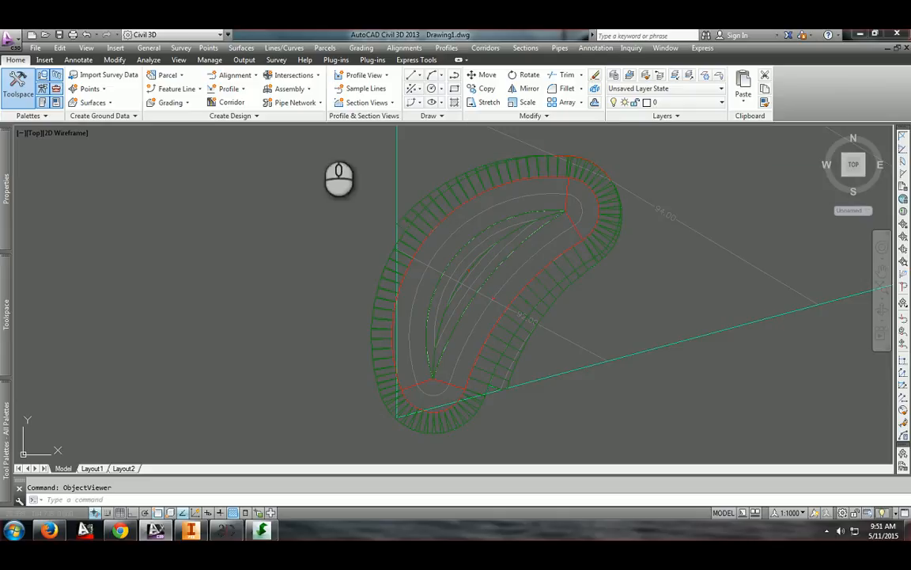
click(235, 75)
click(273, 93)
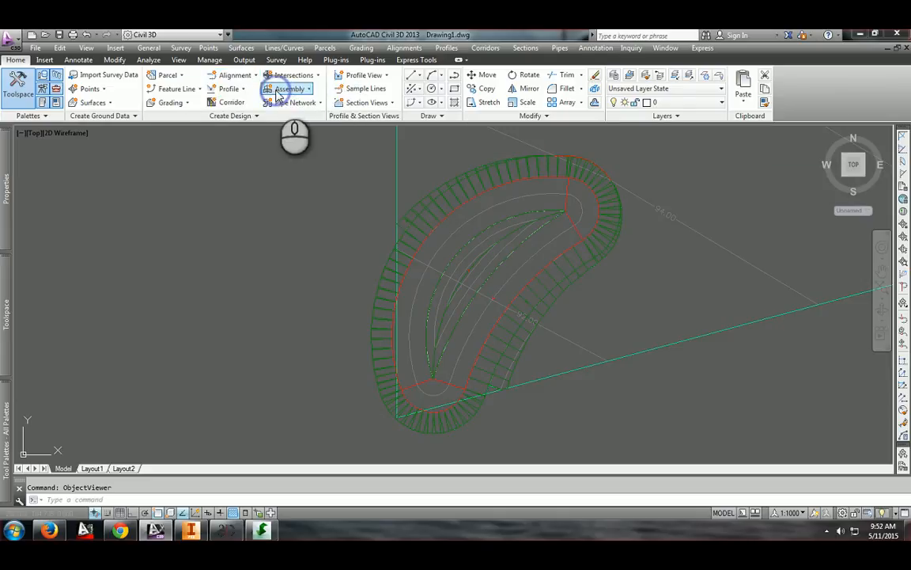
click(400, 251)
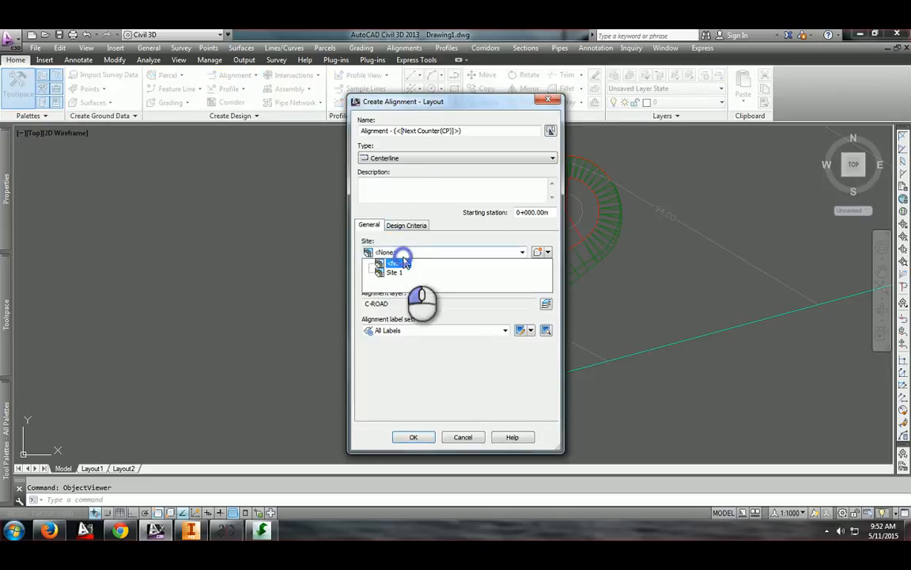
click(396, 273)
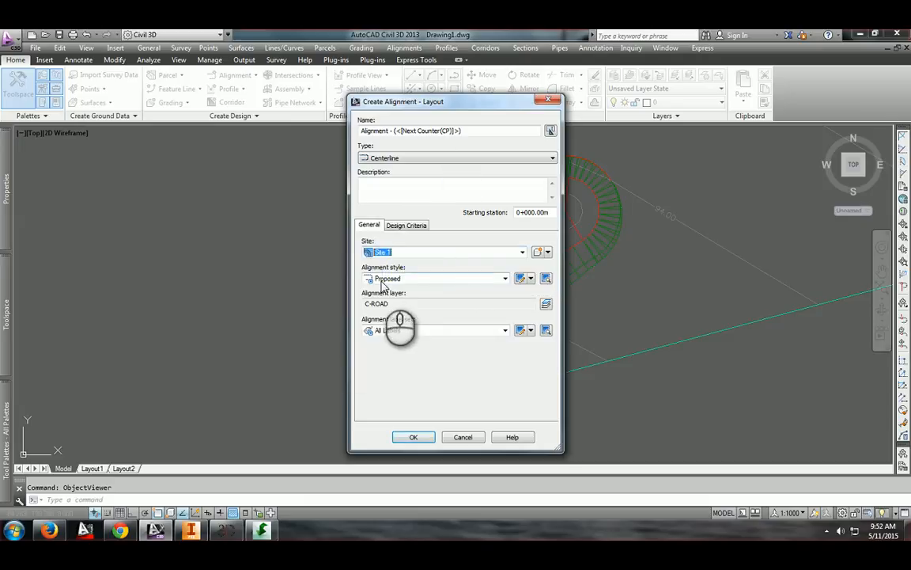
click(386, 280)
click(380, 279)
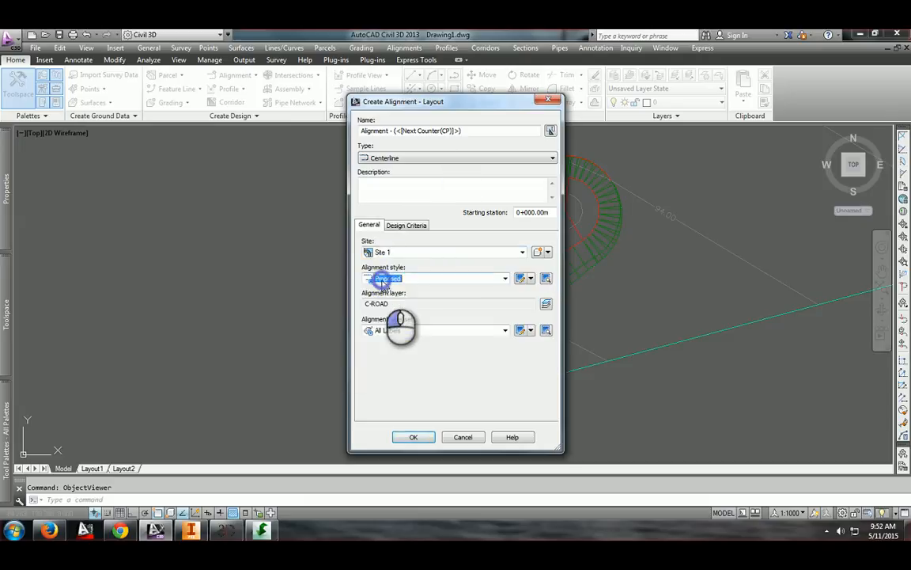
click(389, 330)
click(400, 361)
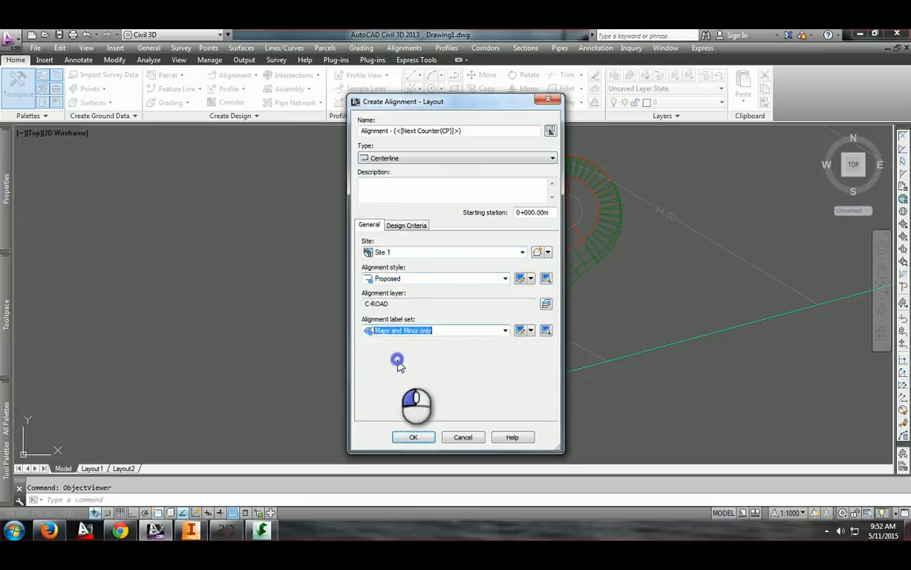
click(395, 159)
click(394, 157)
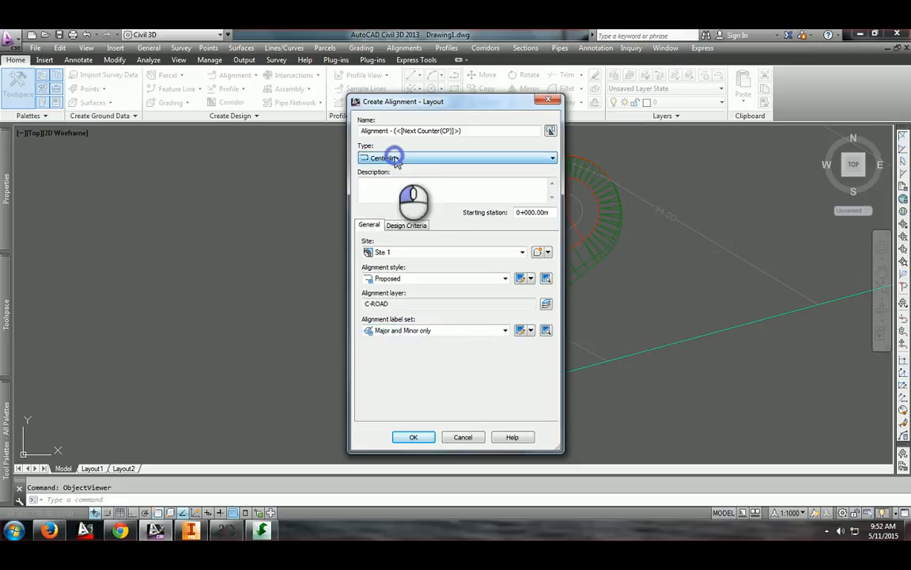
click(409, 436)
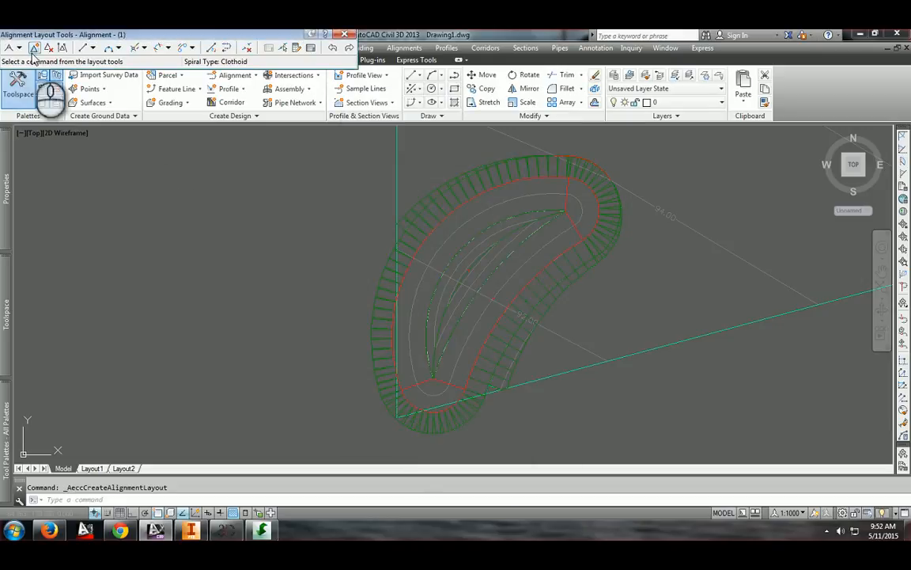
Begin a Tan-Tan (No Curves) alignment by picking a start point and next point northwest of the crescent
click(13, 47)
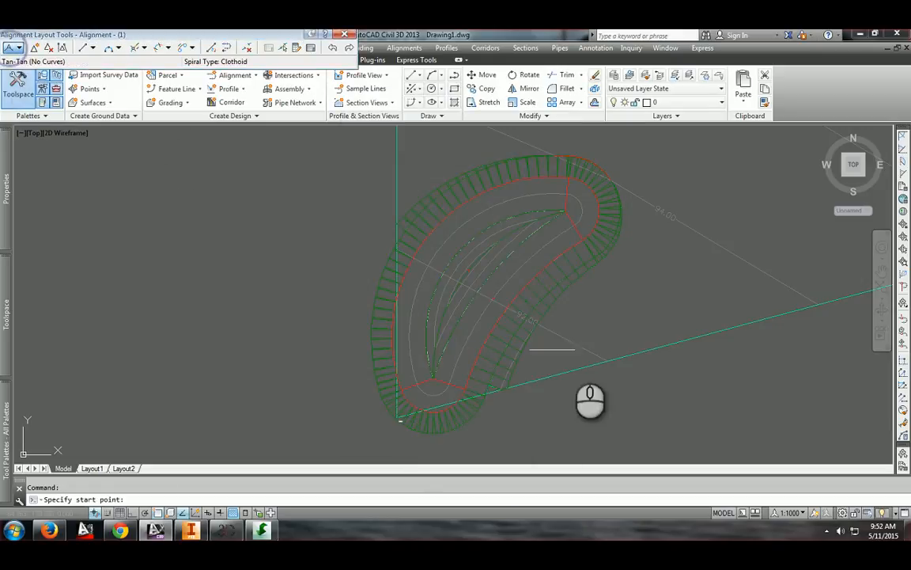
click(390, 215)
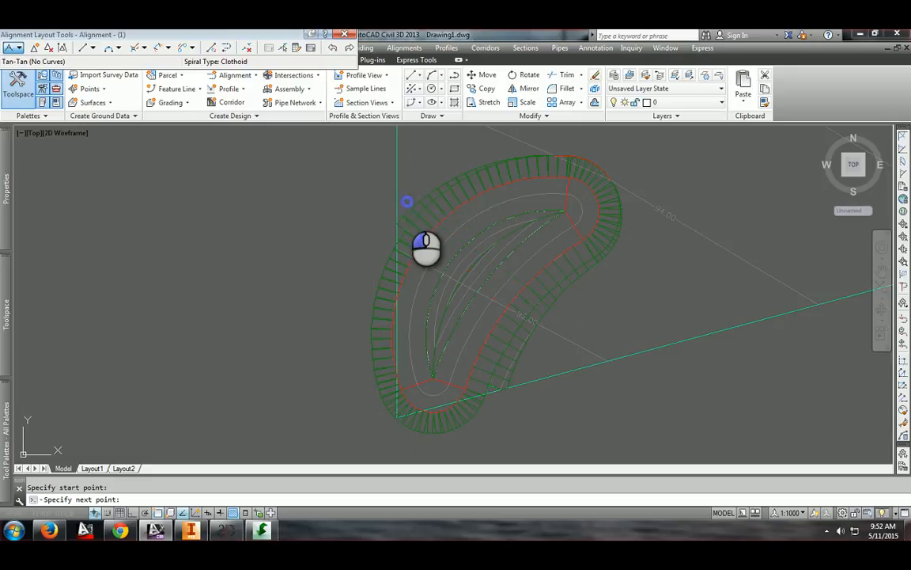
click(407, 201)
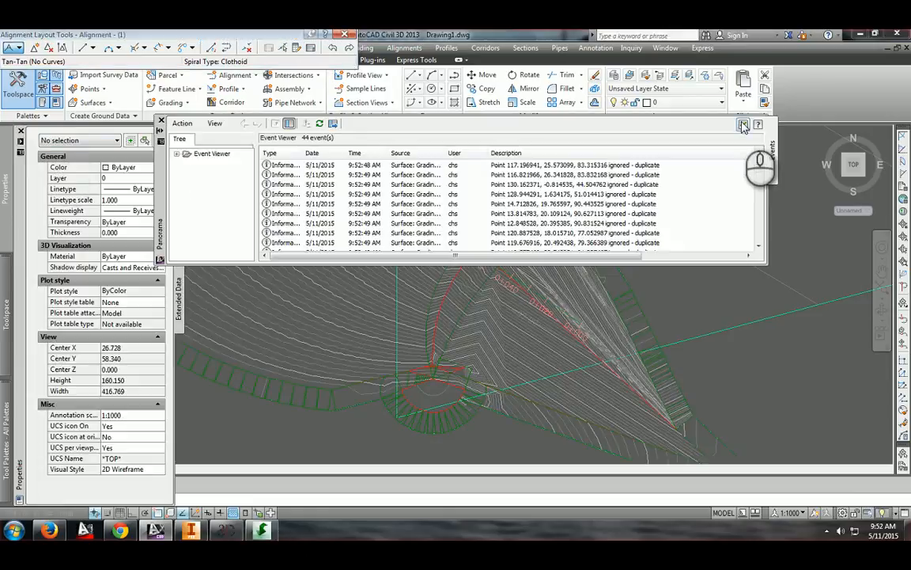
Close the event viewer and undo the last two operations
click(743, 127)
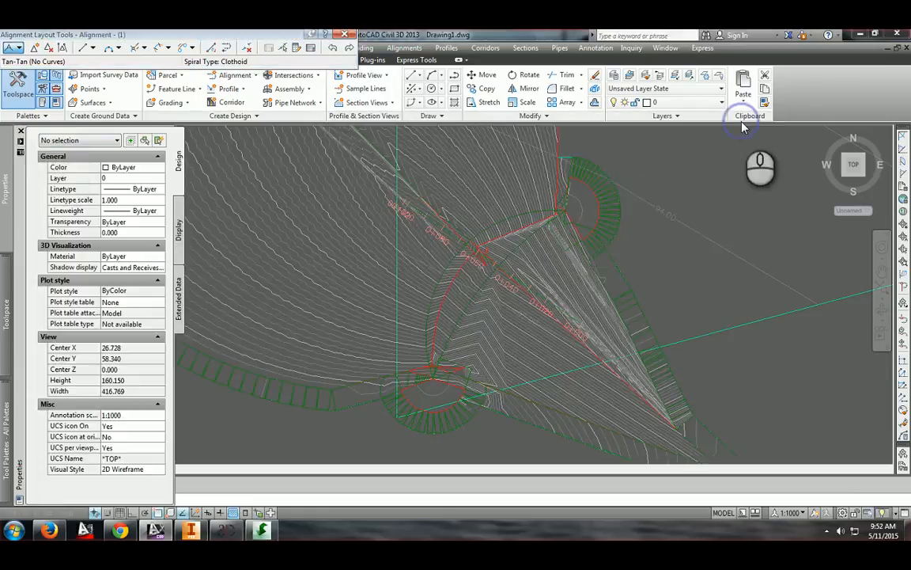
scroll(537, 245, down, 8)
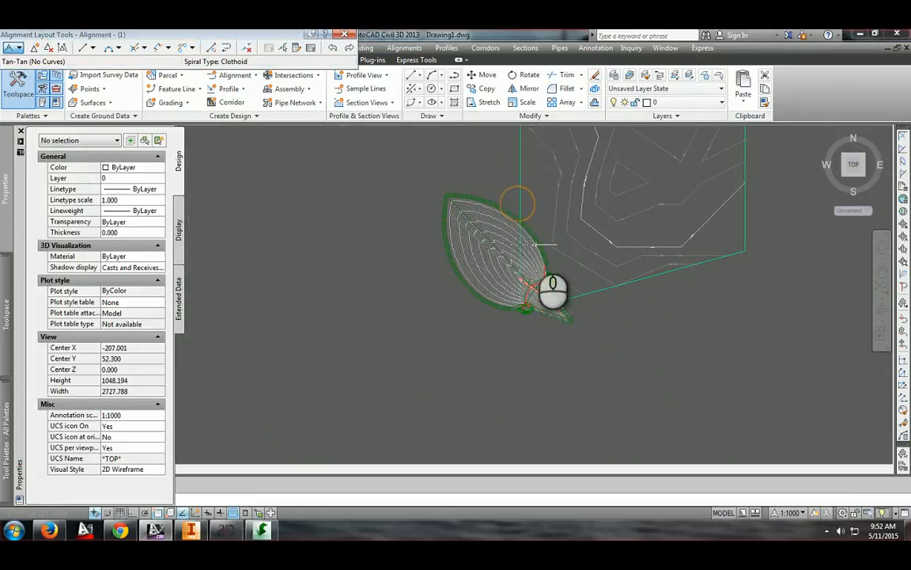
scroll(546, 292, up, 6)
scroll(525, 332, down, 4)
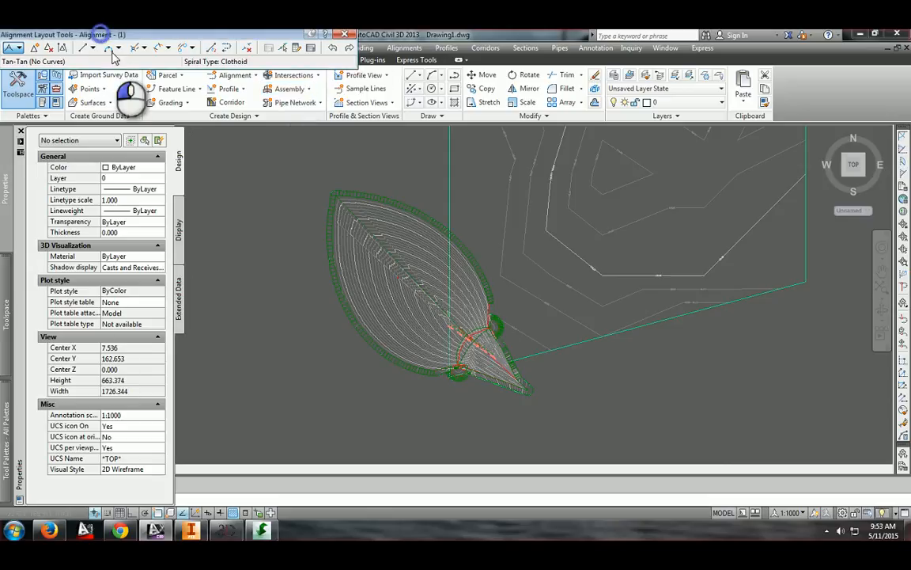
drag(40, 35, 51, 56)
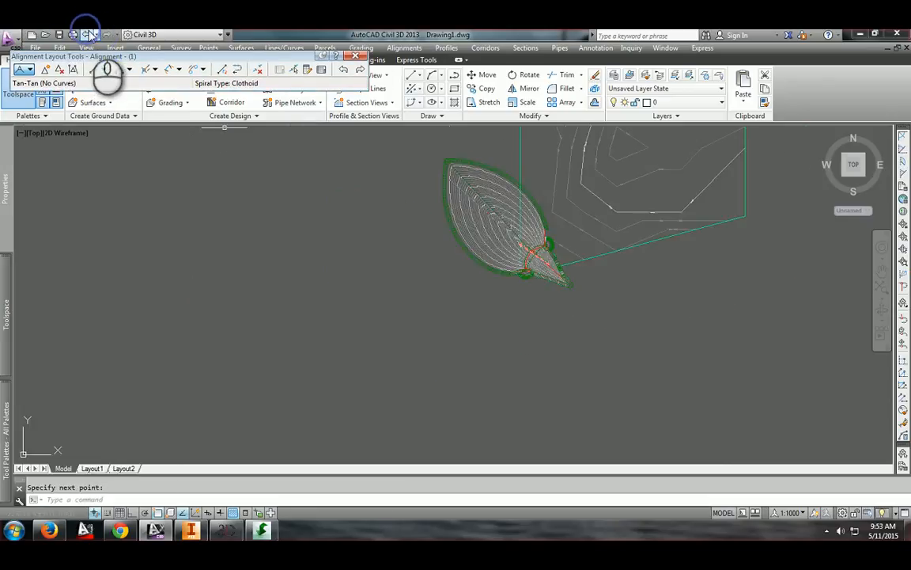
click(88, 35)
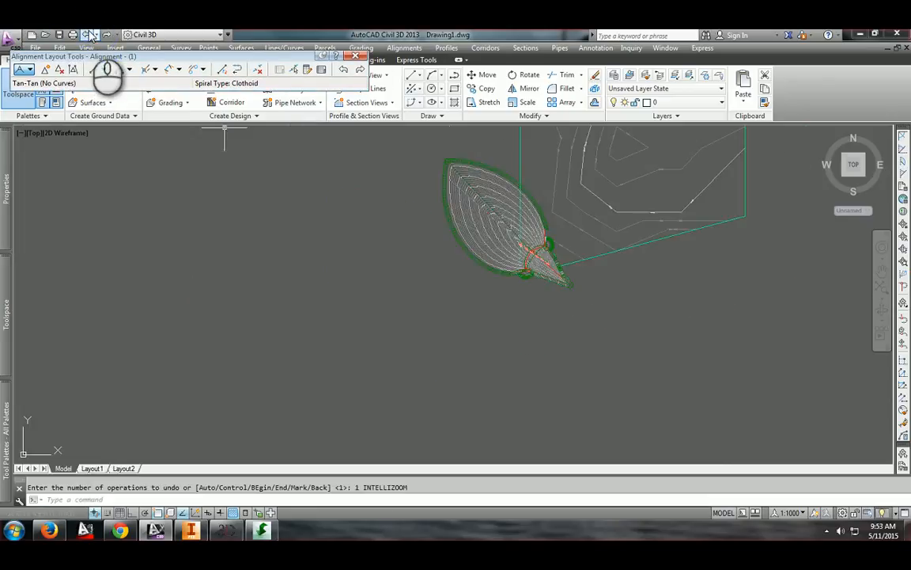
click(88, 34)
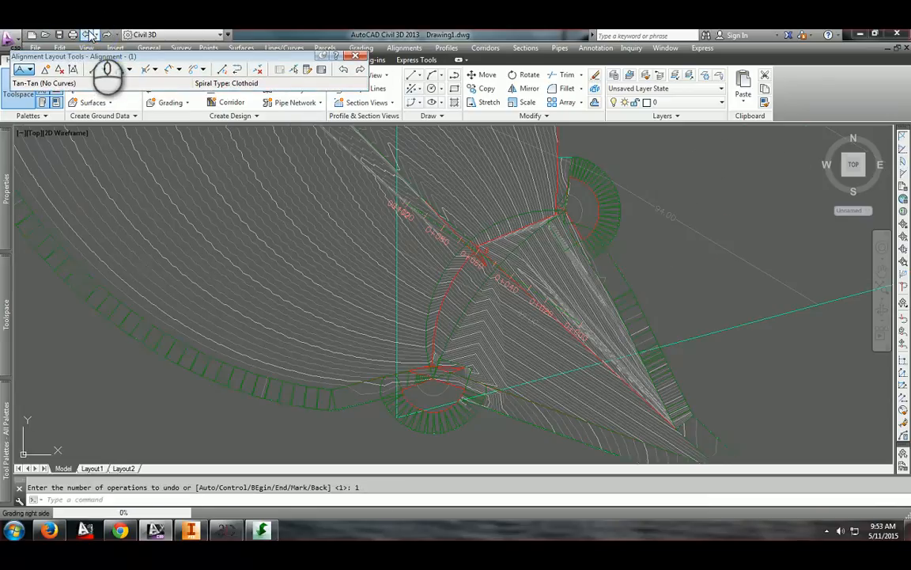